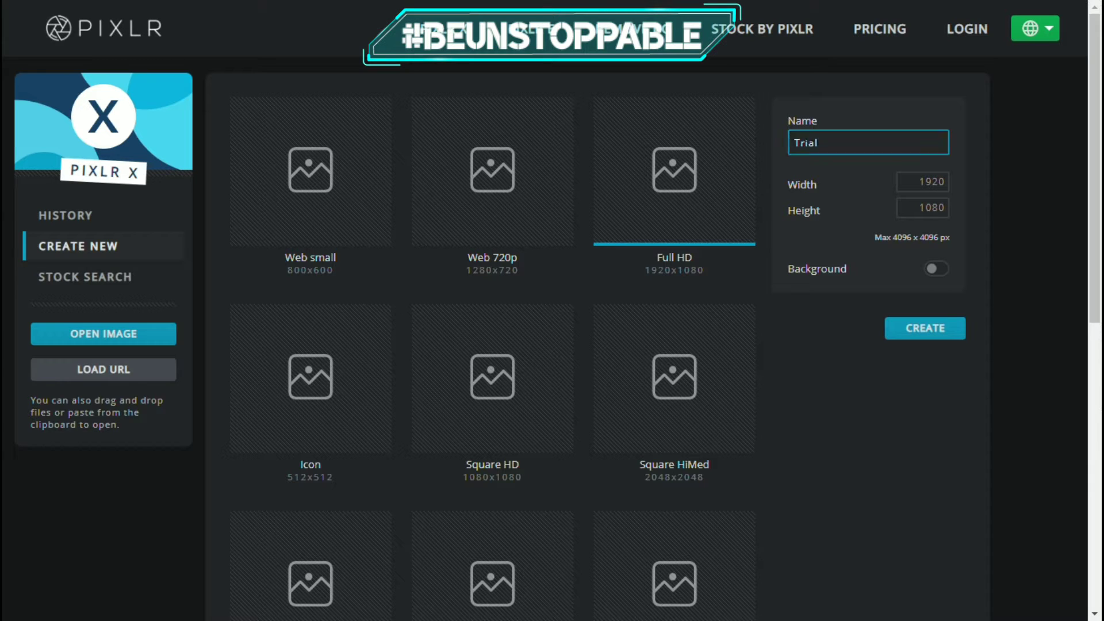
Try out a background colour for the new canvas and switch the background off again.
{"action": "left_click", "coordinate": [927, 237]}
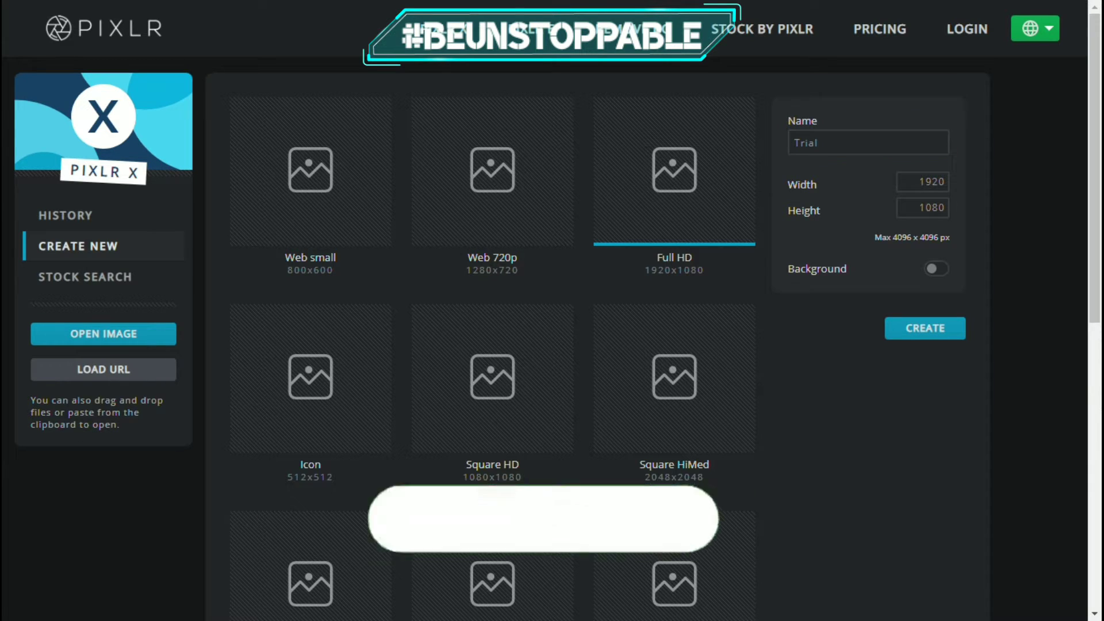
{"action": "double_click", "coordinate": [927, 237]}
{"action": "left_click", "coordinate": [927, 237]}
{"action": "left_click", "coordinate": [936, 268]}
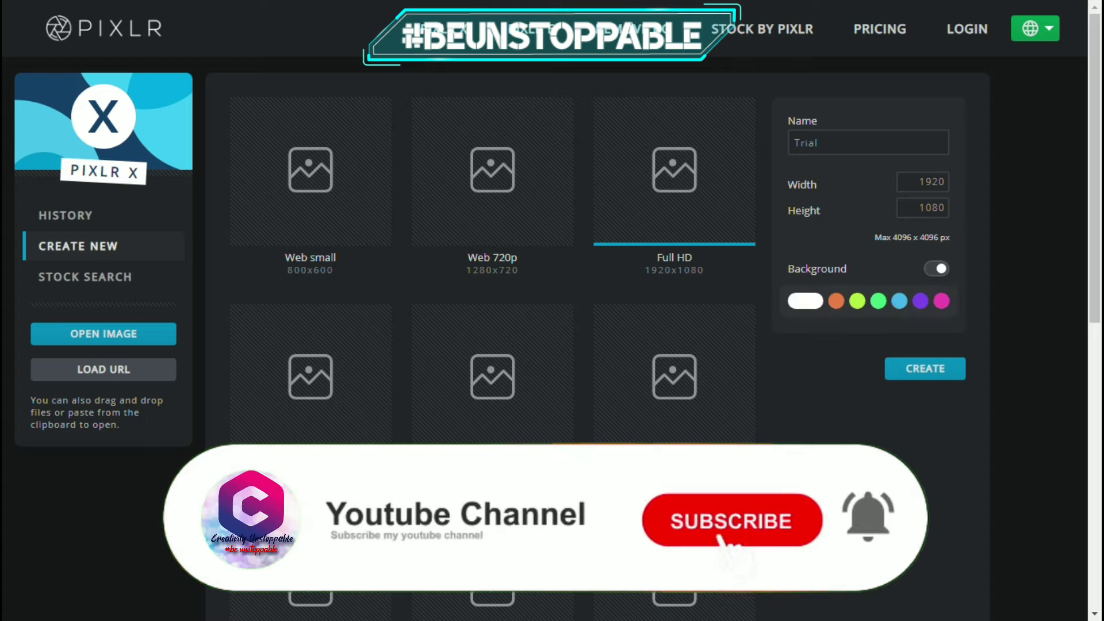
{"action": "left_click", "coordinate": [836, 301]}
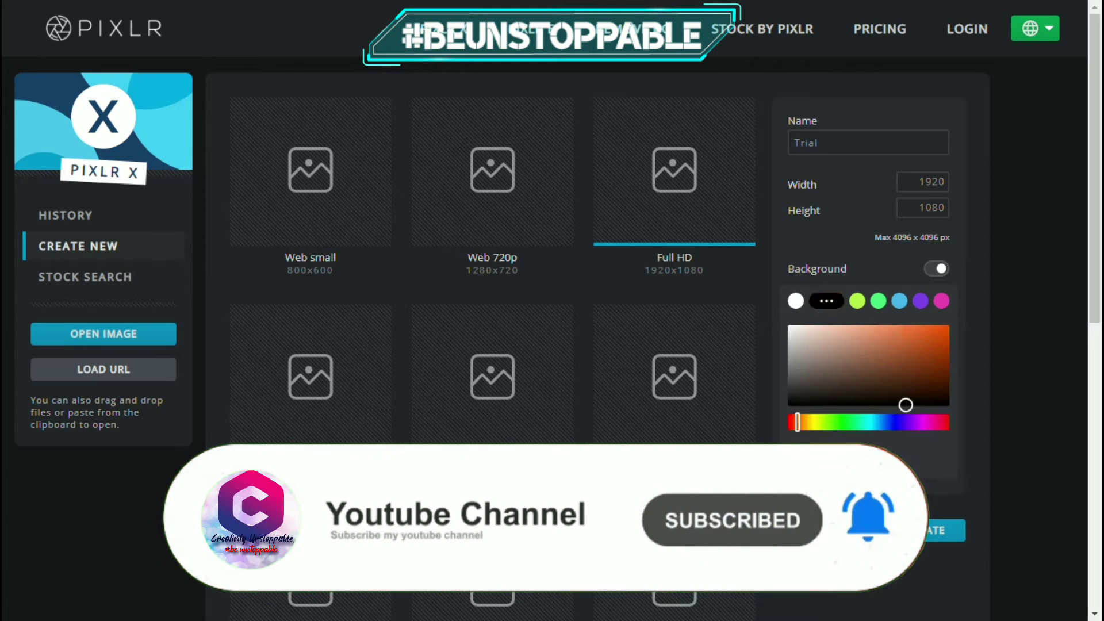
{"action": "left_click", "coordinate": [796, 301]}
{"action": "left_click", "coordinate": [936, 268]}
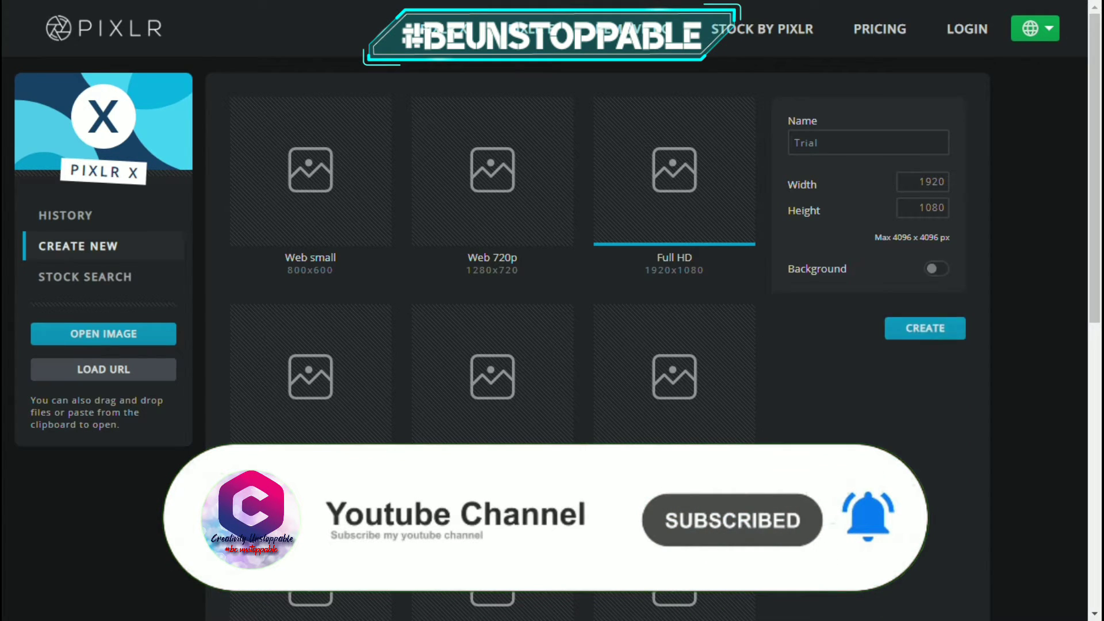
Create the 1920 x 1080 canvas named Trial and add an empty layer.
{"action": "left_click", "coordinate": [868, 143]}
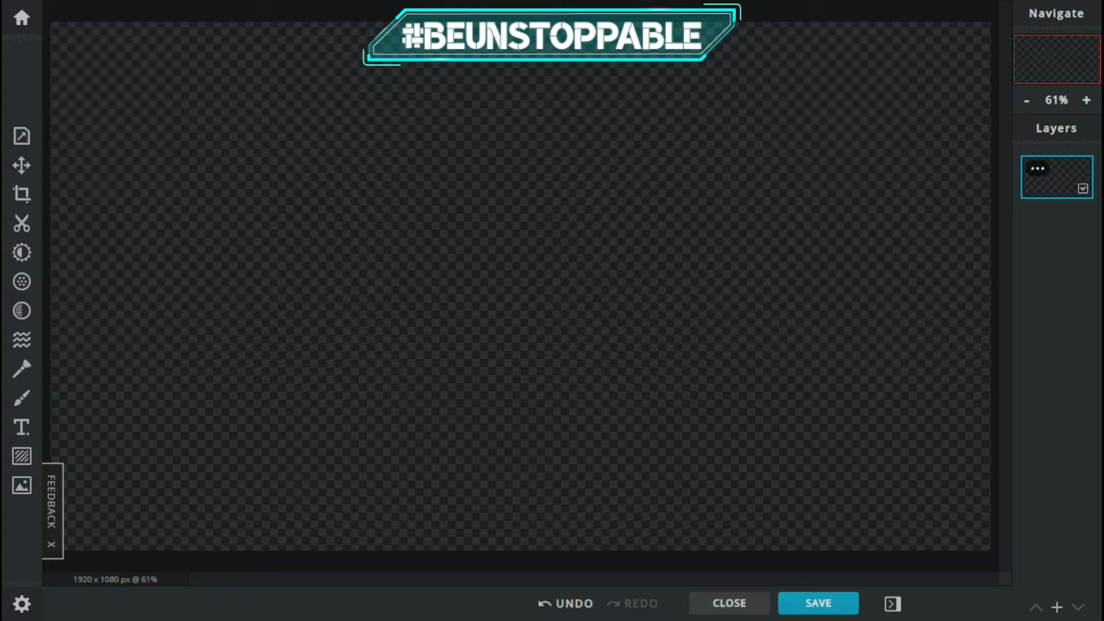
{"action": "left_click", "coordinate": [1056, 608]}
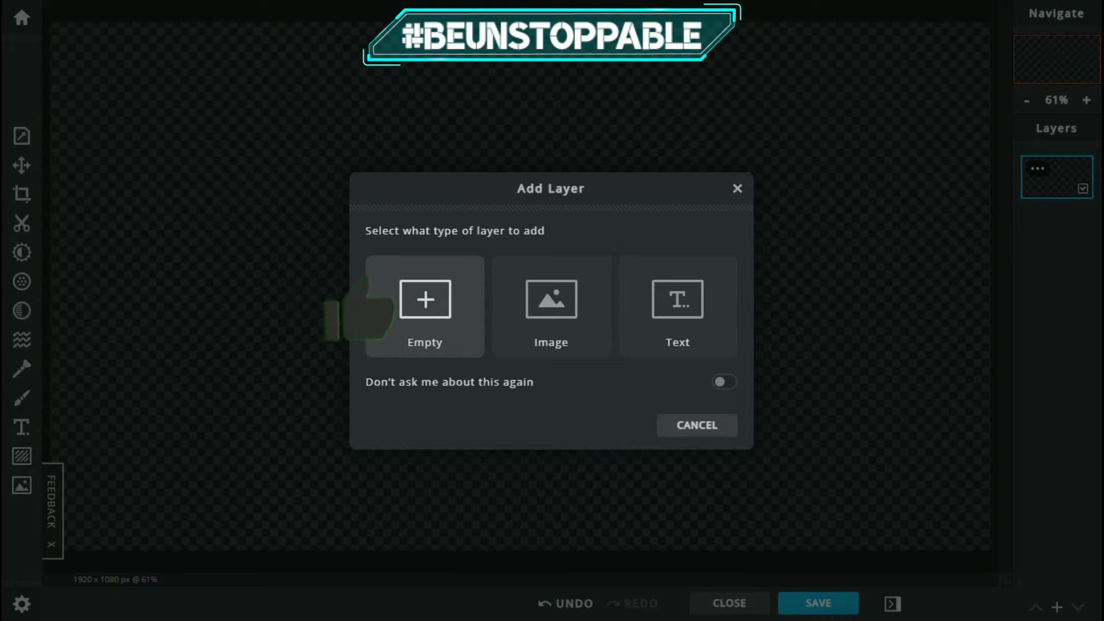
{"action": "left_click", "coordinate": [424, 306]}
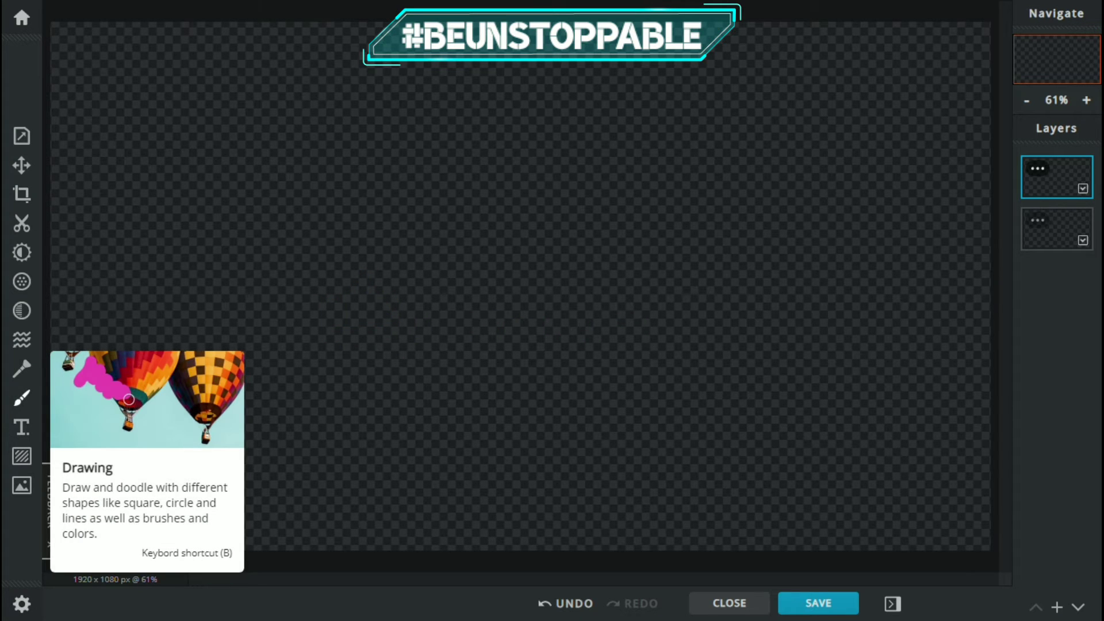
Try two freehand white brush strokes with the 40 px brush and undo them.
{"action": "left_click", "coordinate": [21, 398]}
{"action": "mouse_move", "coordinate": [470, 163]}
{"action": "left_mouse_down"}
{"action": "mouse_move", "coordinate": [529, 312]}
{"action": "mouse_move", "coordinate": [638, 262]}
{"action": "mouse_move", "coordinate": [507, 288]}
{"action": "mouse_move", "coordinate": [657, 389]}
{"action": "mouse_move", "coordinate": [687, 297]}
{"action": "left_mouse_up"}
{"action": "mouse_move", "coordinate": [391, 167]}
{"action": "left_mouse_down"}
{"action": "mouse_move", "coordinate": [570, 221]}
{"action": "mouse_move", "coordinate": [616, 396]}
{"action": "mouse_move", "coordinate": [691, 424]}
{"action": "left_mouse_up"}
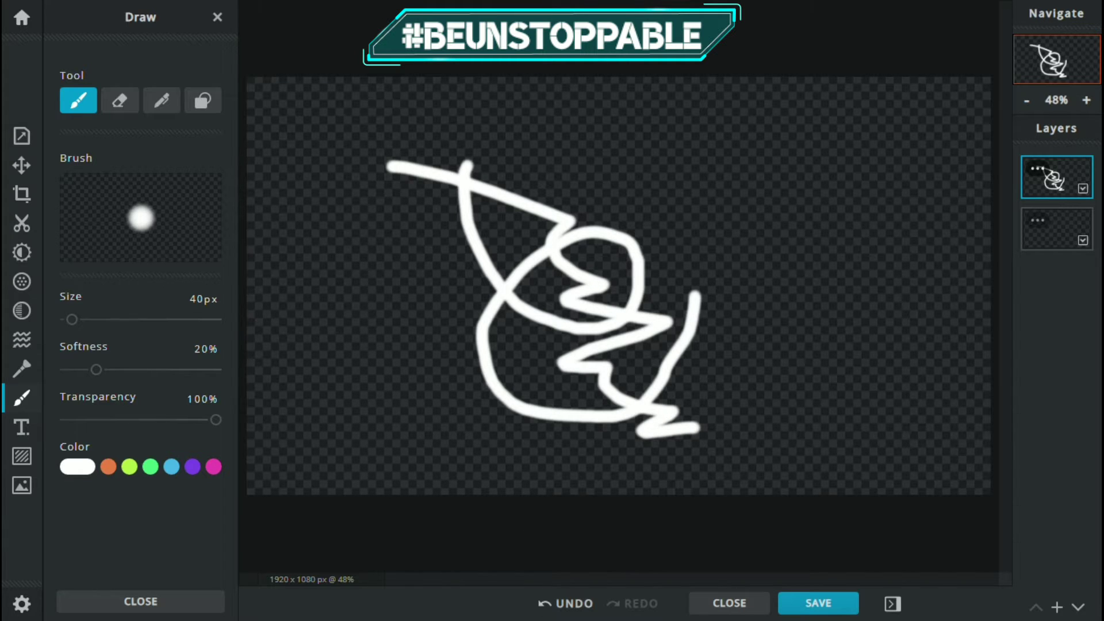
{"action": "key", "text": "ctrl+z"}
{"action": "key", "text": "ctrl+z"}
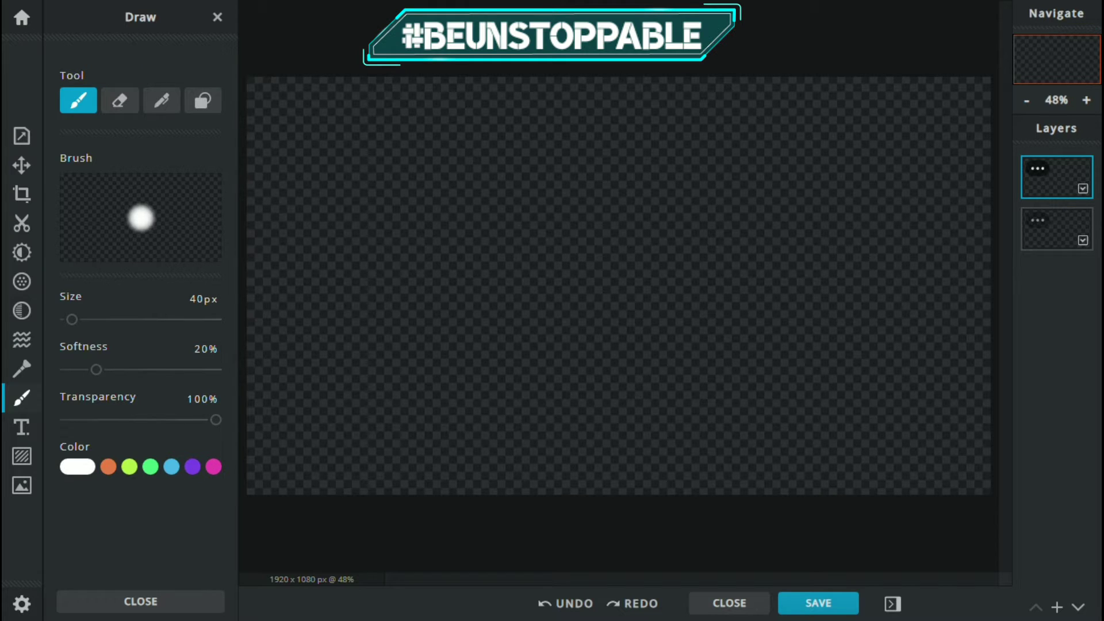
Change the brush colour to green, try three short strokes across the canvas, then undo them and leave the Draw tool.
{"action": "left_click", "coordinate": [78, 467]}
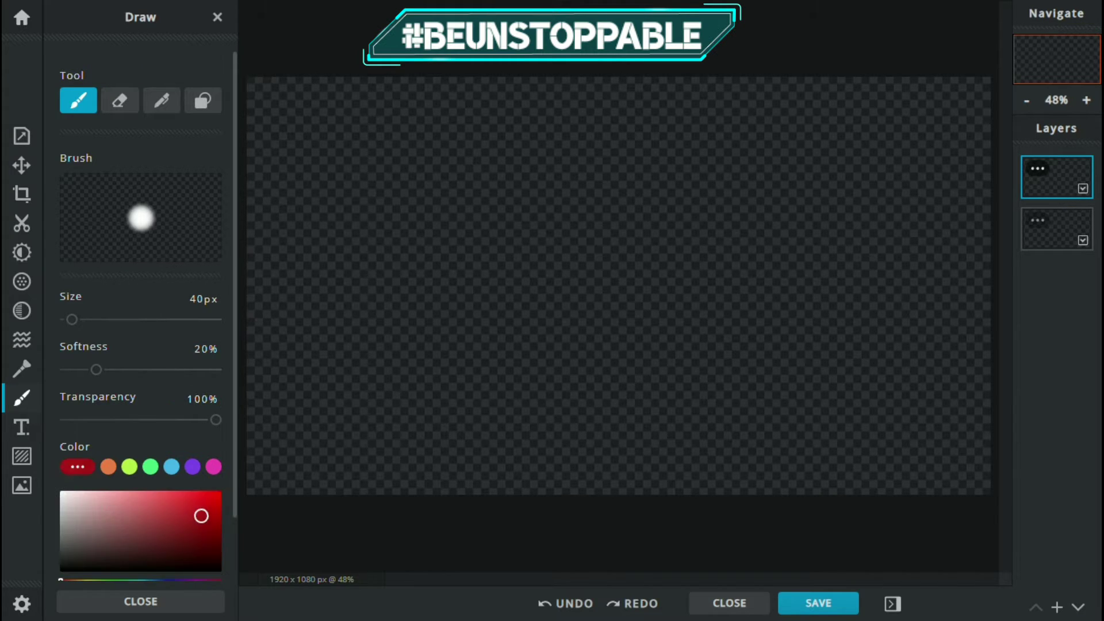
{"action": "left_click", "coordinate": [150, 467]}
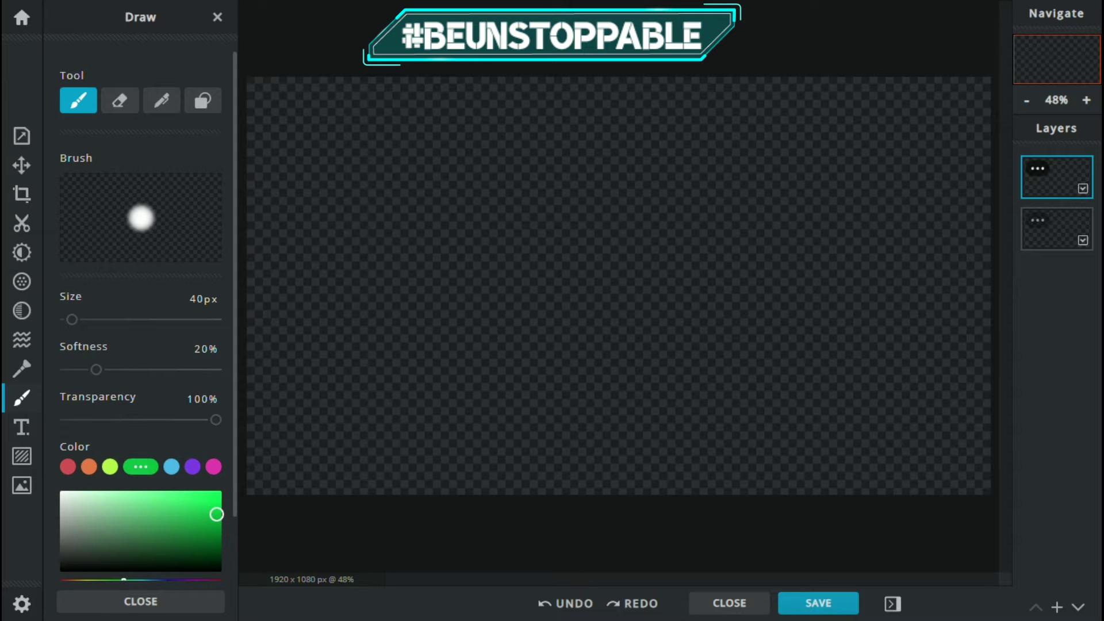
{"action": "left_click", "coordinate": [340, 274]}
{"action": "left_click_drag", "start_coordinate": [341, 274], "coordinate": [460, 330]}
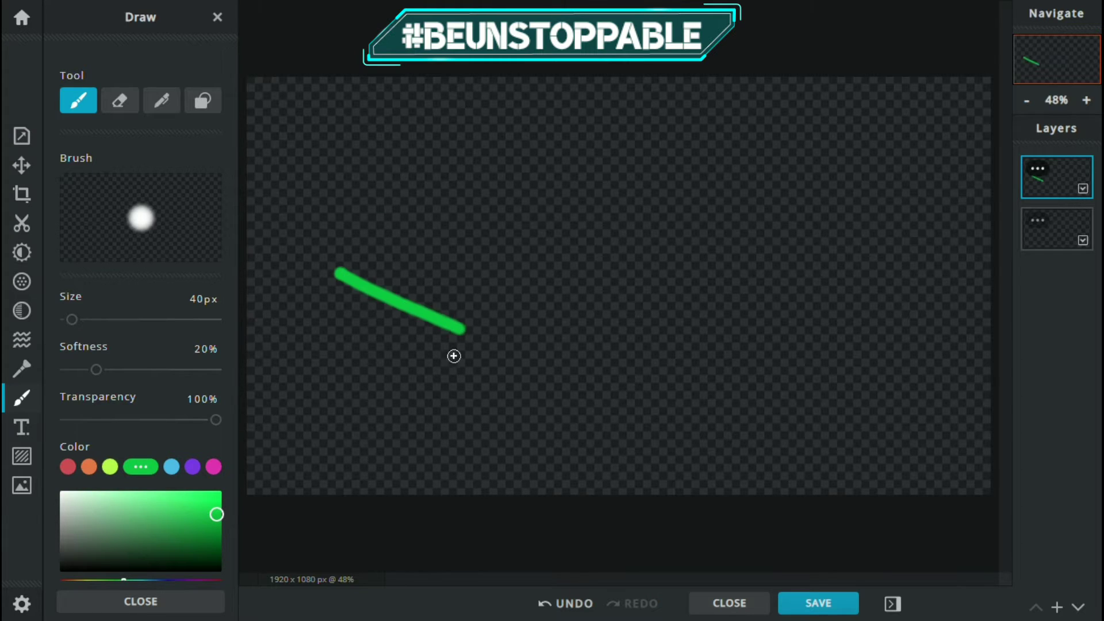
{"action": "left_click_drag", "start_coordinate": [515, 261], "coordinate": [592, 329]}
{"action": "left_click_drag", "start_coordinate": [646, 214], "coordinate": [774, 333]}
{"action": "key", "text": "ctrl+z"}
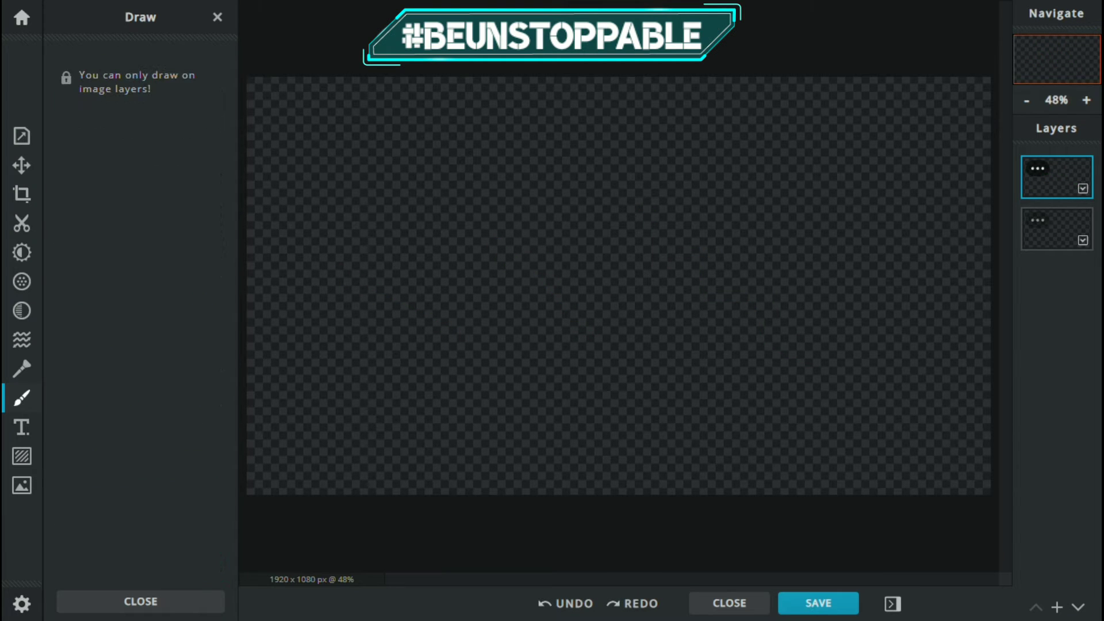
{"action": "key", "text": "Escape"}
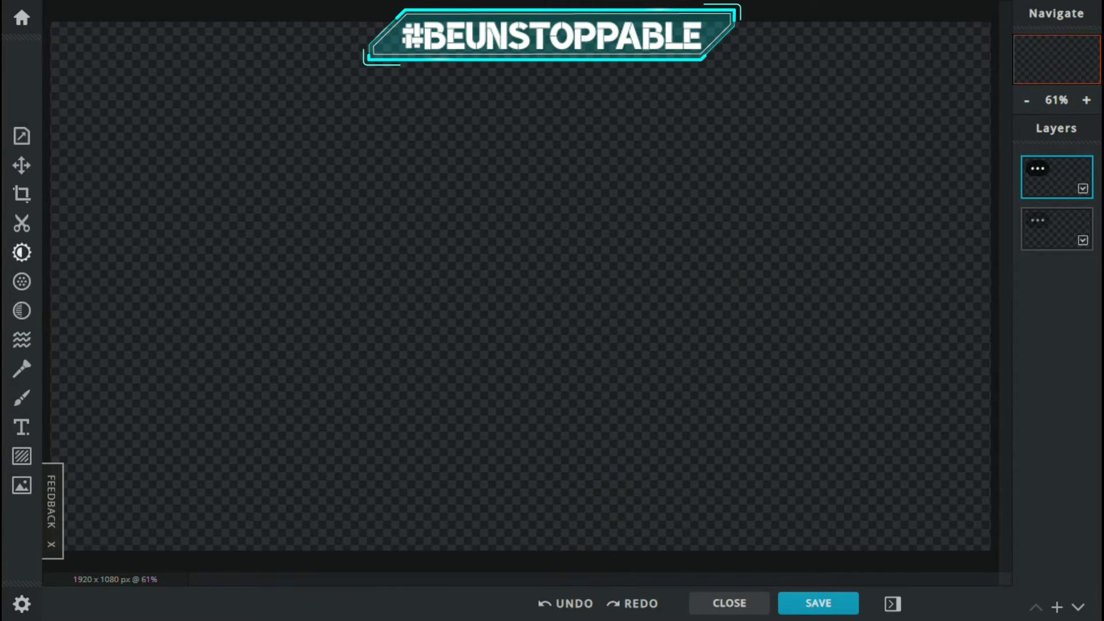
Draw a freehand white scribble with the brush and rub out parts of it with the 40 px eraser.
{"action": "left_click", "coordinate": [22, 397]}
{"action": "mouse_move", "coordinate": [360, 204]}
{"action": "left_mouse_down"}
{"action": "mouse_move", "coordinate": [483, 247]}
{"action": "mouse_move", "coordinate": [593, 181]}
{"action": "left_mouse_up"}
{"action": "left_click", "coordinate": [119, 101]}
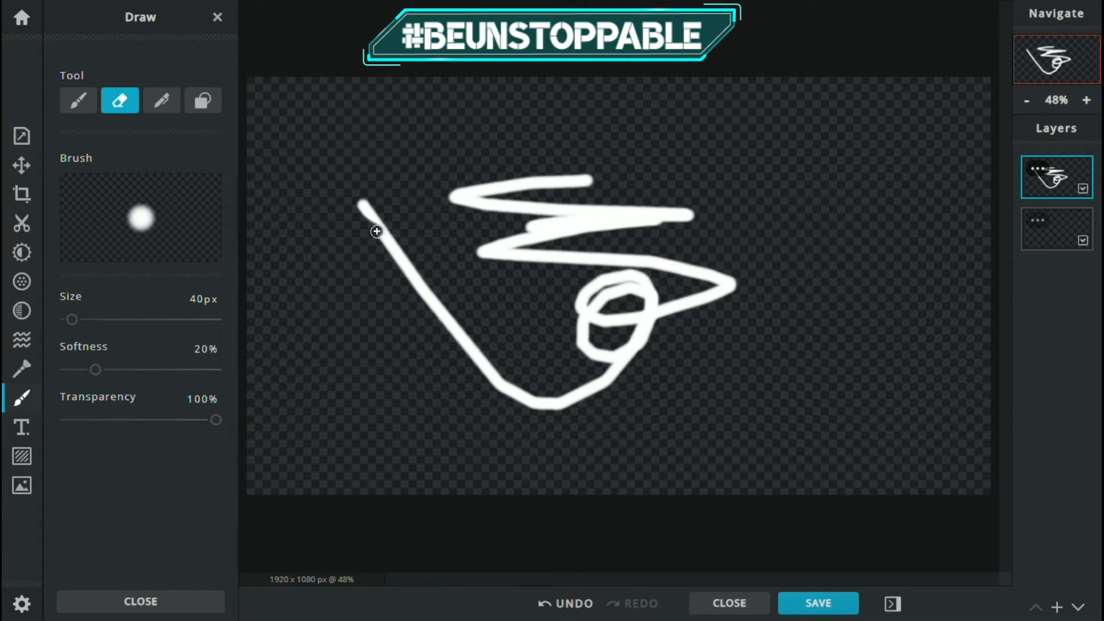
{"action": "mouse_move", "coordinate": [377, 231]}
{"action": "left_mouse_down"}
{"action": "mouse_move", "coordinate": [439, 341]}
{"action": "mouse_move", "coordinate": [664, 289]}
{"action": "mouse_move", "coordinate": [443, 207]}
{"action": "mouse_move", "coordinate": [653, 210]}
{"action": "mouse_move", "coordinate": [500, 380]}
{"action": "left_mouse_up"}
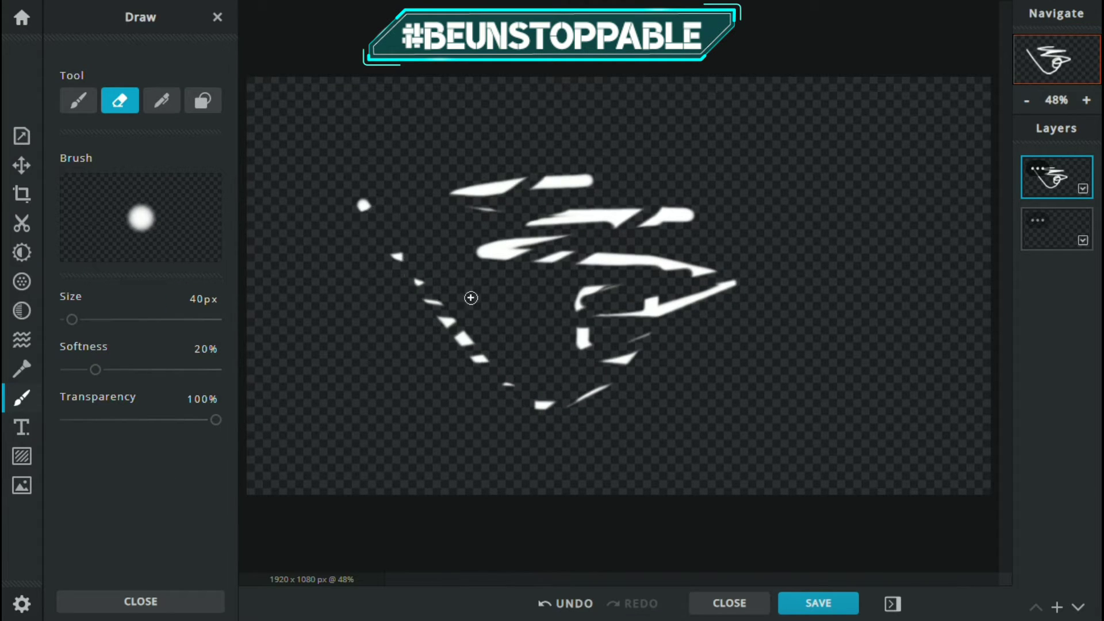
{"action": "mouse_move", "coordinate": [471, 298]}
{"action": "left_mouse_down"}
{"action": "mouse_move", "coordinate": [520, 230]}
{"action": "mouse_move", "coordinate": [575, 219]}
{"action": "left_mouse_up"}
{"action": "left_click_drag", "start_coordinate": [689, 289], "coordinate": [533, 235]}
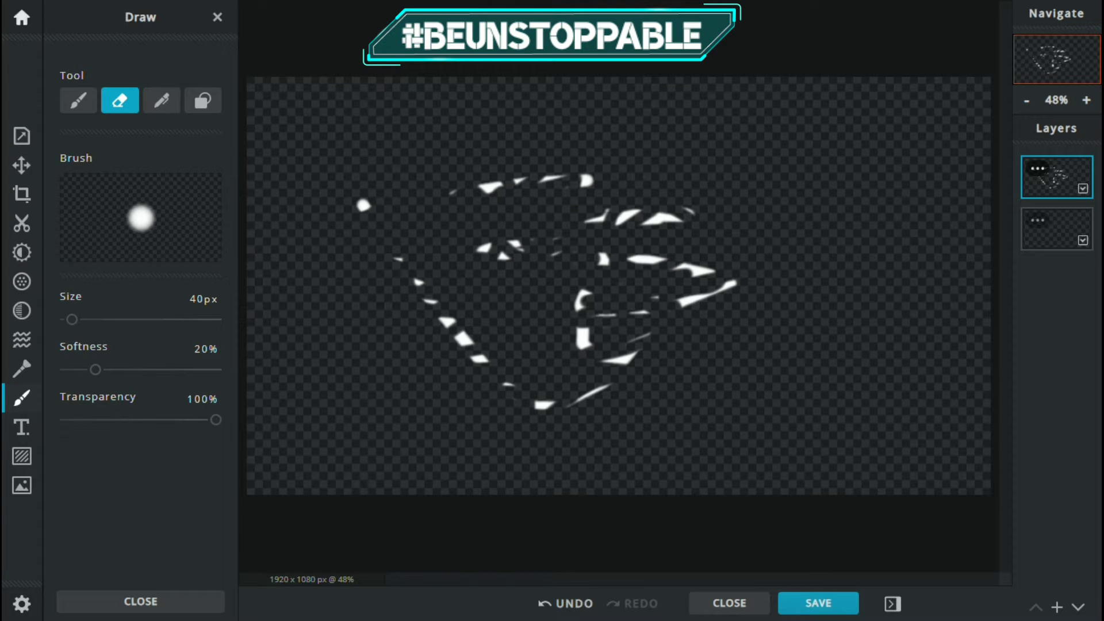
Draw a Plain pen line at size 1, then red #F70000 lines with the Sketchy pen at size 2.
{"action": "left_click", "coordinate": [161, 100]}
{"action": "left_click_drag", "start_coordinate": [335, 171], "coordinate": [412, 397]}
{"action": "left_click", "coordinate": [77, 384]}
{"action": "left_click", "coordinate": [222, 411]}
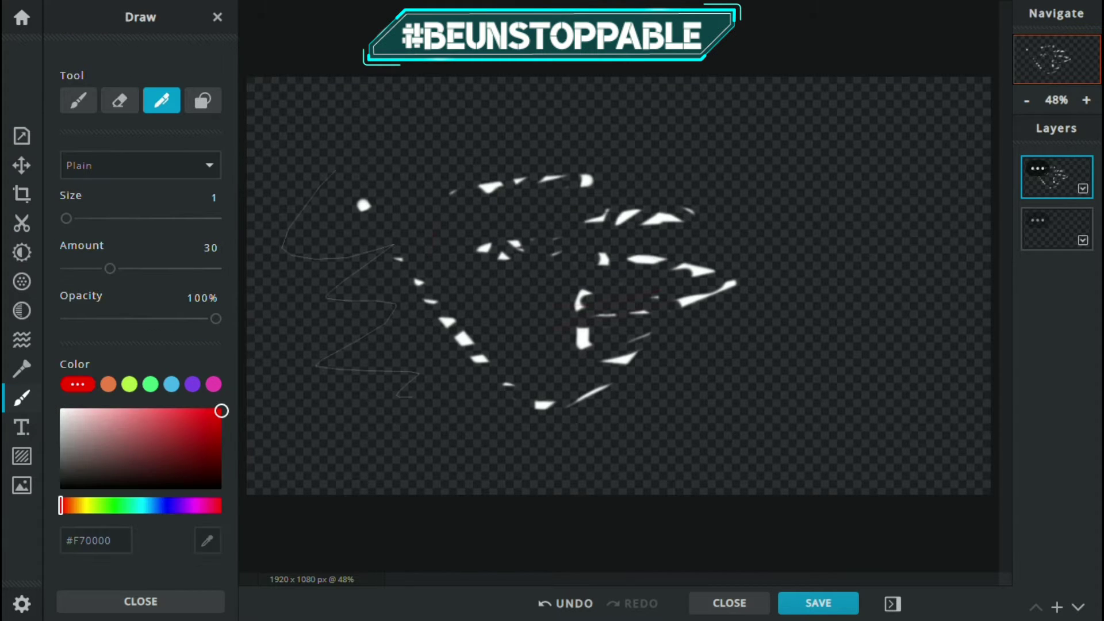
{"action": "scroll", "coordinate": [488, 295], "scroll_direction": "up", "scroll_amount": 8}
{"action": "scroll", "coordinate": [620, 288], "scroll_direction": "down", "scroll_amount": 5}
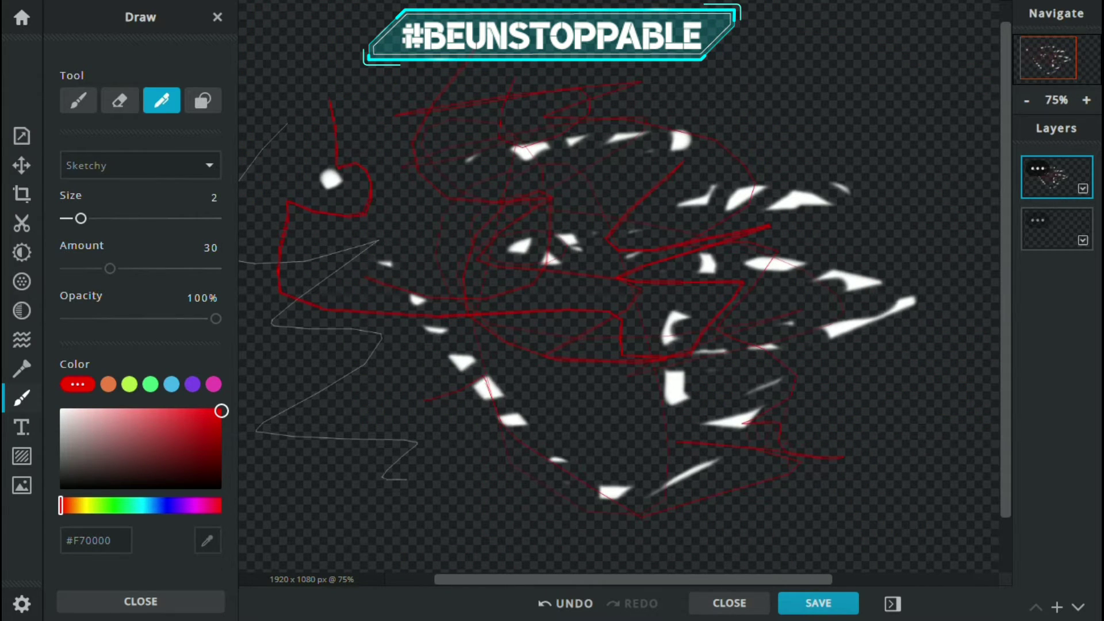
Erase all the brush and pen drawing from the layer with a 512 px eraser.
{"action": "left_click", "coordinate": [119, 100]}
{"action": "scroll", "coordinate": [431, 224], "scroll_direction": "down", "scroll_amount": 3}
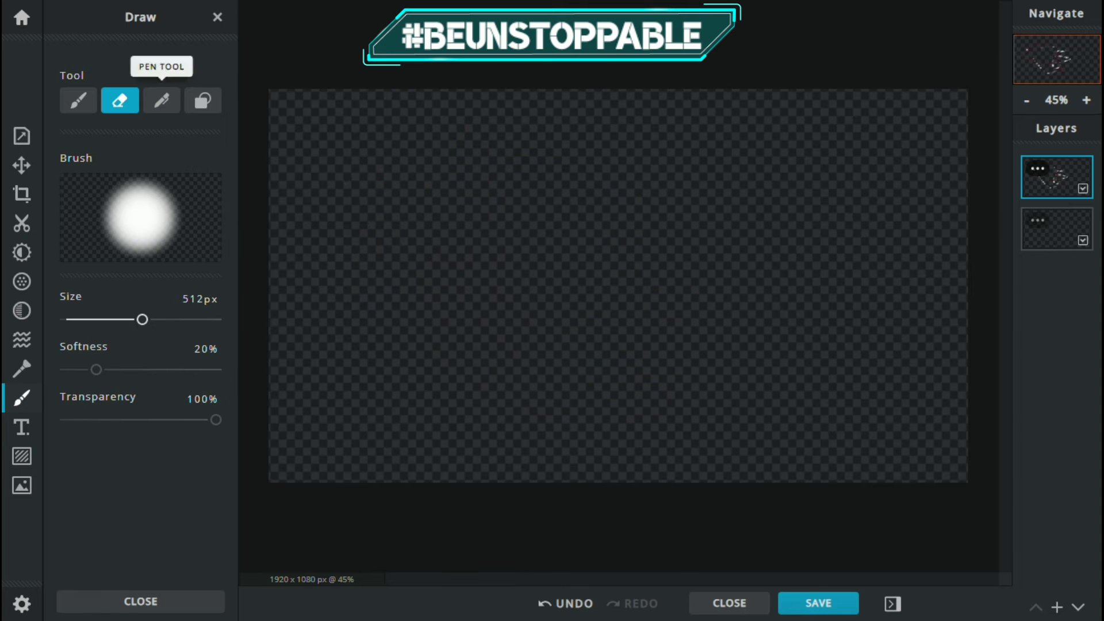
Set the pen to the Shaded style at size 8 and scribble white lines over the canvas.
{"action": "left_click", "coordinate": [161, 101]}
{"action": "left_click_drag", "start_coordinate": [595, 180], "coordinate": [548, 268]}
{"action": "key", "text": "ctrl+z"}
{"action": "left_click_drag", "start_coordinate": [82, 218], "coordinate": [177, 218]}
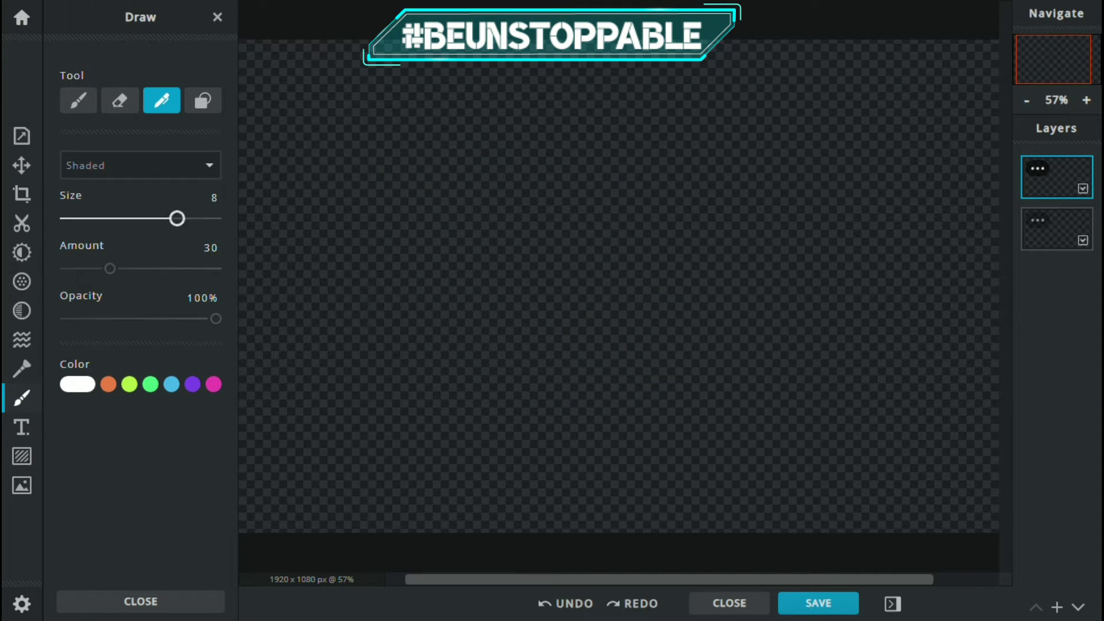
{"action": "mouse_move", "coordinate": [638, 192]}
{"action": "left_mouse_down"}
{"action": "mouse_move", "coordinate": [499, 240]}
{"action": "mouse_move", "coordinate": [426, 297]}
{"action": "mouse_move", "coordinate": [481, 336]}
{"action": "left_mouse_up"}
{"action": "scroll", "coordinate": [482, 323], "scroll_direction": "up", "scroll_amount": 9}
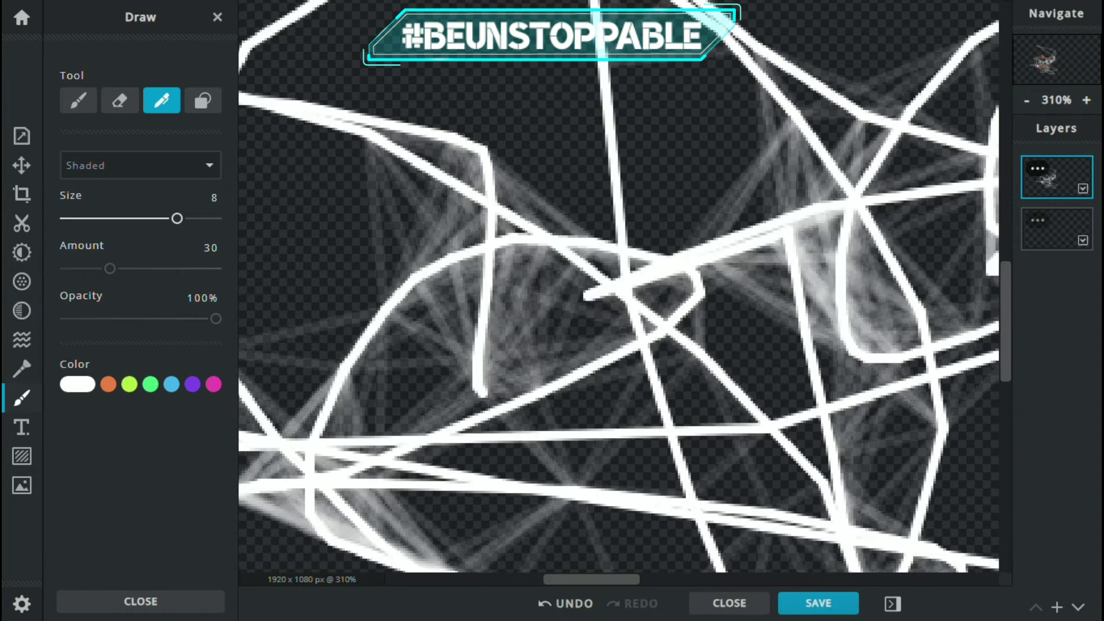
Try a stroke in another pen style and clear the whole layer with the 512 px eraser.
{"action": "scroll", "coordinate": [520, 325], "scroll_direction": "down", "scroll_amount": 5}
{"action": "left_click", "coordinate": [141, 165]}
{"action": "left_click", "coordinate": [92, 227]}
{"action": "mouse_move", "coordinate": [385, 106]}
{"action": "left_mouse_down"}
{"action": "mouse_move", "coordinate": [409, 181]}
{"action": "mouse_move", "coordinate": [304, 151]}
{"action": "mouse_move", "coordinate": [362, 178]}
{"action": "left_mouse_up"}
{"action": "left_click", "coordinate": [119, 101]}
{"action": "mouse_move", "coordinate": [575, 345]}
{"action": "left_mouse_down"}
{"action": "mouse_move", "coordinate": [535, 327]}
{"action": "mouse_move", "coordinate": [631, 187]}
{"action": "mouse_move", "coordinate": [370, 347]}
{"action": "left_mouse_up"}
{"action": "scroll", "coordinate": [538, 299], "scroll_direction": "down", "scroll_amount": 5}
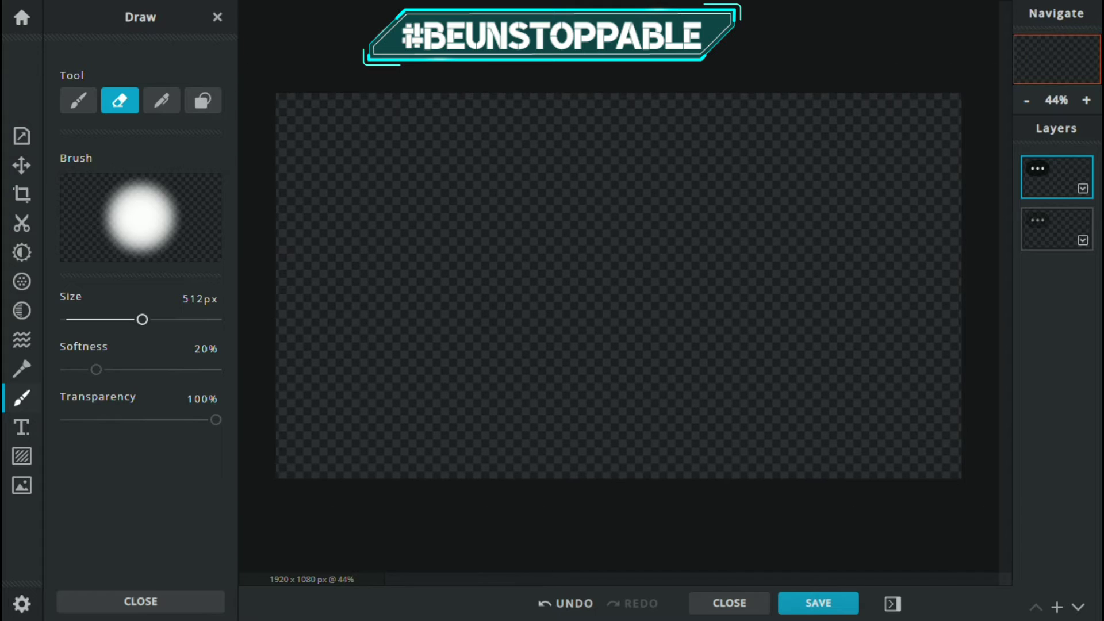
Try three strokes with the Trail pen at size 8 and undo them.
{"action": "left_click", "coordinate": [162, 101]}
{"action": "key", "text": "Down"}
{"action": "left_click_drag", "start_coordinate": [598, 217], "coordinate": [467, 319]}
{"action": "left_click_drag", "start_coordinate": [824, 236], "coordinate": [641, 350]}
{"action": "left_click_drag", "start_coordinate": [347, 173], "coordinate": [748, 458]}
{"action": "key", "text": "ctrl+z"}
{"action": "key", "text": "ctrl+z"}
{"action": "key", "text": "ctrl+z"}
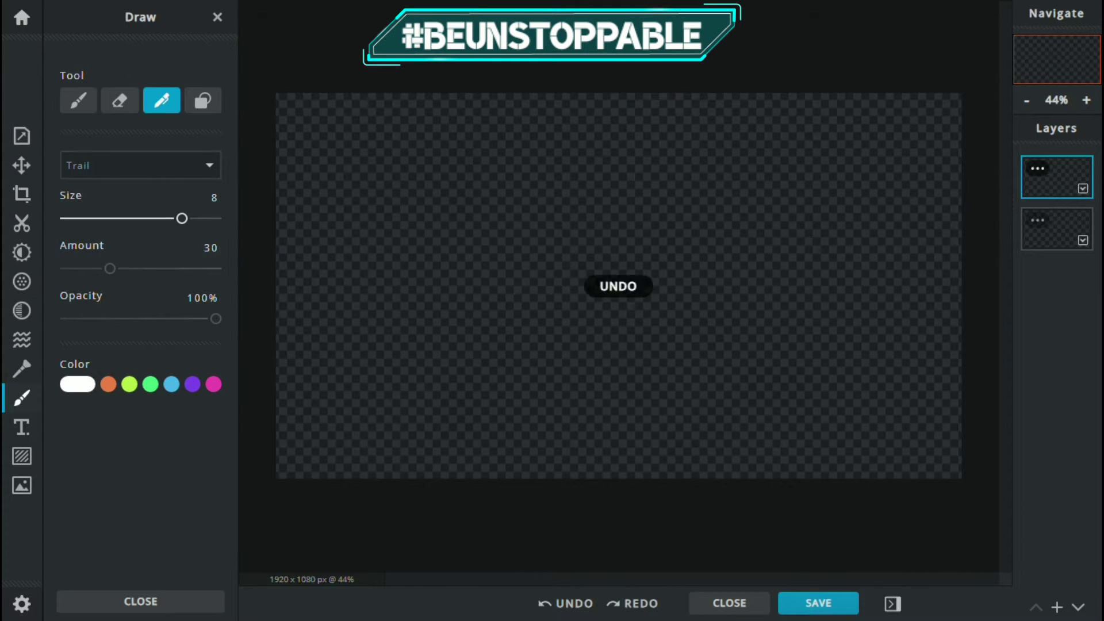
Draw a scribble with the Crayon pen at size 8 and handwrite "Hi" beside it.
{"action": "left_click", "coordinate": [141, 165]}
{"action": "key", "text": "Down"}
{"action": "mouse_move", "coordinate": [591, 177]}
{"action": "left_mouse_down"}
{"action": "mouse_move", "coordinate": [569, 378]}
{"action": "mouse_move", "coordinate": [460, 370]}
{"action": "left_mouse_up"}
{"action": "left_click_drag", "start_coordinate": [687, 165], "coordinate": [697, 236]}
{"action": "left_click_drag", "start_coordinate": [697, 203], "coordinate": [734, 215]}
{"action": "left_click_drag", "start_coordinate": [748, 174], "coordinate": [736, 233]}
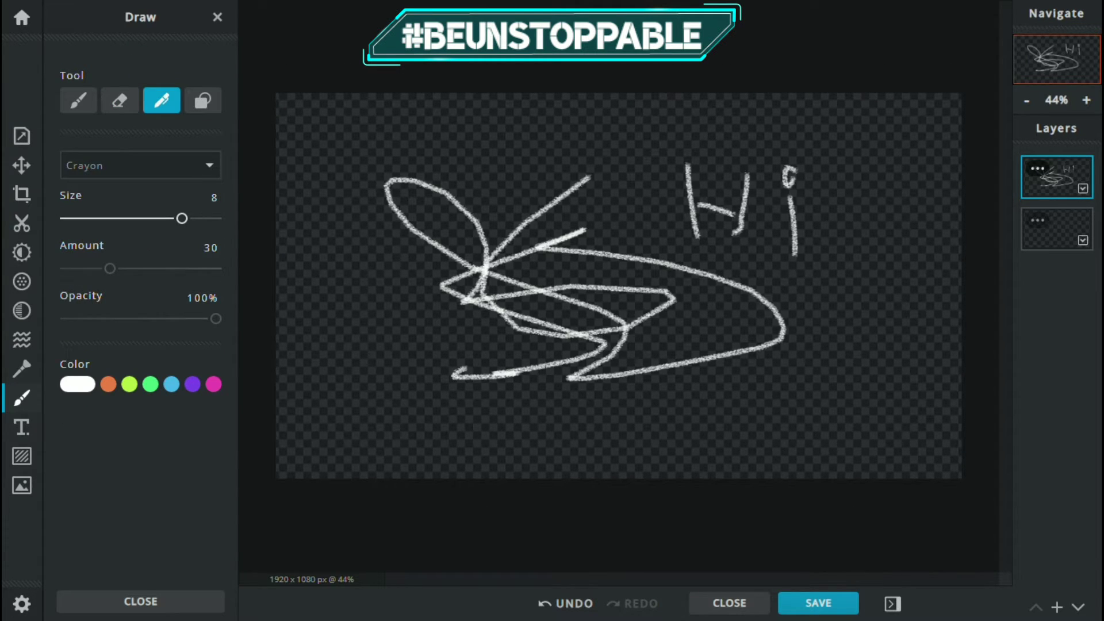
{"action": "left_click_drag", "start_coordinate": [647, 181], "coordinate": [857, 218]}
Undo all the crayon strokes.
{"action": "key", "text": "ctrl+z"}
{"action": "key", "text": "ctrl+z"}
{"action": "key", "text": "ctrl+z"}
{"action": "key", "text": "ctrl+z"}
{"action": "key", "text": "ctrl+z"}
{"action": "key", "text": "ctrl+z"}
{"action": "key", "text": "ctrl+z"}
{"action": "key", "text": "ctrl+z"}
{"action": "key", "text": "ctrl+y"}
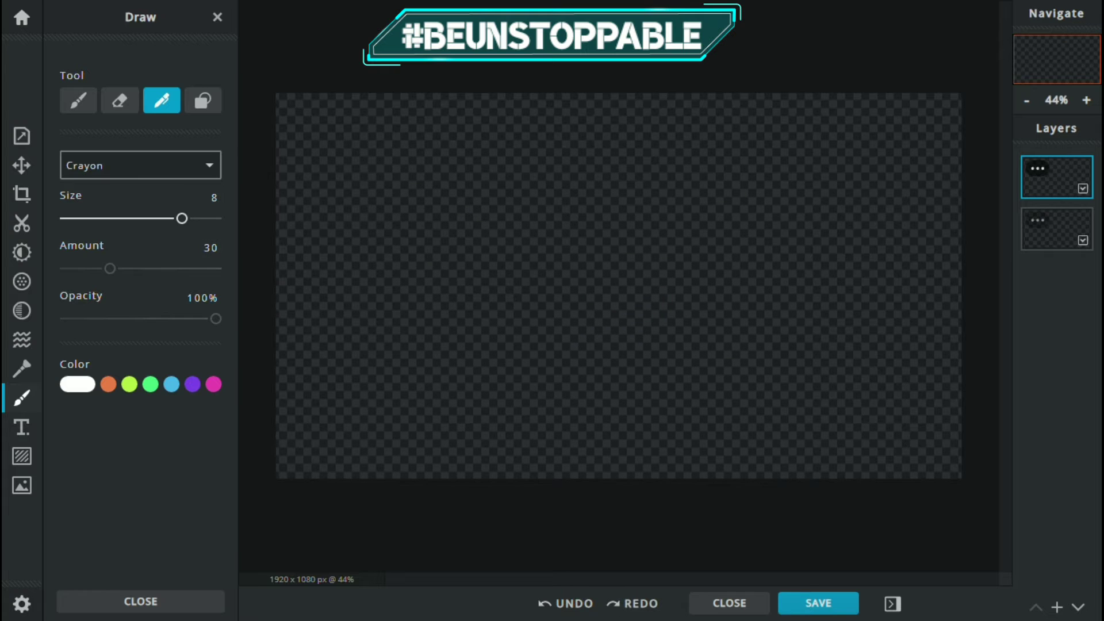
Scribble white lines across the canvas and short marks near its lower edge with the Ink pen at size 8.
{"action": "left_click_drag", "start_coordinate": [379, 141], "coordinate": [631, 351]}
{"action": "left_click_drag", "start_coordinate": [775, 203], "coordinate": [775, 249]}
{"action": "mouse_move", "coordinate": [632, 140]}
{"action": "left_mouse_down"}
{"action": "mouse_move", "coordinate": [431, 203]}
{"action": "mouse_move", "coordinate": [713, 222]}
{"action": "left_mouse_up"}
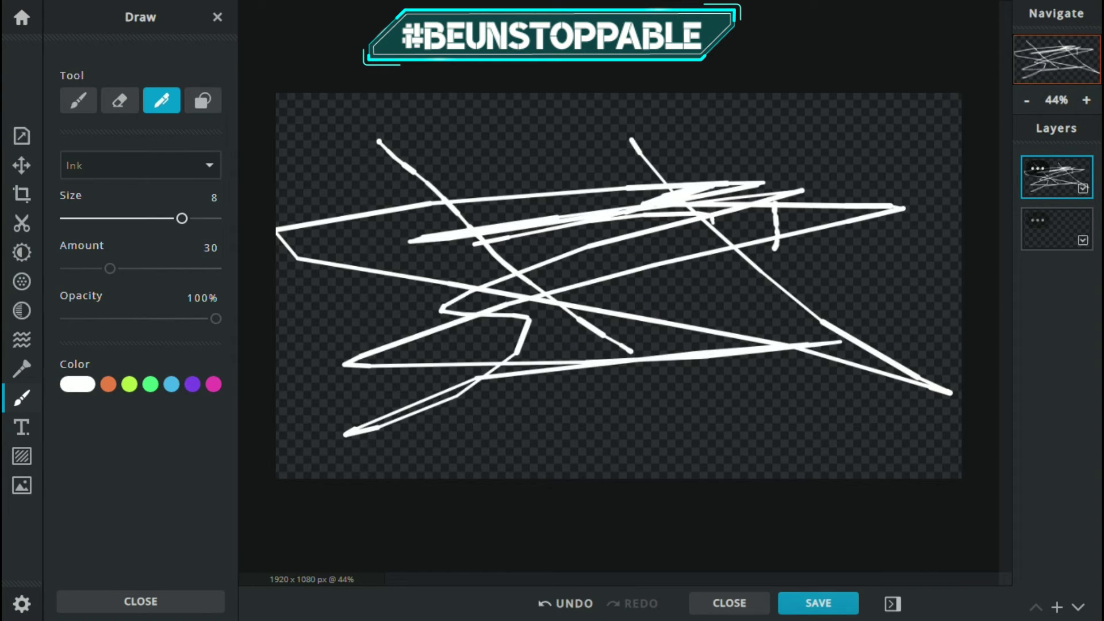
{"action": "left_click_drag", "start_coordinate": [504, 439], "coordinate": [537, 463]}
{"action": "left_click_drag", "start_coordinate": [605, 437], "coordinate": [628, 477]}
{"action": "left_click_drag", "start_coordinate": [578, 414], "coordinate": [617, 408]}
{"action": "left_click_drag", "start_coordinate": [461, 478], "coordinate": [709, 431]}
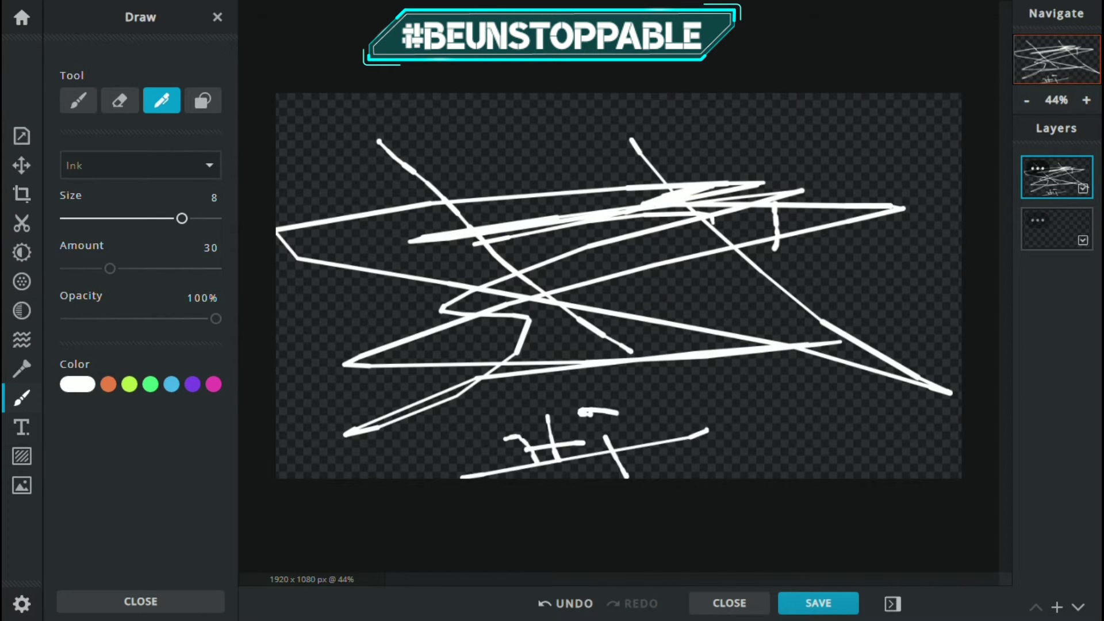
Undo all the ink strokes.
{"action": "key", "text": "ctrl+z"}
{"action": "key", "text": "ctrl+z"}
{"action": "key", "text": "ctrl+z"}
{"action": "key", "text": "ctrl+z"}
{"action": "key", "text": "ctrl+z"}
{"action": "key", "text": "ctrl+z"}
{"action": "key", "text": "ctrl+z"}
{"action": "key", "text": "ctrl+z"}
{"action": "key", "text": "ctrl+z"}
Draw a filled white rectangle, ellipse, triangle, star and heart with the Shape tool.
{"action": "left_click", "coordinate": [202, 100]}
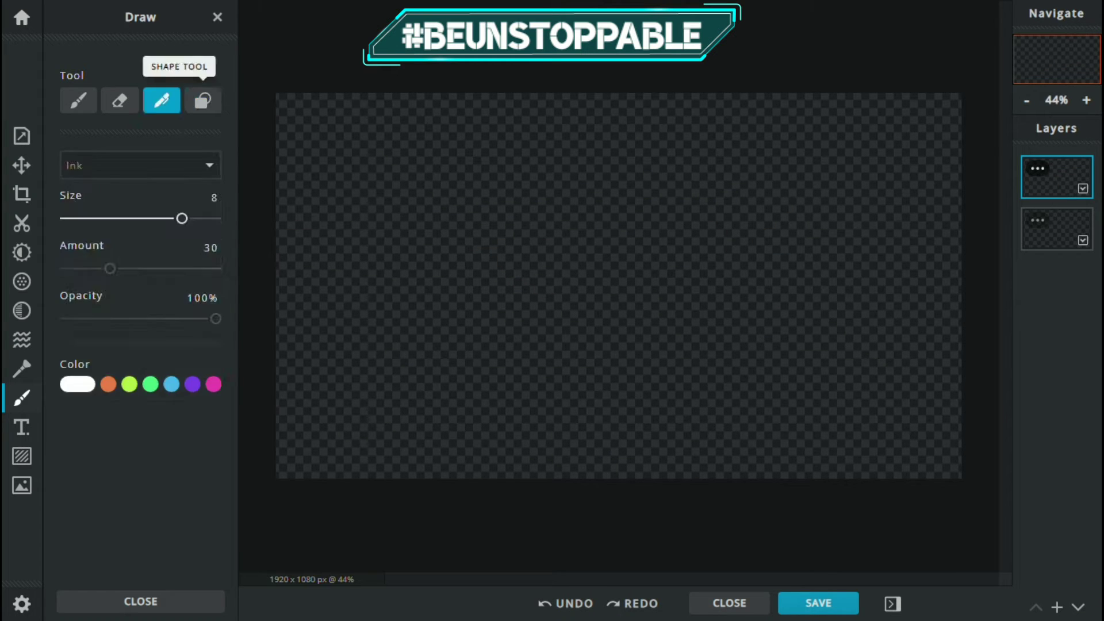
{"action": "mouse_move", "coordinate": [351, 115]}
{"action": "left_mouse_down"}
{"action": "mouse_move", "coordinate": [597, 224]}
{"action": "mouse_move", "coordinate": [472, 365]}
{"action": "mouse_move", "coordinate": [427, 386]}
{"action": "left_mouse_up"}
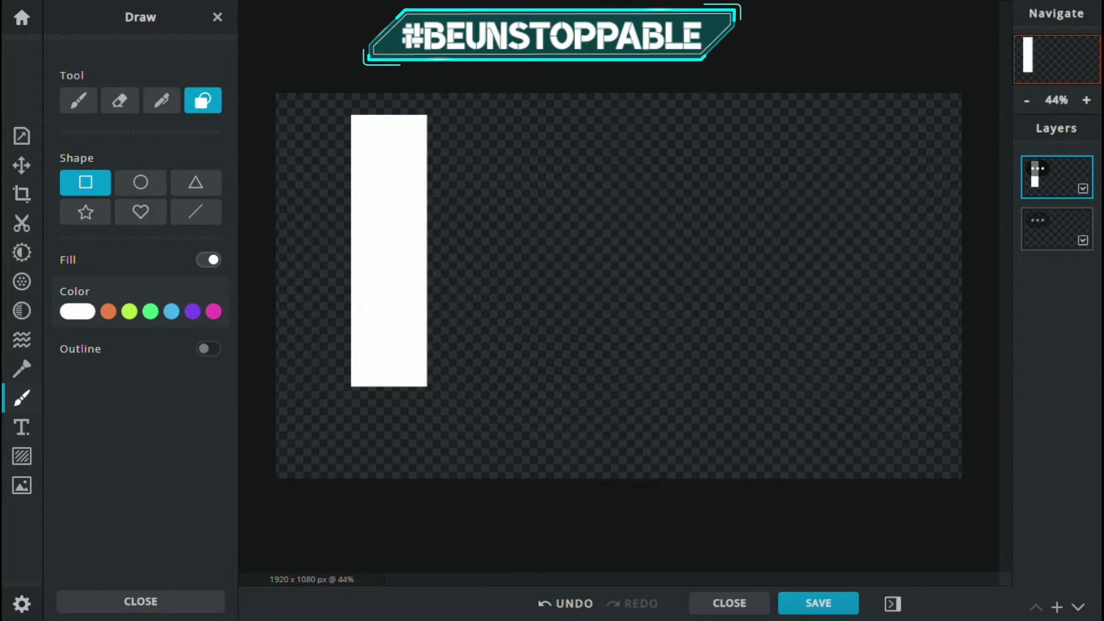
{"action": "left_click", "coordinate": [140, 182]}
{"action": "left_click_drag", "start_coordinate": [474, 124], "coordinate": [573, 234]}
{"action": "left_click", "coordinate": [196, 182]}
{"action": "left_click_drag", "start_coordinate": [677, 140], "coordinate": [766, 245]}
{"action": "left_click", "coordinate": [86, 212]}
{"action": "left_click_drag", "start_coordinate": [483, 176], "coordinate": [697, 380]}
{"action": "left_click", "coordinate": [141, 213]}
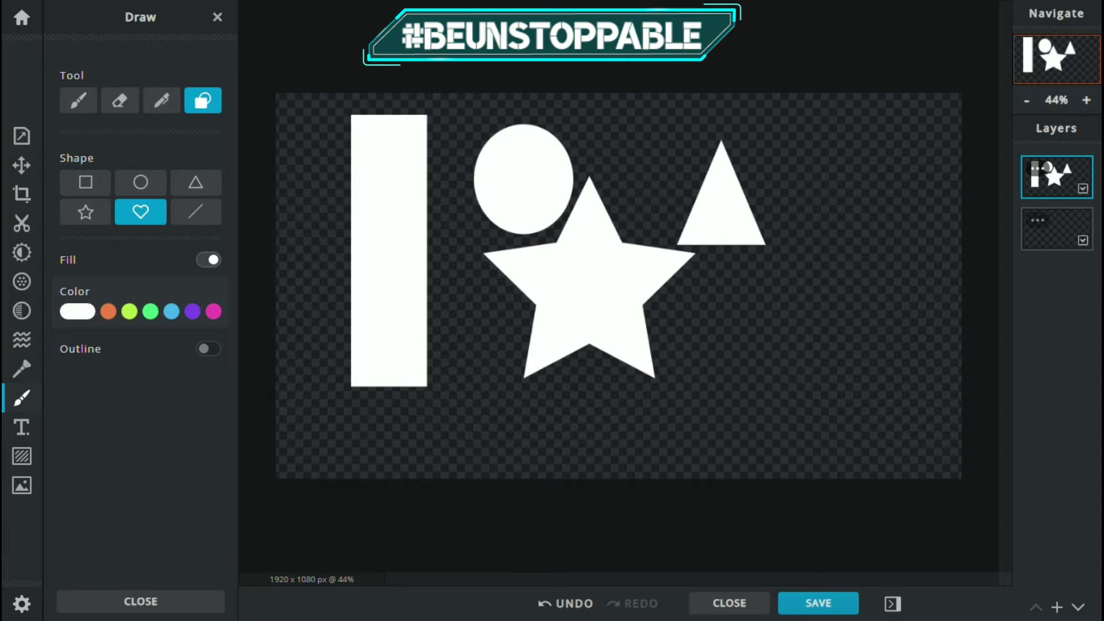
{"action": "left_click_drag", "start_coordinate": [698, 247], "coordinate": [780, 320]}
Draw one thin white line, two white lines at size 29, and a dark brown line near the heart.
{"action": "left_click", "coordinate": [196, 212]}
{"action": "left_click_drag", "start_coordinate": [901, 241], "coordinate": [820, 357]}
{"action": "left_click_drag", "start_coordinate": [929, 320], "coordinate": [773, 417]}
{"action": "left_click_drag", "start_coordinate": [553, 419], "coordinate": [728, 443]}
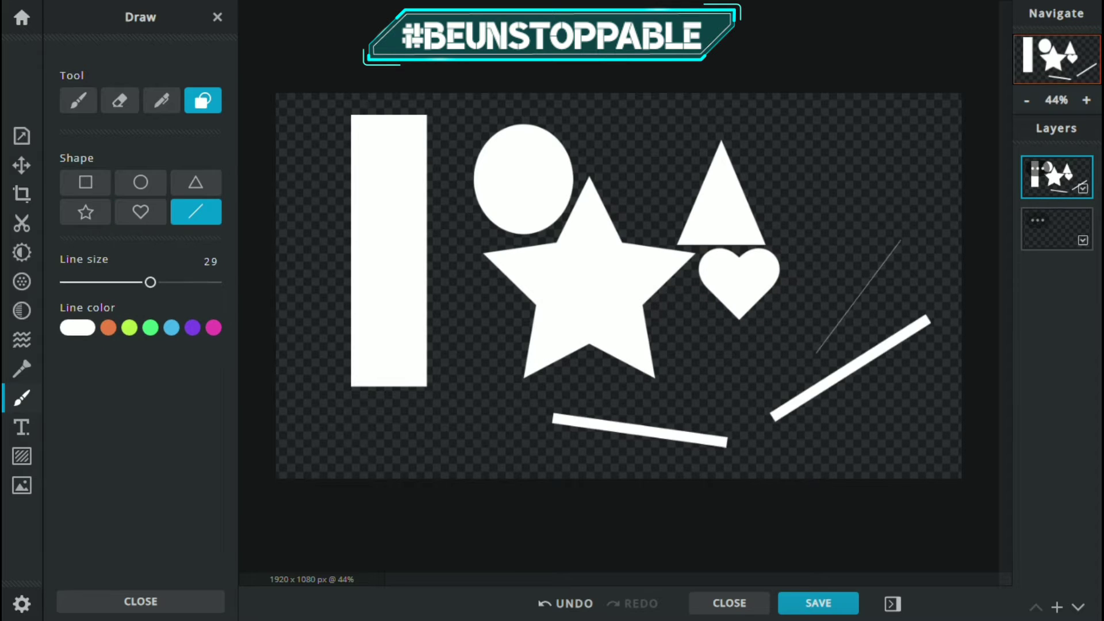
{"action": "left_click", "coordinate": [108, 327]}
{"action": "left_click", "coordinate": [177, 407]}
{"action": "left_click_drag", "start_coordinate": [851, 202], "coordinate": [785, 265]}
Draw a thin sliver rectangle, then two white rectangles with a red outline of size 13.
{"action": "left_click", "coordinate": [86, 182]}
{"action": "left_click_drag", "start_coordinate": [650, 129], "coordinate": [650, 175]}
{"action": "left_click", "coordinate": [209, 349]}
{"action": "left_click", "coordinate": [77, 447]}
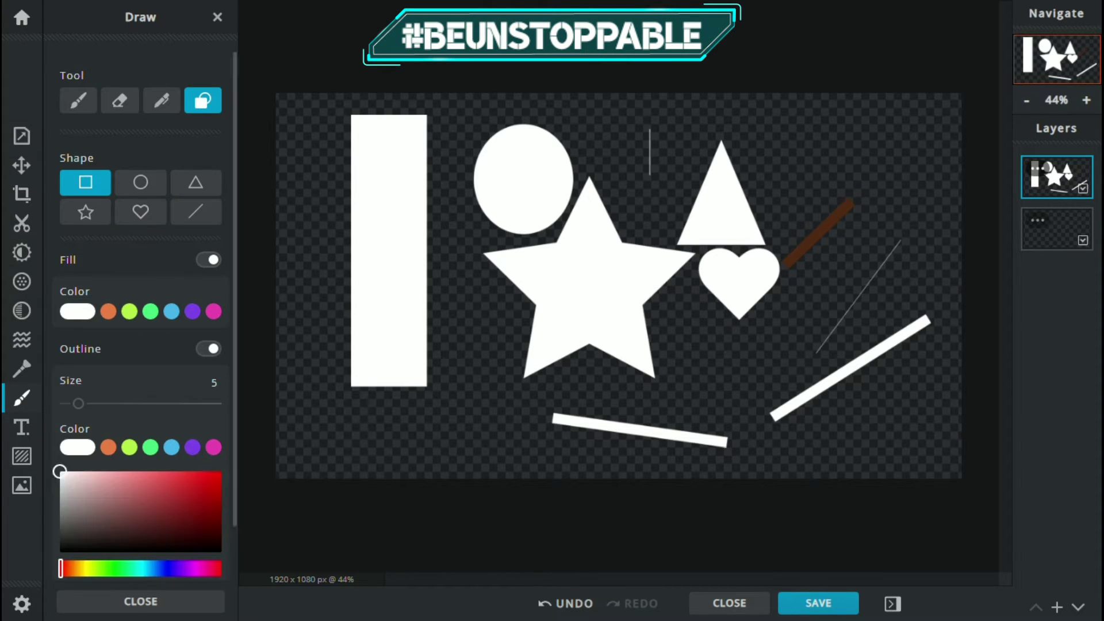
{"action": "left_click", "coordinate": [221, 484]}
{"action": "left_click_drag", "start_coordinate": [78, 403], "coordinate": [103, 403]}
{"action": "left_click_drag", "start_coordinate": [740, 158], "coordinate": [844, 184]}
{"action": "left_click_drag", "start_coordinate": [287, 163], "coordinate": [633, 355]}
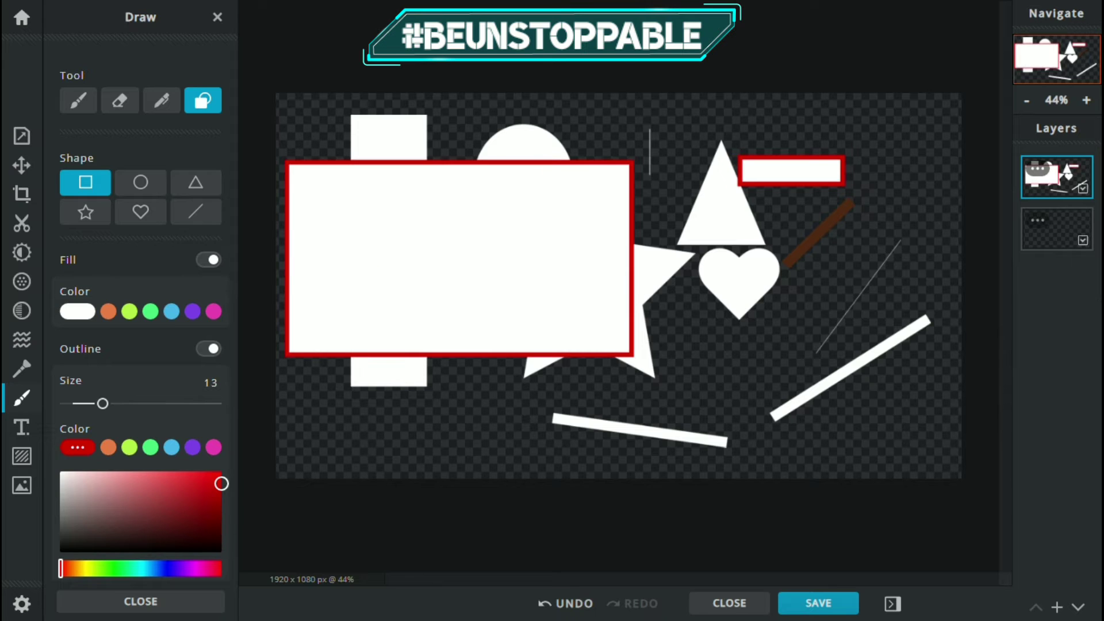
Erase all the shapes and lines from the layer with the 512 px eraser.
{"action": "left_click", "coordinate": [120, 100]}
{"action": "mouse_move", "coordinate": [322, 132]}
{"action": "left_mouse_down"}
{"action": "mouse_move", "coordinate": [806, 234]}
{"action": "mouse_move", "coordinate": [412, 328]}
{"action": "mouse_move", "coordinate": [919, 240]}
{"action": "mouse_move", "coordinate": [727, 126]}
{"action": "mouse_move", "coordinate": [526, 226]}
{"action": "left_mouse_up"}
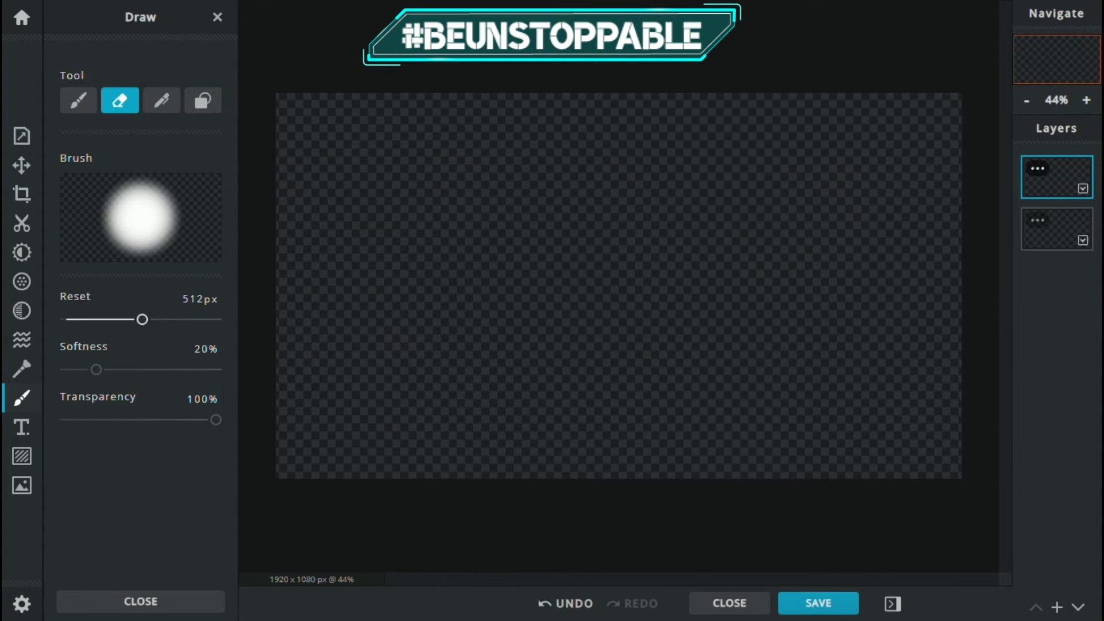
Set the eraser size to 80 px.
{"action": "mouse_move", "coordinate": [142, 320]}
{"action": "left_mouse_down"}
{"action": "mouse_move", "coordinate": [66, 319]}
{"action": "mouse_move", "coordinate": [77, 319]}
{"action": "left_mouse_up"}
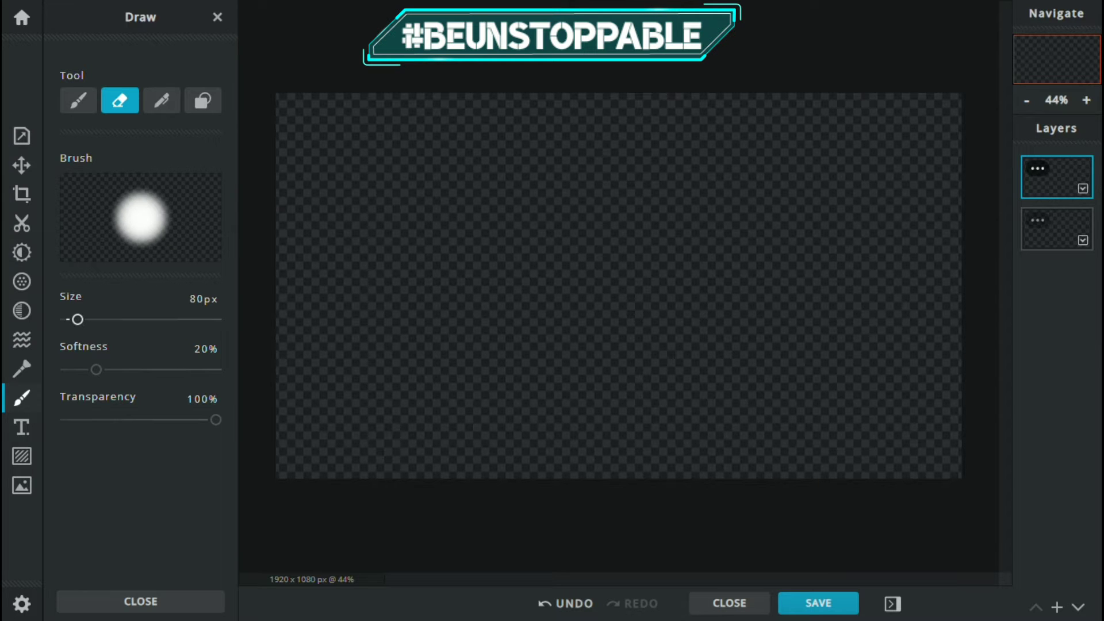
{"action": "left_click", "coordinate": [21, 166]}
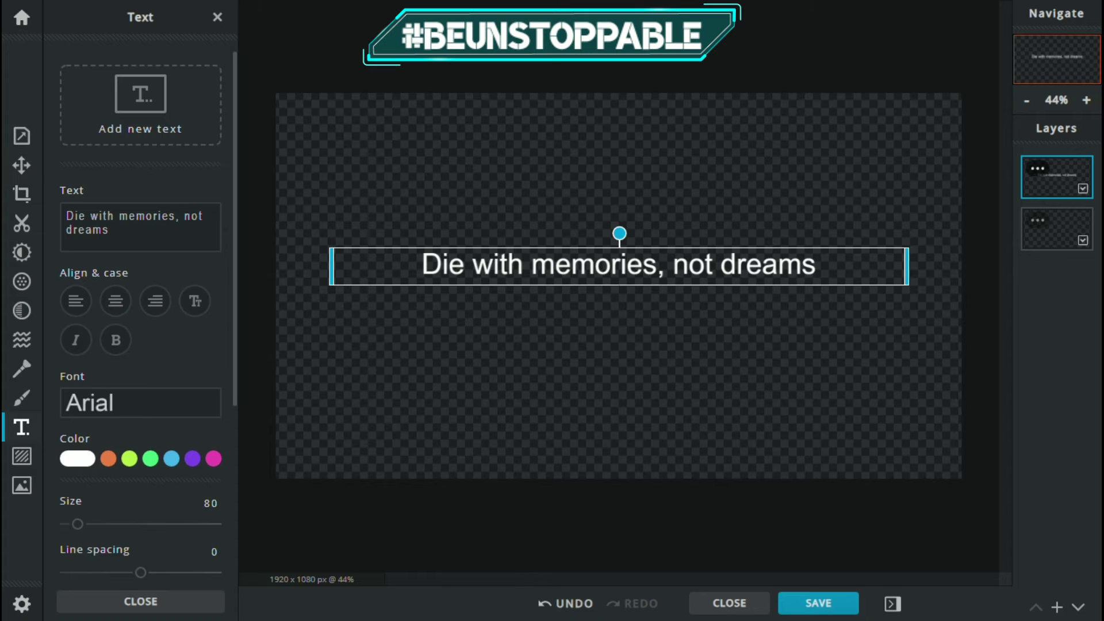
Replace the placeholder wording of the new text element with TEST 1.
{"action": "left_click", "coordinate": [109, 230]}
{"action": "key", "text": "BackSpace"}
{"action": "key", "text": "BackSpace"}
{"action": "key", "text": "BackSpace"}
{"action": "key", "text": "BackSpace"}
{"action": "key", "text": "BackSpace"}
{"action": "key", "text": "BackSpace"}
{"action": "key", "text": "BackSpace"}
{"action": "key", "text": "BackSpace"}
{"action": "key", "text": "BackSpace"}
{"action": "key", "text": "BackSpace"}
{"action": "key", "text": "BackSpace"}
{"action": "key", "text": "BackSpace"}
{"action": "key", "text": "BackSpace"}
{"action": "key", "text": "BackSpace"}
{"action": "key", "text": "BackSpace"}
{"action": "key", "text": "BackSpace"}
{"action": "key", "text": "BackSpace"}
{"action": "key", "text": "BackSpace"}
{"action": "key", "text": "BackSpace"}
{"action": "key", "text": "BackSpace"}
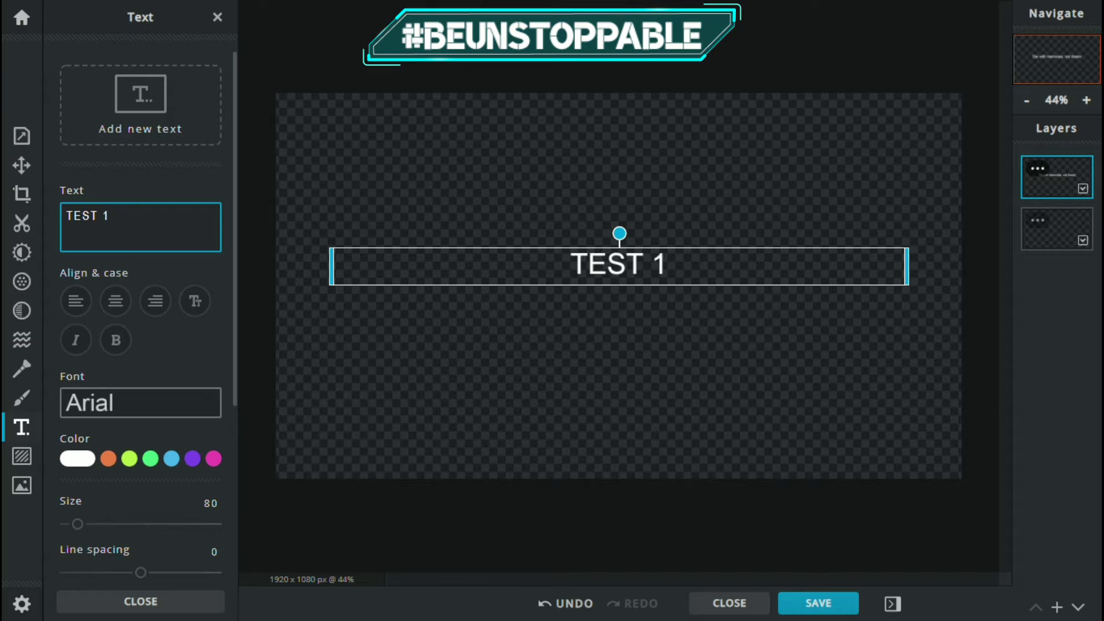
Browse the font list and change the TEST 1 text's font to Aberus.
{"action": "left_click", "coordinate": [140, 403]}
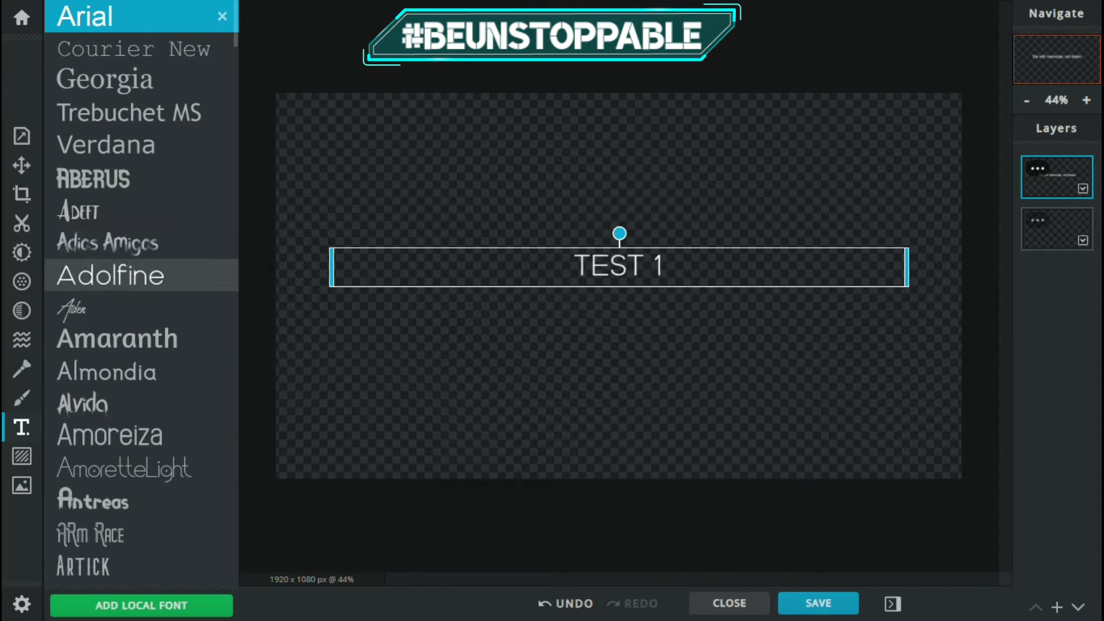
{"action": "scroll", "coordinate": [141, 345], "scroll_direction": "down", "scroll_amount": 15}
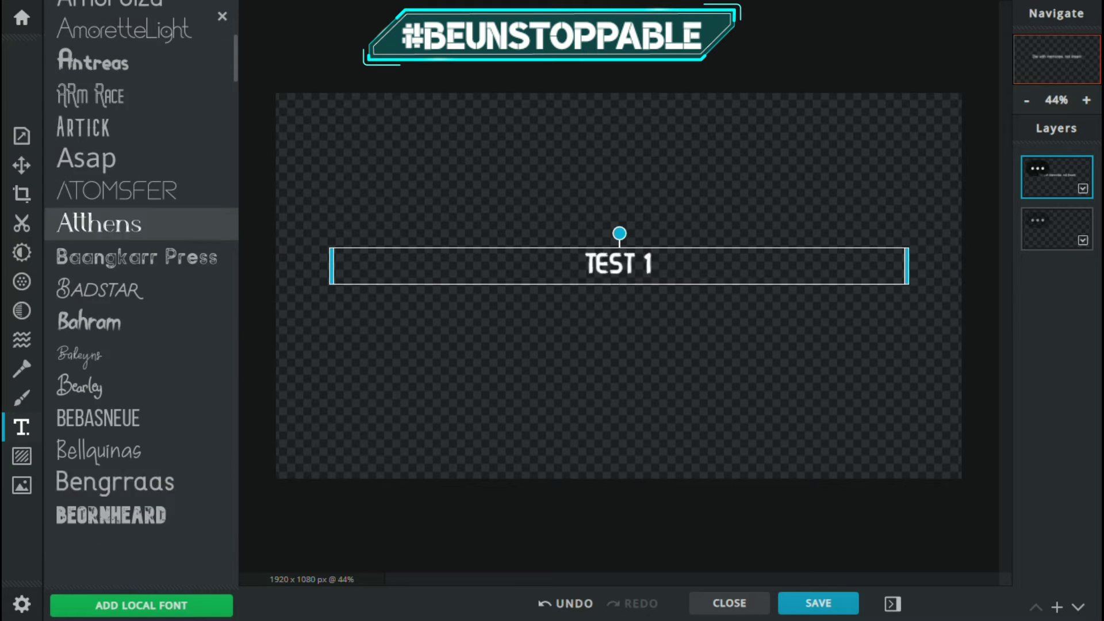
{"action": "scroll", "coordinate": [141, 337], "scroll_direction": "down", "scroll_amount": 10}
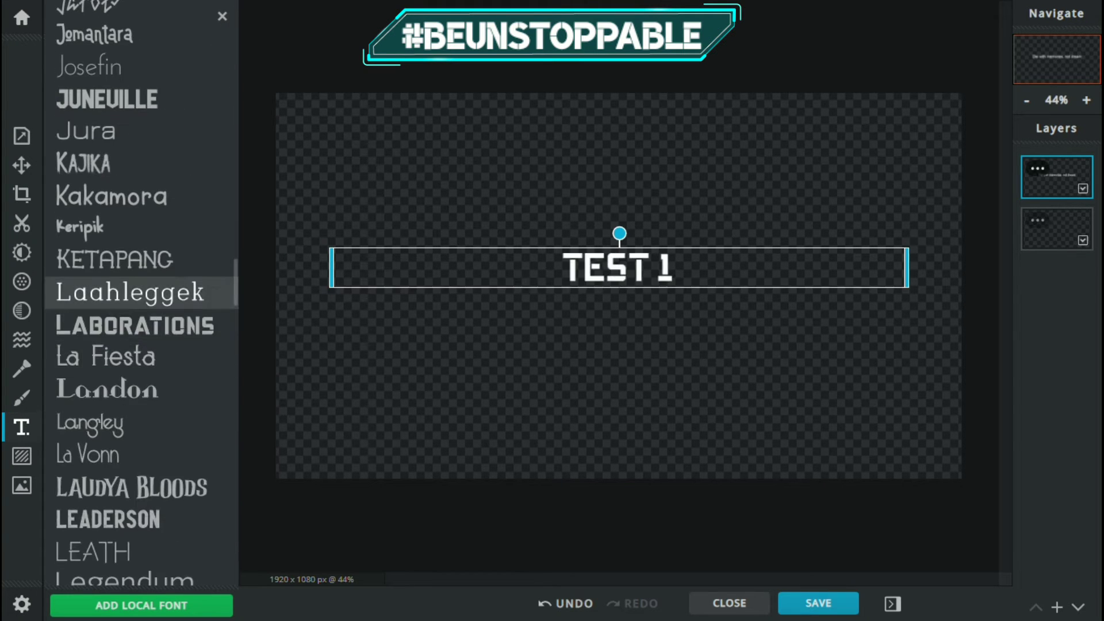
{"action": "scroll", "coordinate": [141, 337], "scroll_direction": "up", "scroll_amount": 20}
{"action": "left_click", "coordinate": [94, 111]}
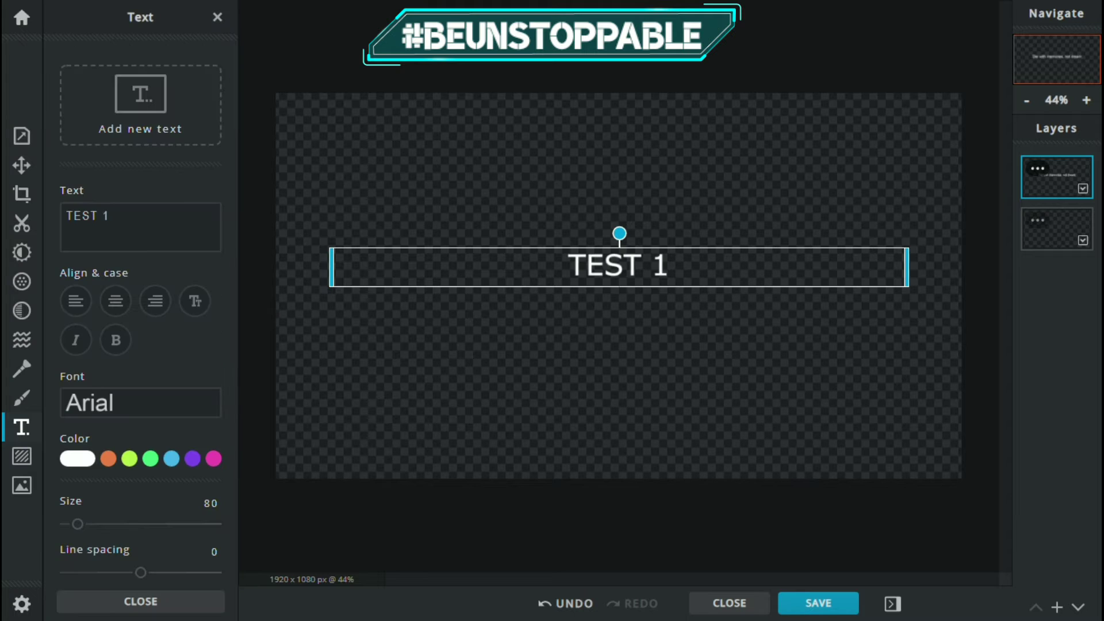
{"action": "scroll", "coordinate": [599, 264], "scroll_direction": "up", "scroll_amount": 1}
{"action": "scroll", "coordinate": [619, 286], "scroll_direction": "down", "scroll_amount": 1}
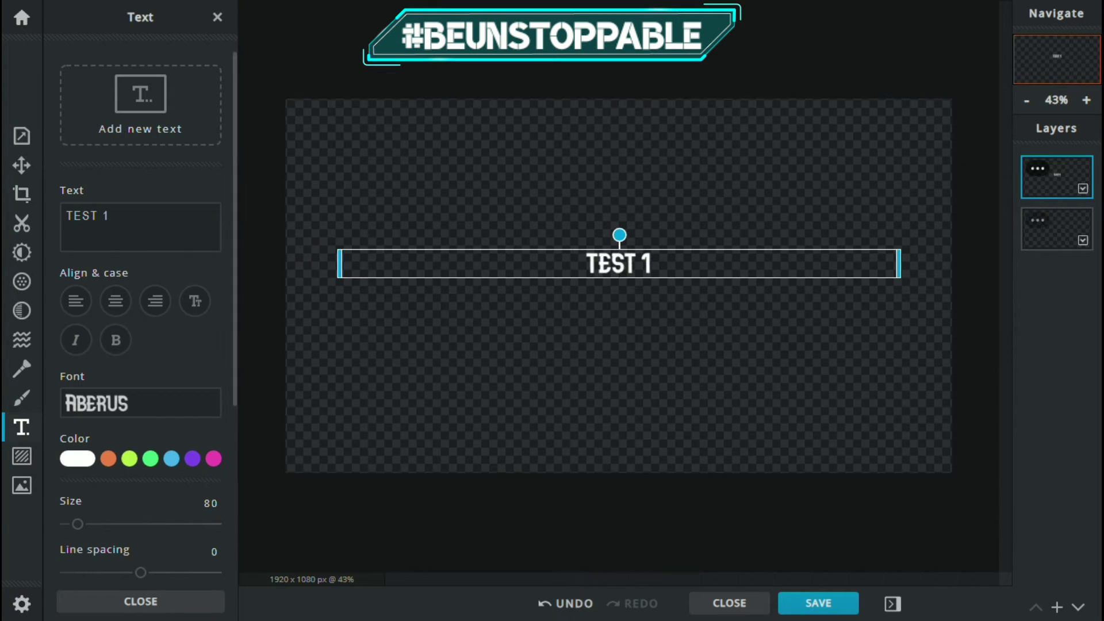
Set the TEST 1 text's size to 249 and its colour to red #CC0000.
{"action": "scroll", "coordinate": [141, 313], "scroll_direction": "down", "scroll_amount": 1}
{"action": "left_click_drag", "start_coordinate": [112, 444], "coordinate": [102, 445]}
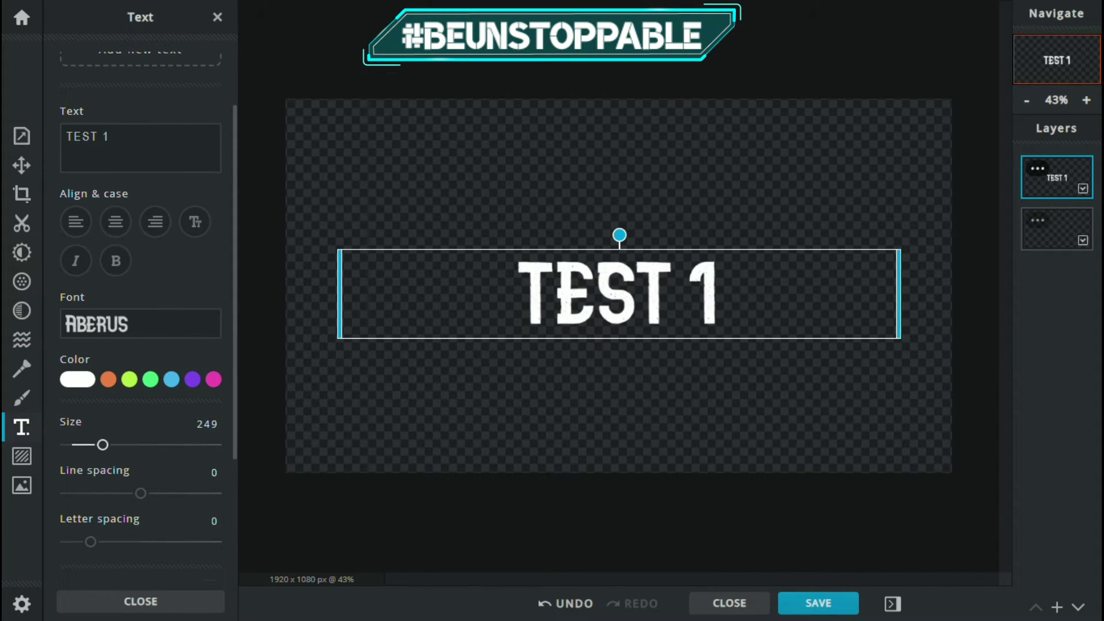
{"action": "left_click", "coordinate": [77, 379]}
{"action": "left_click", "coordinate": [222, 419]}
{"action": "scroll", "coordinate": [140, 314], "scroll_direction": "down", "scroll_amount": 4}
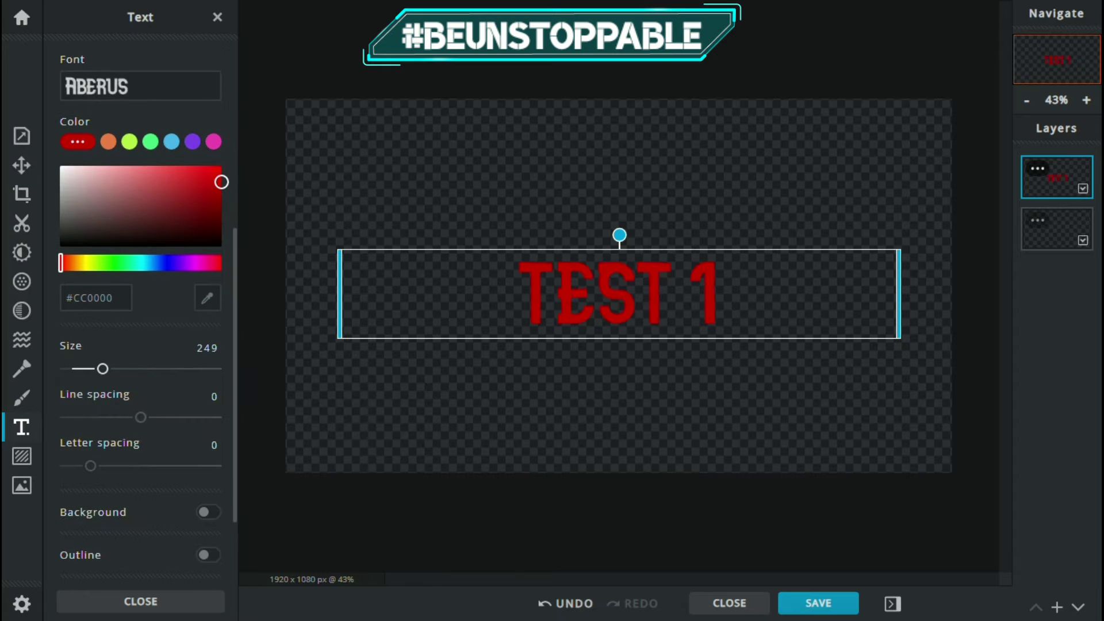
Set the text's letter spacing to 13 and line spacing to -3, and try its background option.
{"action": "mouse_move", "coordinate": [90, 466]}
{"action": "left_mouse_down"}
{"action": "mouse_move", "coordinate": [77, 466]}
{"action": "mouse_move", "coordinate": [170, 466]}
{"action": "mouse_move", "coordinate": [106, 466]}
{"action": "left_mouse_up"}
{"action": "scroll", "coordinate": [141, 345], "scroll_direction": "down", "scroll_amount": 2}
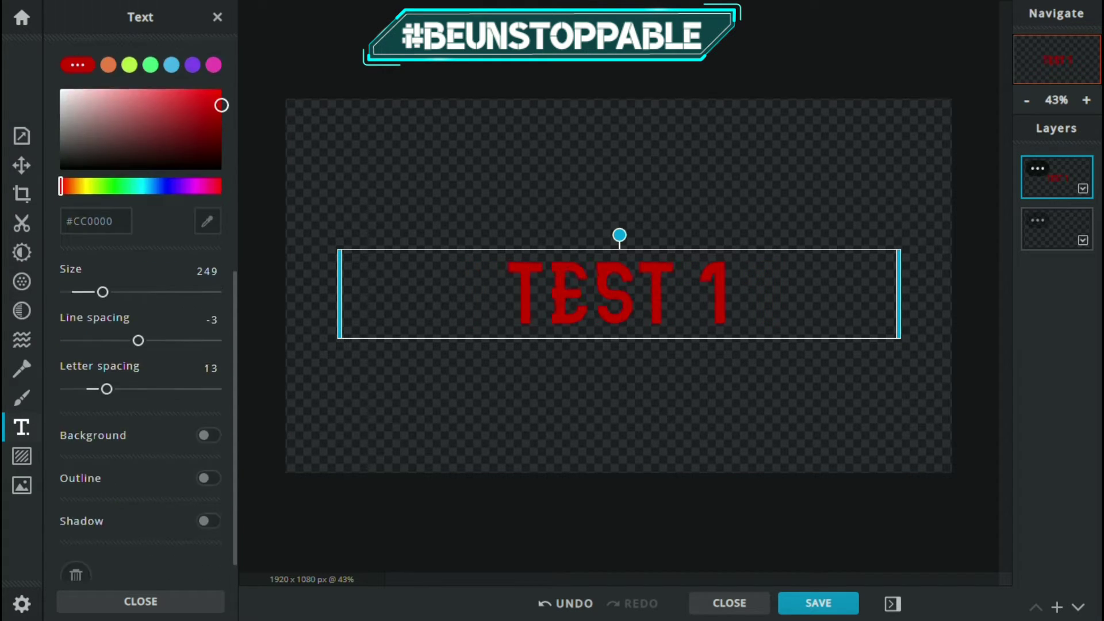
{"action": "left_click", "coordinate": [208, 432]}
{"action": "left_click", "coordinate": [209, 433]}
Add an outline to the TEST 1 text and colour it black #000000.
{"action": "left_click", "coordinate": [209, 476]}
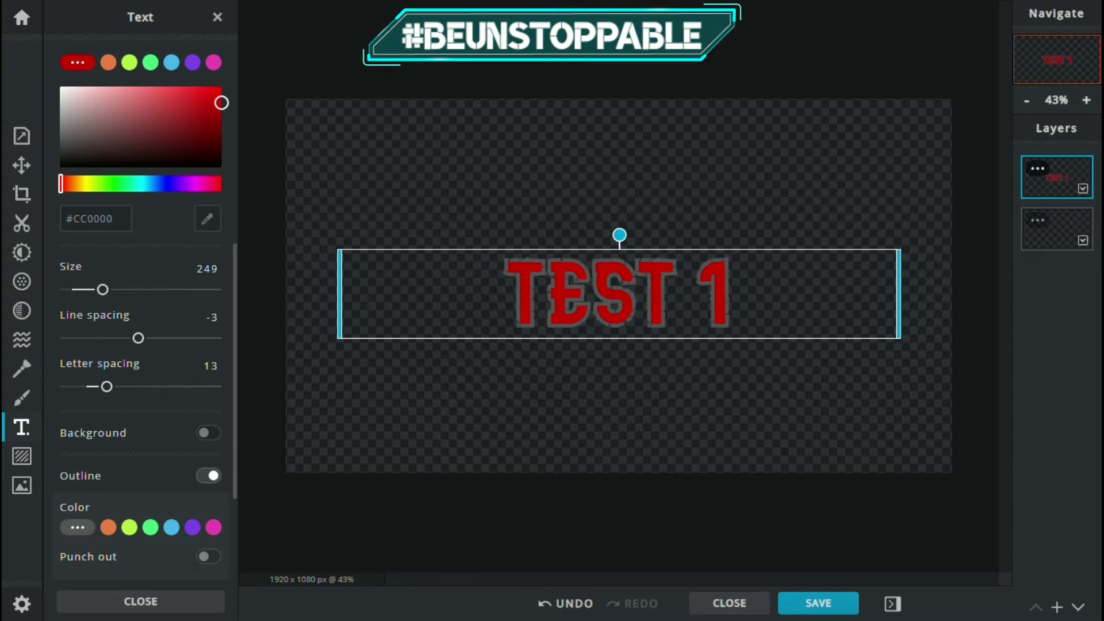
{"action": "left_click", "coordinate": [77, 527]}
{"action": "left_click_drag", "start_coordinate": [60, 449], "coordinate": [61, 474]}
{"action": "scroll", "coordinate": [141, 345], "scroll_direction": "down", "scroll_amount": 4}
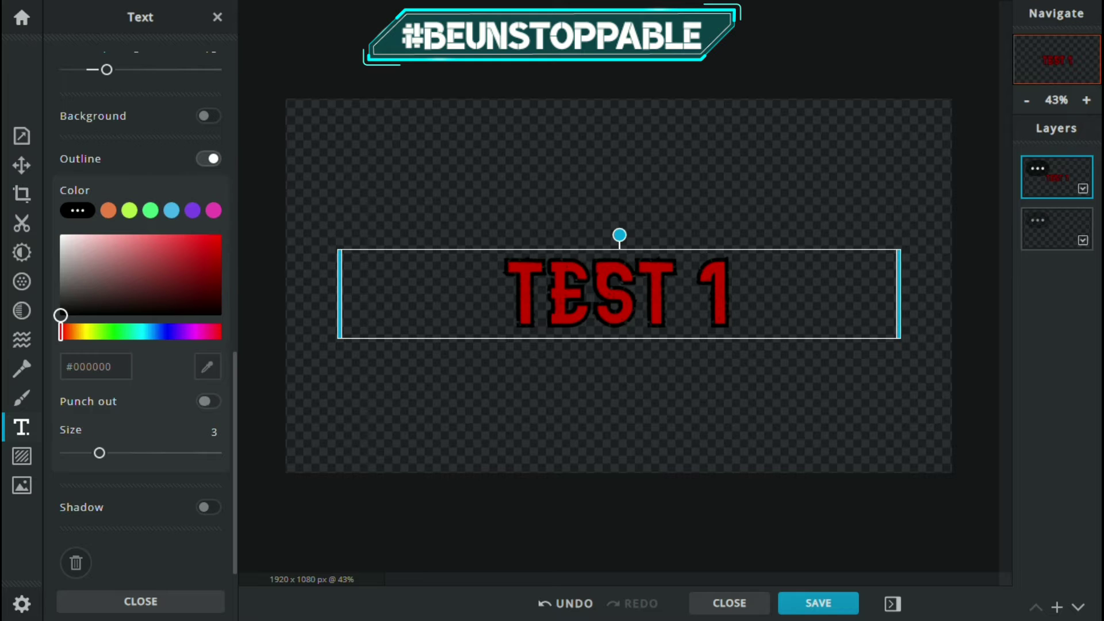
Try the outline's punch-out option on the TEST 1 text, inspect the hollow letters up close, and switch it back off.
{"action": "left_click", "coordinate": [208, 401]}
{"action": "scroll", "coordinate": [561, 297], "scroll_direction": "up", "scroll_amount": 4}
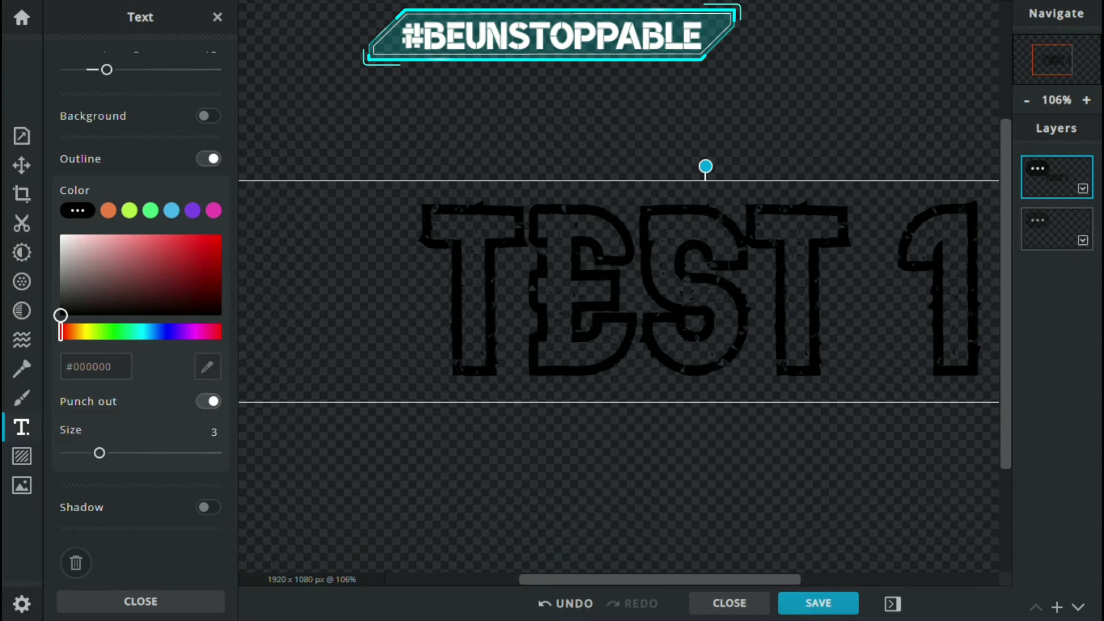
{"action": "scroll", "coordinate": [466, 302], "scroll_direction": "down", "scroll_amount": 4}
{"action": "left_click", "coordinate": [208, 401]}
{"action": "scroll", "coordinate": [208, 401], "scroll_direction": "down", "scroll_amount": 1}
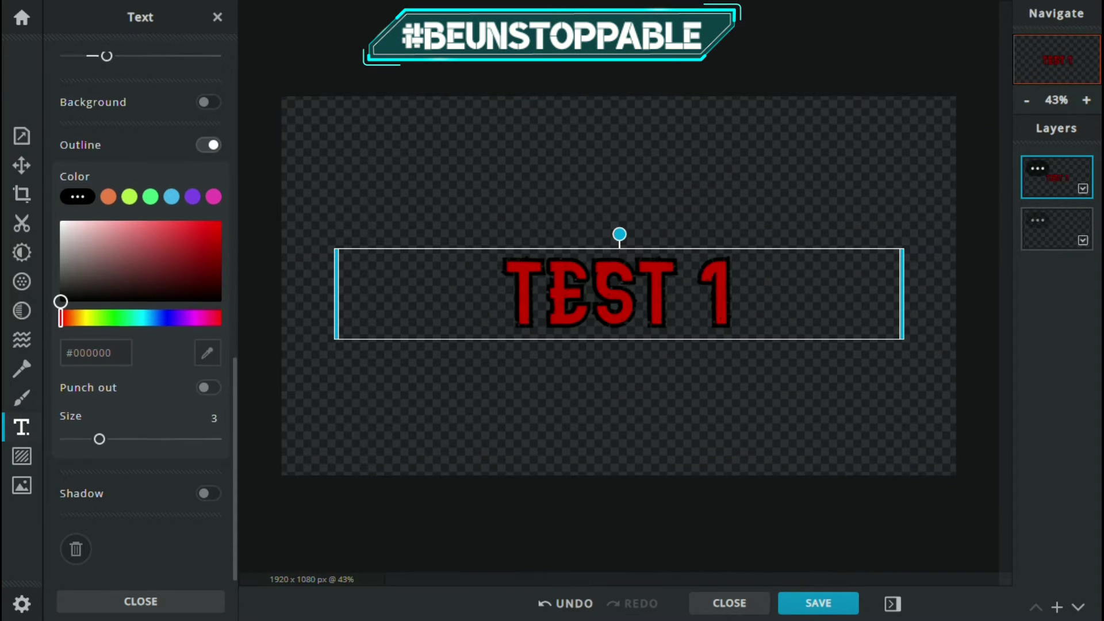
Add a shadow to the TEST 1 text with blur 0 and the near-white colour #FFF4F4.
{"action": "left_click", "coordinate": [208, 493]}
{"action": "scroll", "coordinate": [208, 492], "scroll_direction": "down", "scroll_amount": 1}
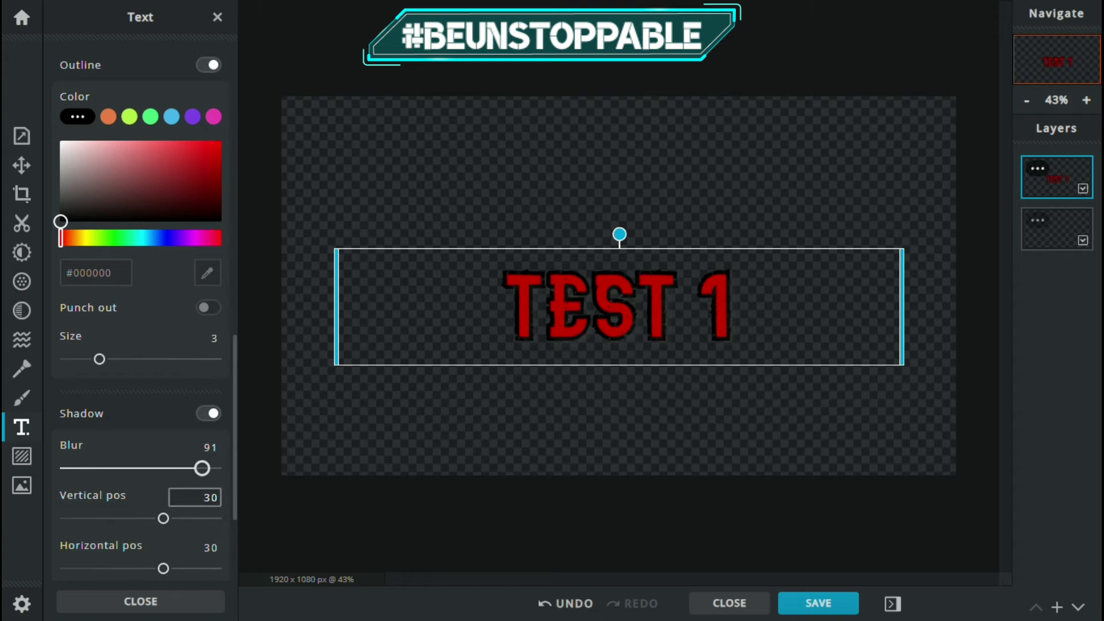
{"action": "left_click_drag", "start_coordinate": [202, 469], "coordinate": [66, 468]}
{"action": "scroll", "coordinate": [140, 345], "scroll_direction": "down", "scroll_amount": 2}
{"action": "left_click", "coordinate": [77, 498]}
{"action": "scroll", "coordinate": [77, 498], "scroll_direction": "down", "scroll_amount": 1}
{"action": "left_click", "coordinate": [67, 444]}
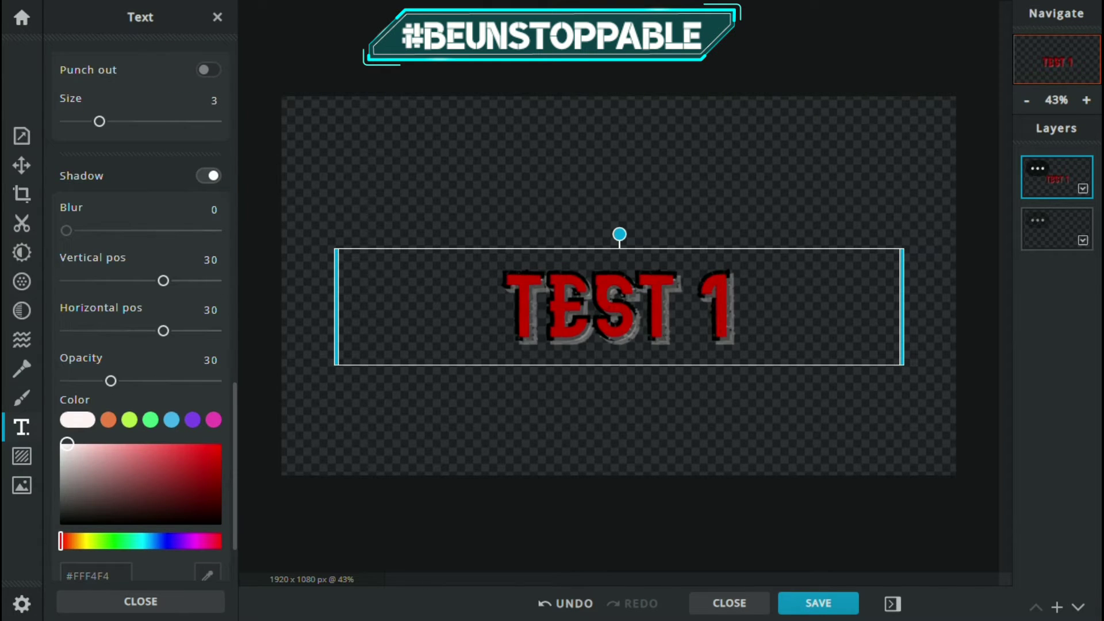
Set the shadow's opacity to 52, slightly increase its horizontal and vertical offsets, and deselect the text.
{"action": "left_click_drag", "start_coordinate": [111, 380], "coordinate": [143, 381]}
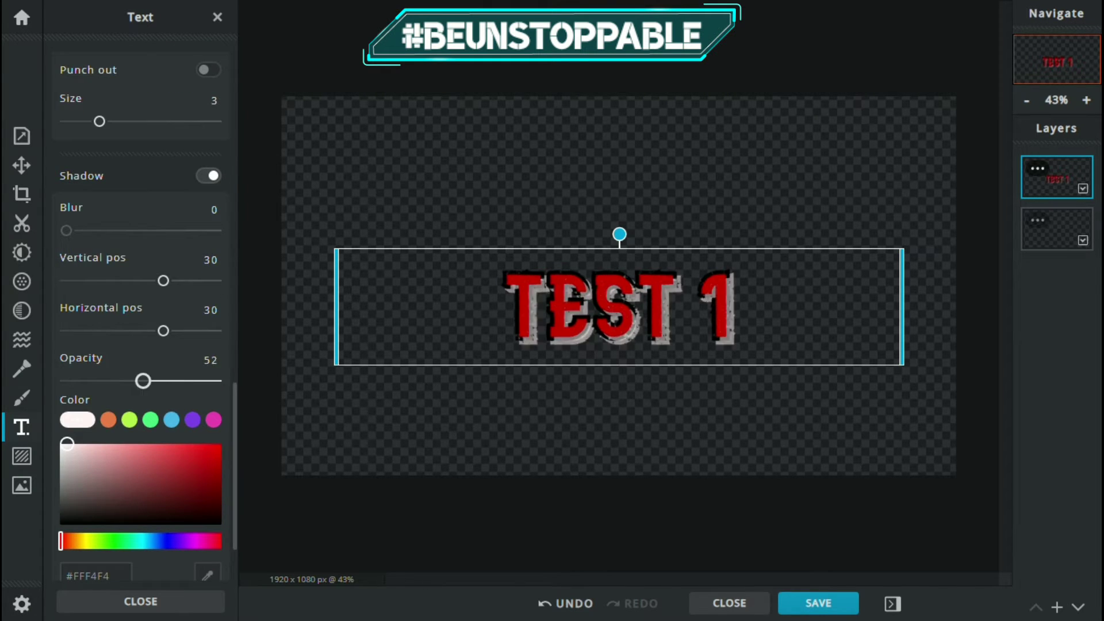
{"action": "mouse_move", "coordinate": [163, 331]}
{"action": "left_mouse_down"}
{"action": "mouse_move", "coordinate": [66, 331]}
{"action": "mouse_move", "coordinate": [188, 331]}
{"action": "mouse_move", "coordinate": [177, 331]}
{"action": "left_mouse_up"}
{"action": "left_click_drag", "start_coordinate": [163, 281], "coordinate": [180, 281]}
{"action": "key", "text": "Escape"}
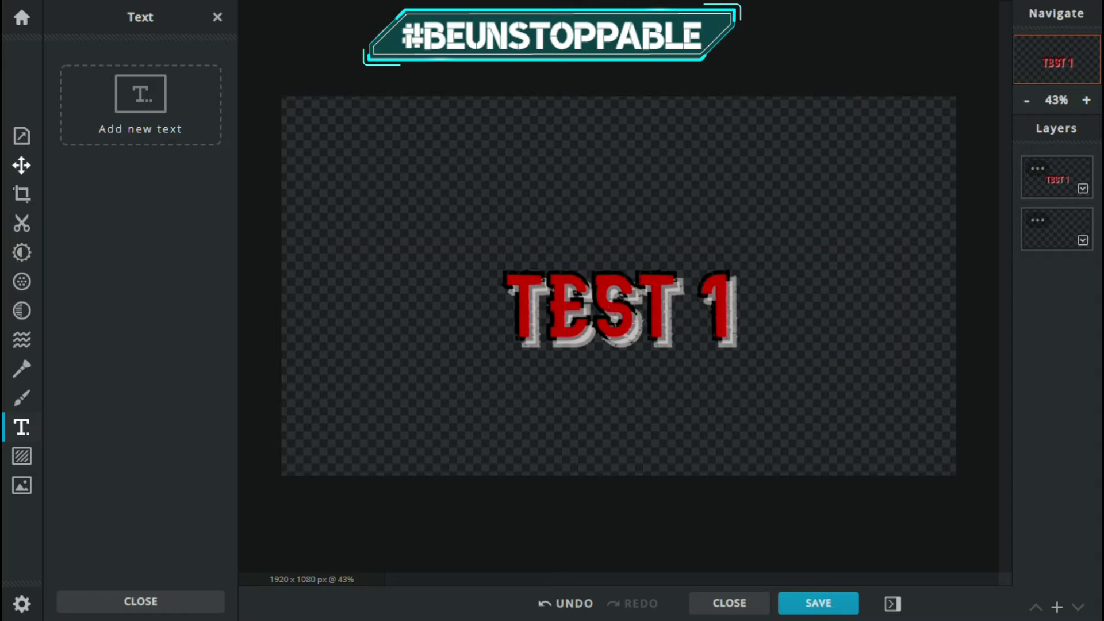
Try moving the text to top 374, left 273 and rotating it in quarter turns until it is upright again.
{"action": "left_click", "coordinate": [21, 165]}
{"action": "left_click_drag", "start_coordinate": [618, 307], "coordinate": [672, 276]}
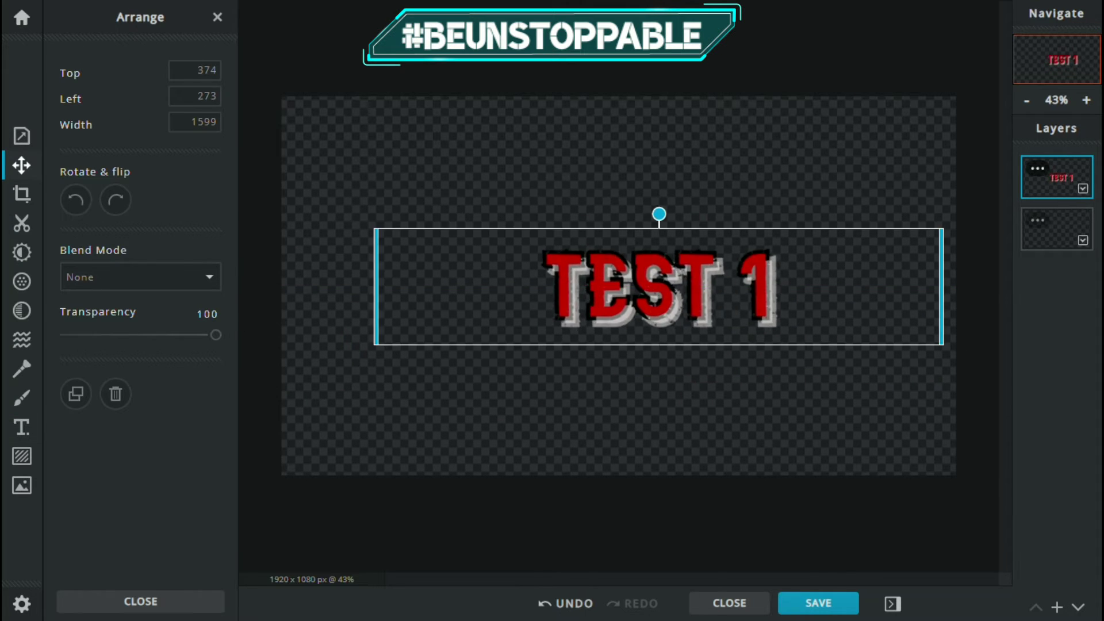
{"action": "left_click", "coordinate": [116, 200]}
{"action": "left_click", "coordinate": [76, 200]}
{"action": "left_click", "coordinate": [76, 200]}
{"action": "left_click", "coordinate": [76, 200]}
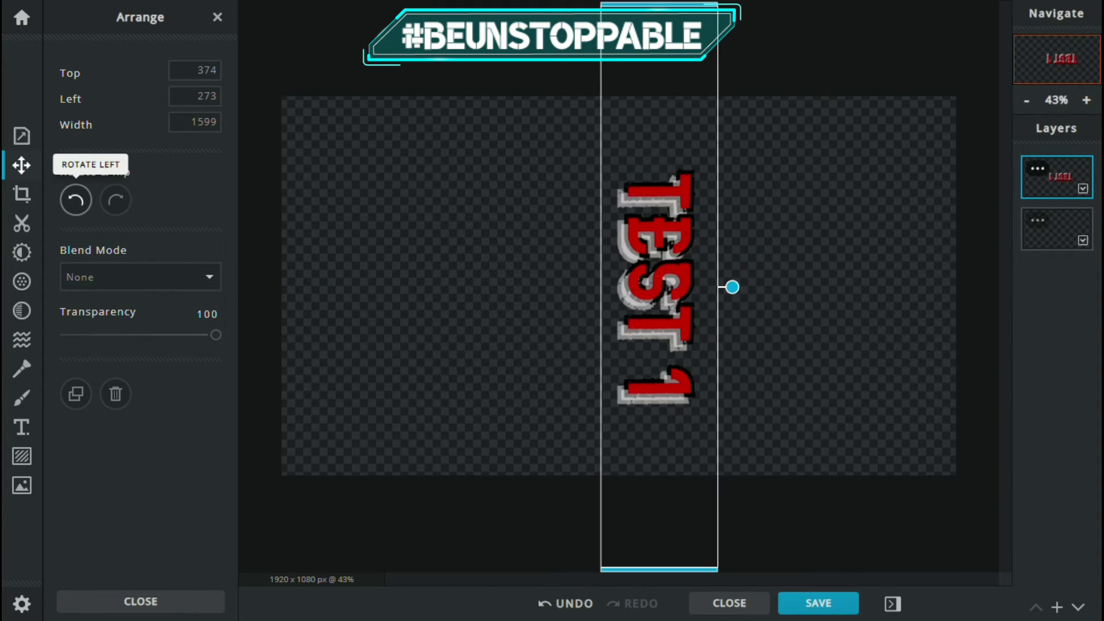
{"action": "left_click", "coordinate": [76, 200]}
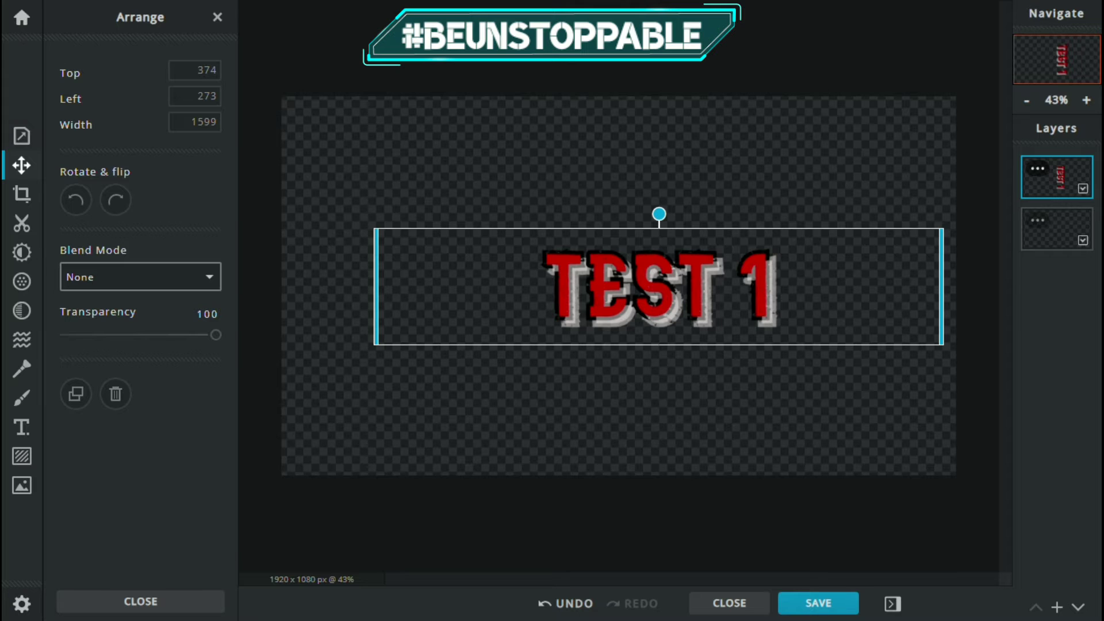
Reposition the text near the canvas centre at top 374, left 161, and open the Crop tool.
{"action": "left_click_drag", "start_coordinate": [659, 286], "coordinate": [563, 274]}
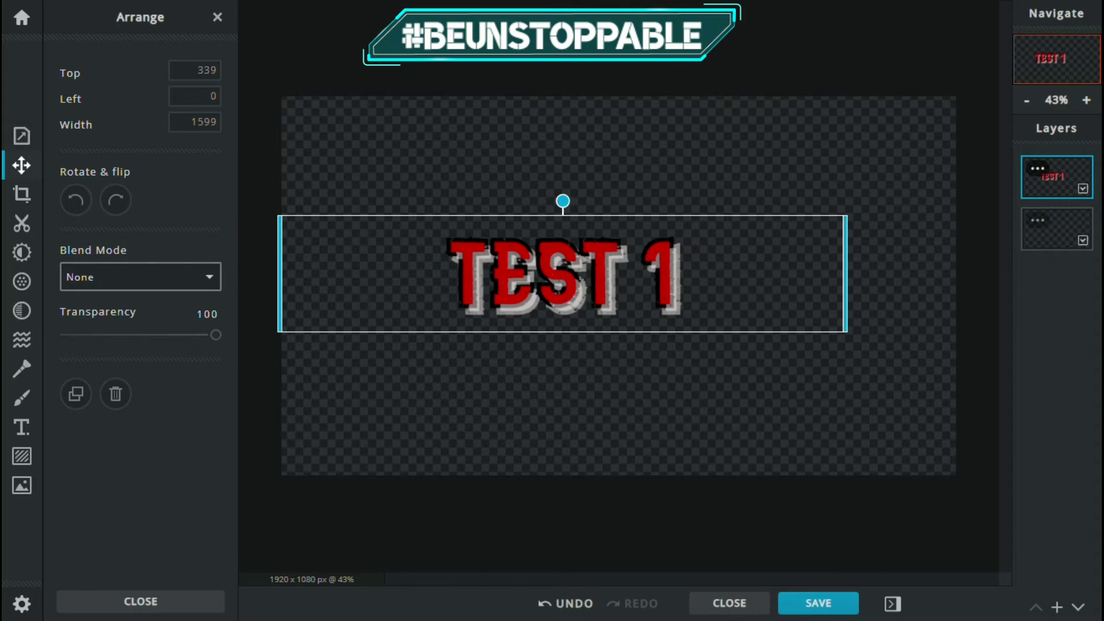
{"action": "left_click_drag", "start_coordinate": [563, 273], "coordinate": [620, 286]}
{"action": "left_click", "coordinate": [22, 194]}
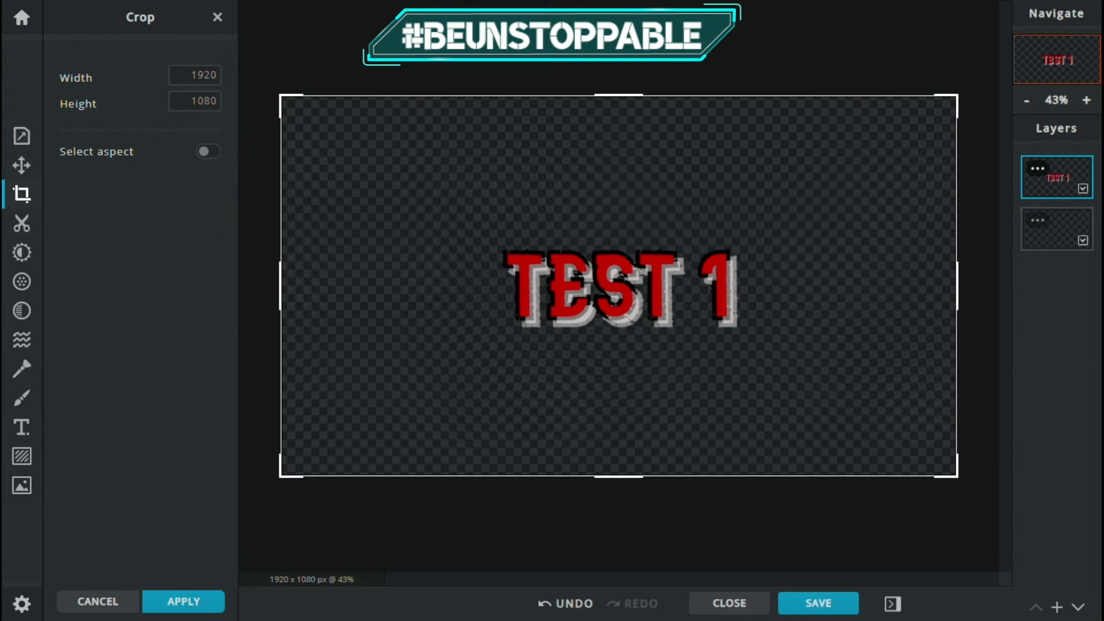
Add the stock mountain photo titled "sunrise" to the canvas as a new image layer.
{"action": "left_click", "coordinate": [22, 486]}
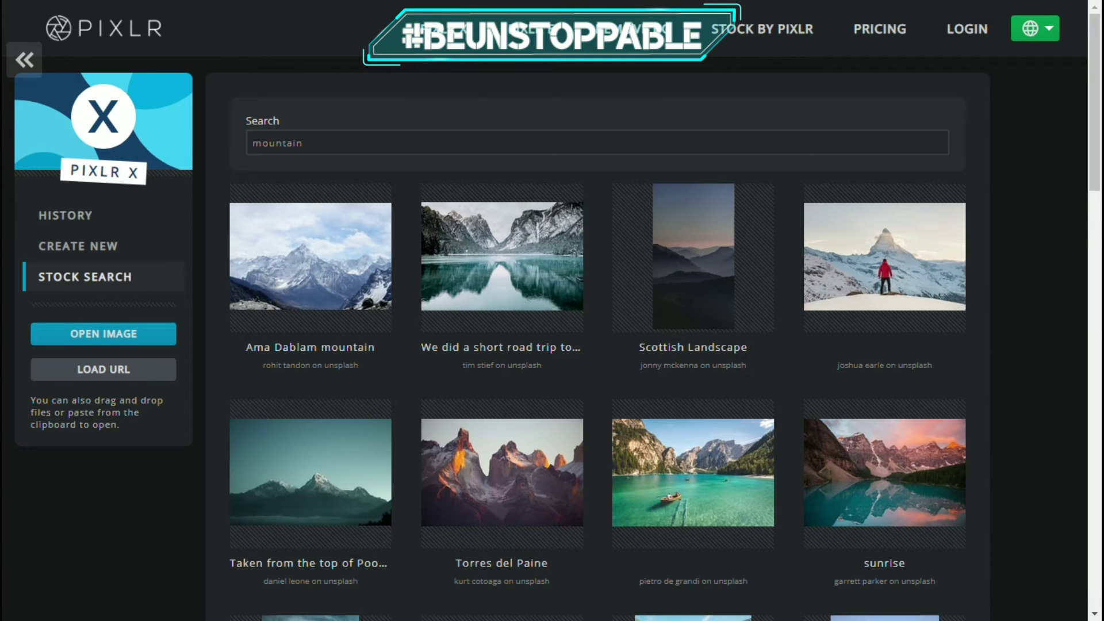
{"action": "scroll", "coordinate": [599, 345], "scroll_direction": "down", "scroll_amount": 5}
{"action": "scroll", "coordinate": [598, 346], "scroll_direction": "up", "scroll_amount": 2}
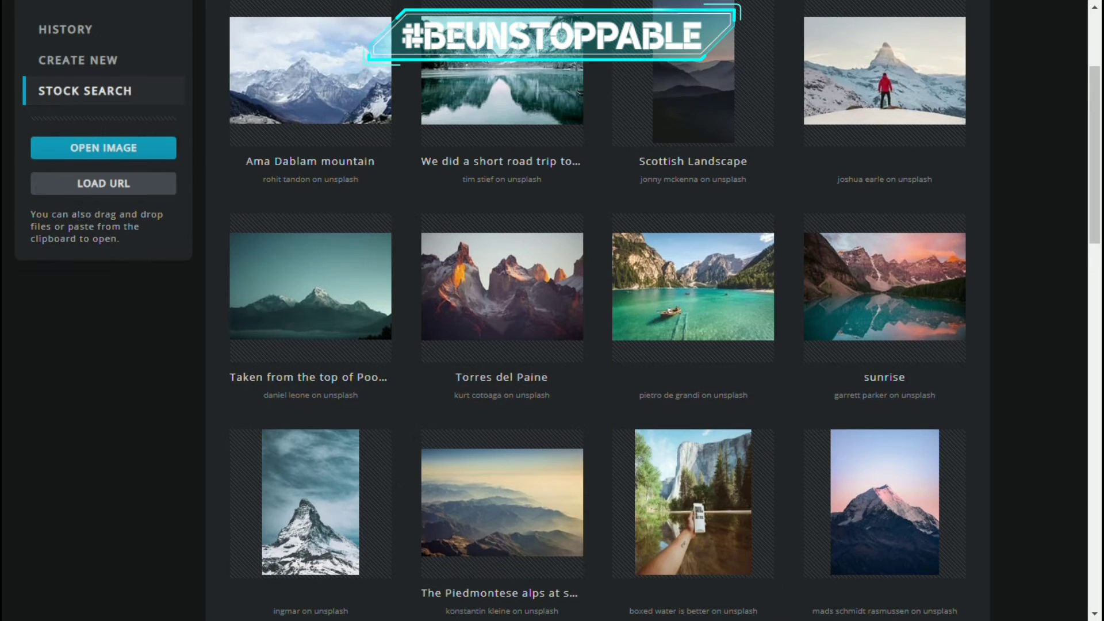
{"action": "left_click", "coordinate": [885, 287]}
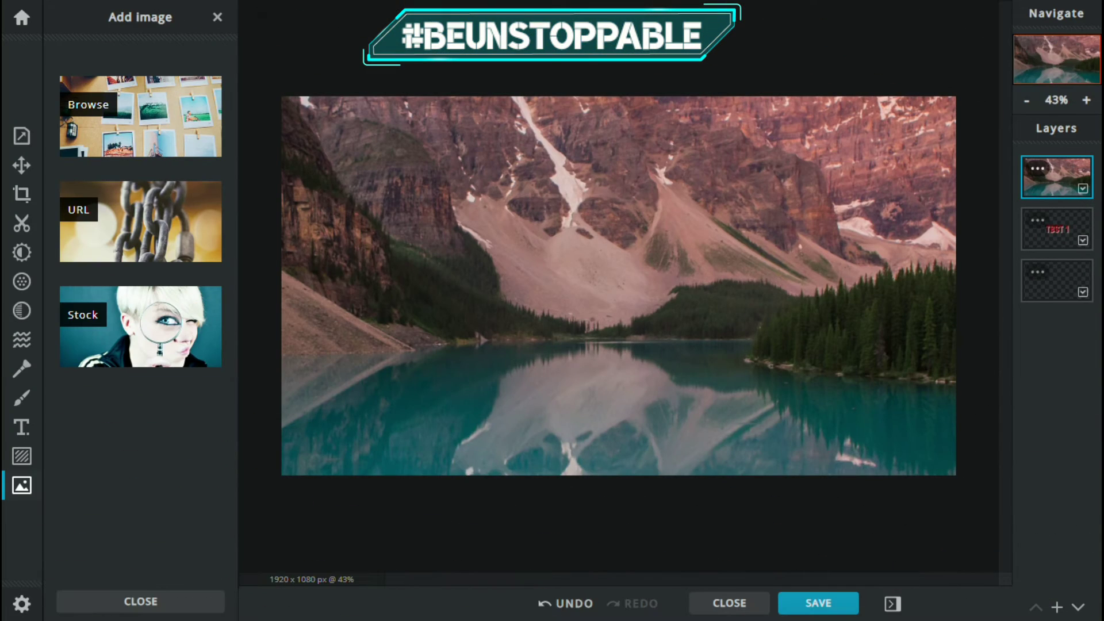
Move the mountain photo layer below the TEST 1 text layer and select the text.
{"action": "left_click_drag", "start_coordinate": [1057, 177], "coordinate": [1057, 235]}
{"action": "left_click", "coordinate": [619, 286]}
{"action": "mouse_move", "coordinate": [619, 286]}
{"action": "left_mouse_down"}
{"action": "mouse_move", "coordinate": [633, 292]}
{"action": "mouse_move", "coordinate": [618, 286]}
{"action": "mouse_move", "coordinate": [624, 190]}
{"action": "mouse_move", "coordinate": [611, 178]}
{"action": "mouse_move", "coordinate": [625, 293]}
{"action": "mouse_move", "coordinate": [617, 288]}
{"action": "left_mouse_up"}
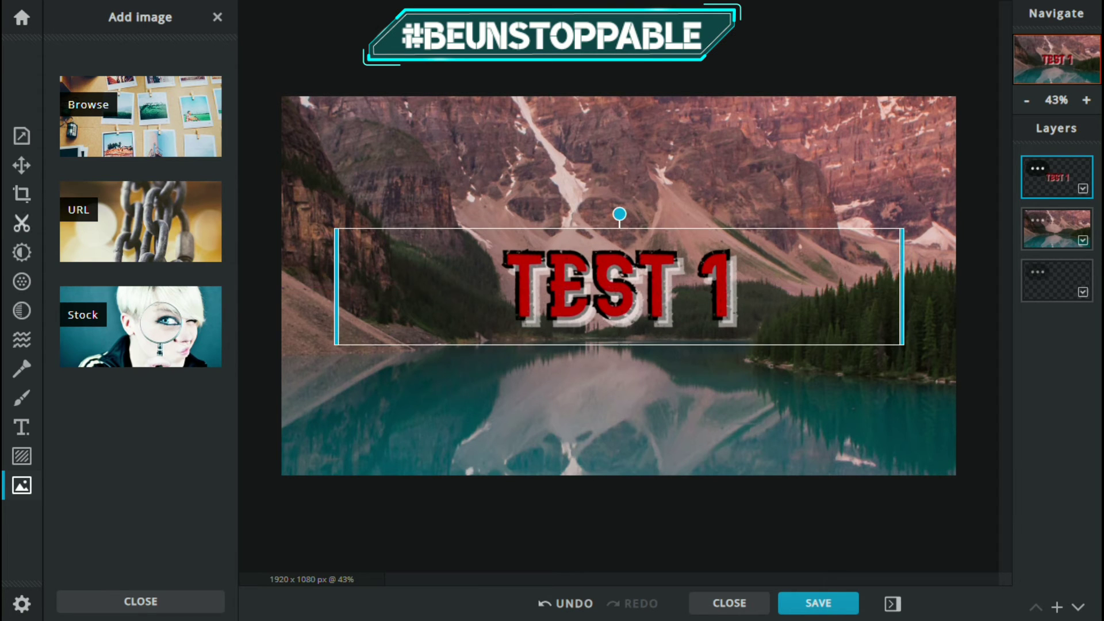
Try cropping the canvas to 1266 × 382 px around the TEST 1 text, and undo the crop.
{"action": "left_click", "coordinate": [22, 193]}
{"action": "left_click_drag", "start_coordinate": [282, 97], "coordinate": [396, 226]}
{"action": "left_click_drag", "start_coordinate": [957, 476], "coordinate": [843, 362]}
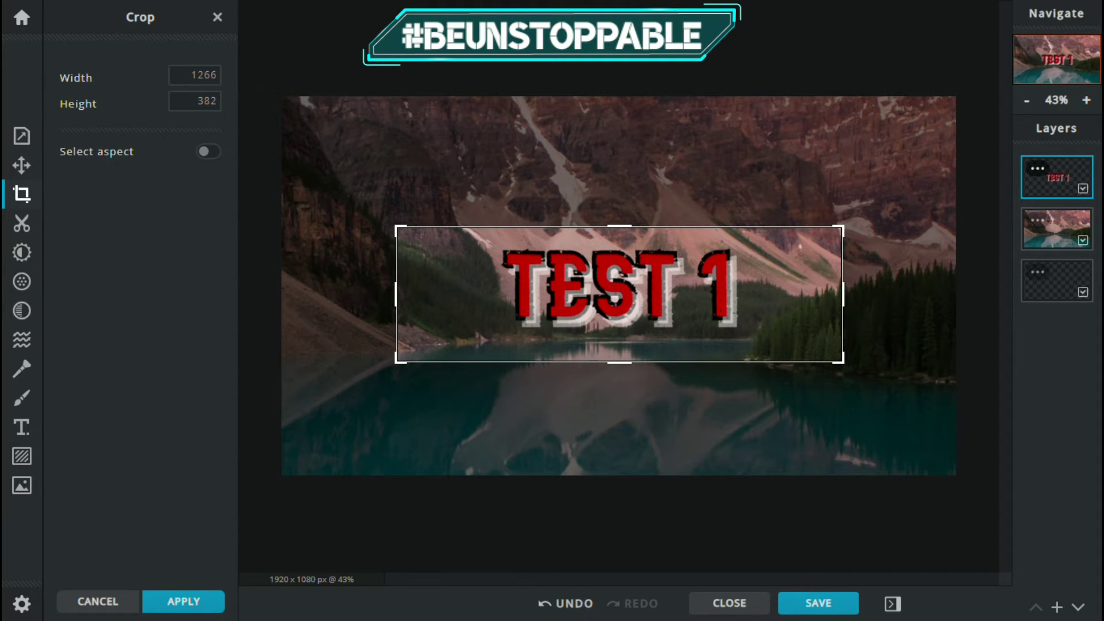
{"action": "left_click", "coordinate": [21, 223]}
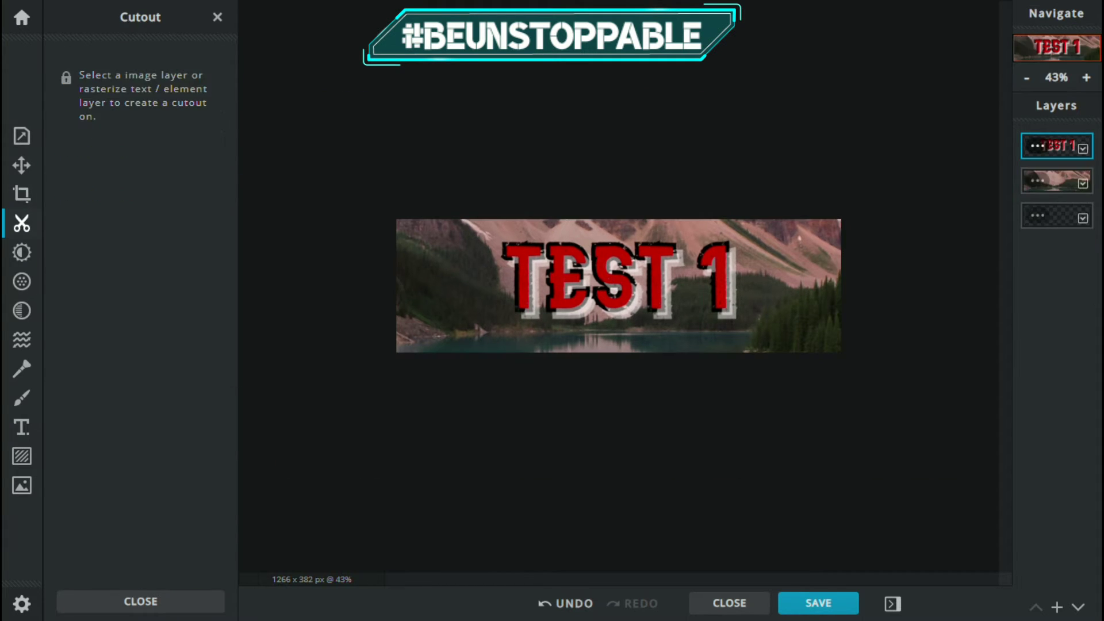
{"action": "left_click", "coordinate": [577, 603]}
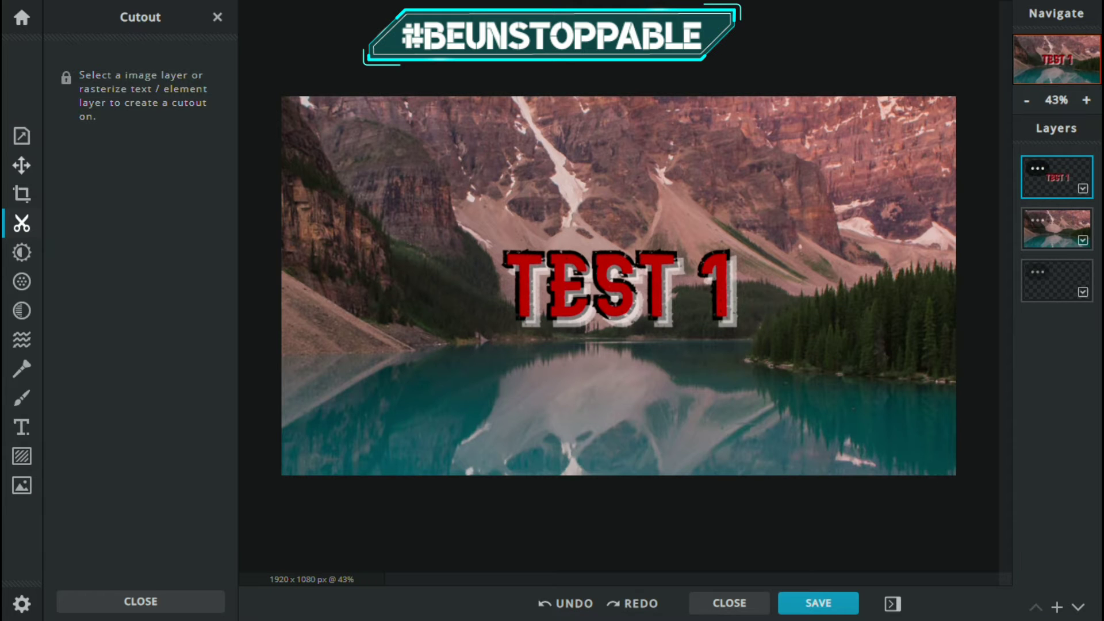
Try the Screen and Multiply blend modes on the TEST 1 text and set it to Darken.
{"action": "left_click", "coordinate": [21, 165]}
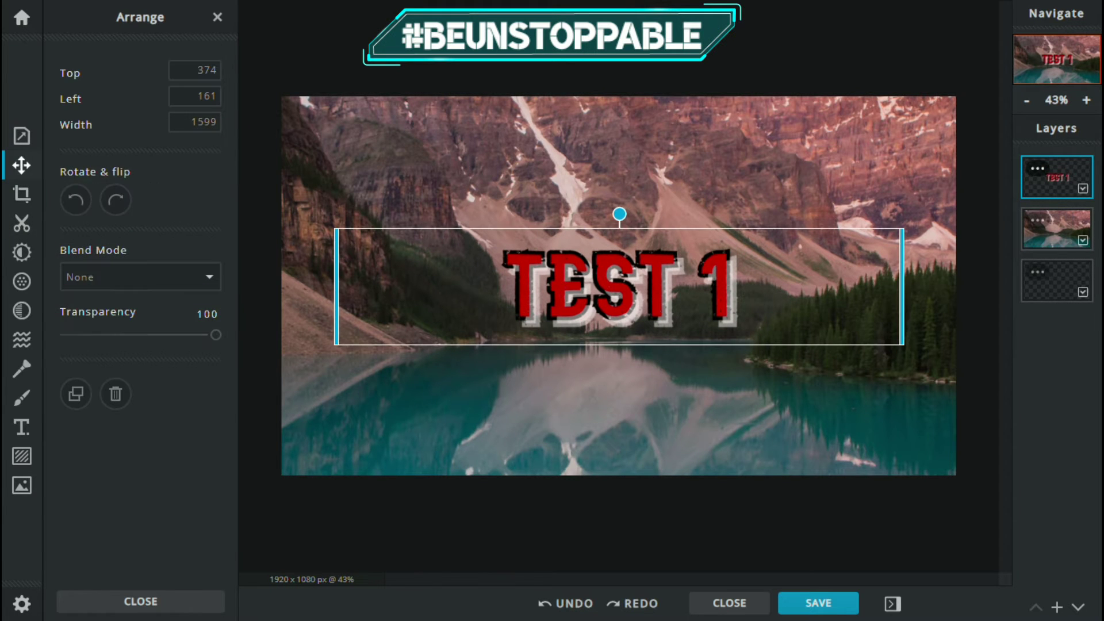
{"action": "key", "text": "Down"}
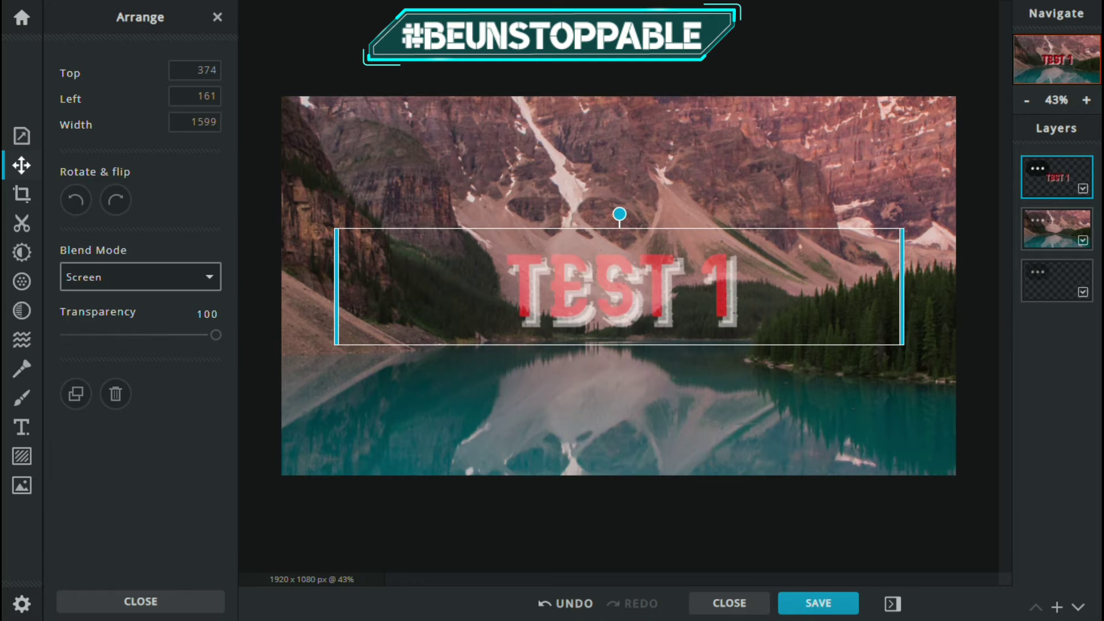
{"action": "key", "text": "Down"}
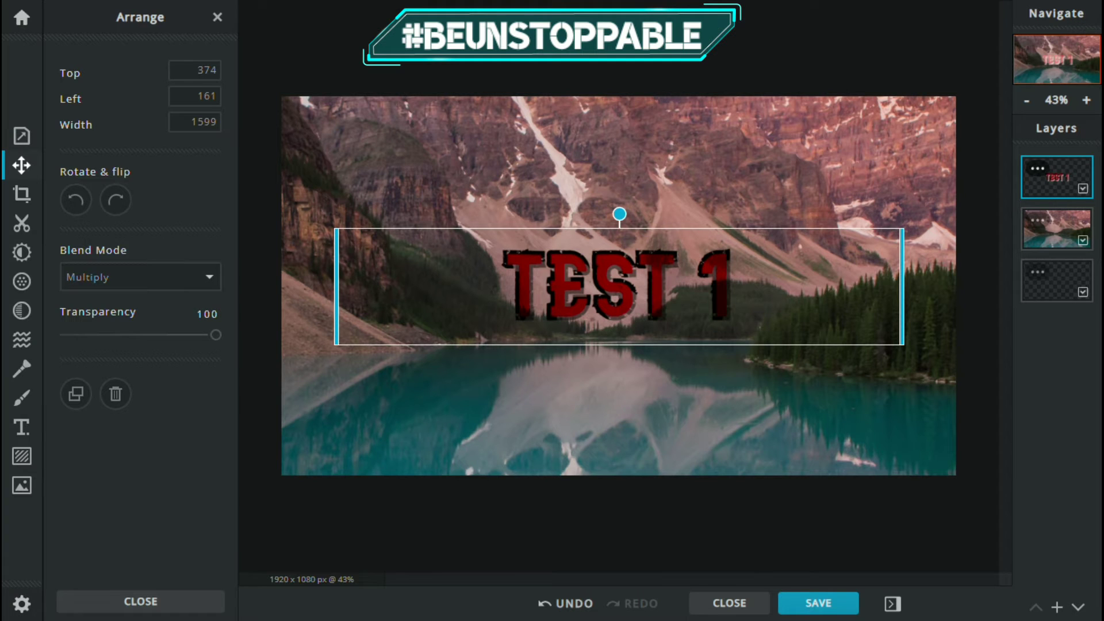
{"action": "key", "text": "Down"}
{"action": "key", "text": "Down"}
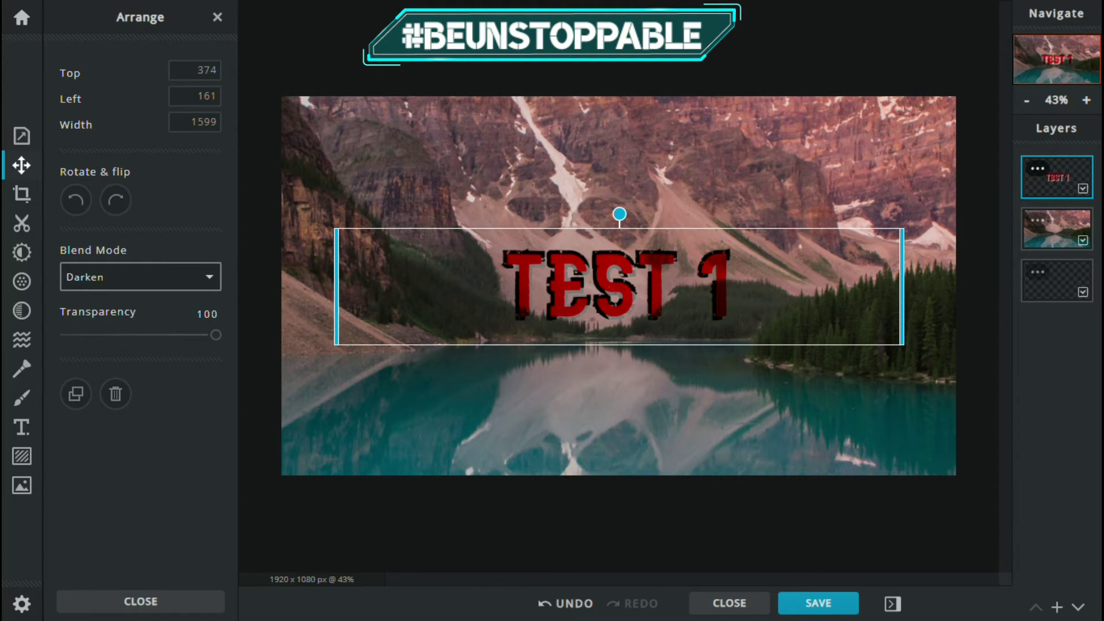
Set the TEST 1 text's blend mode to Color-burn and move the text up near the photo's upper edge.
{"action": "key", "text": "Down"}
{"action": "key", "text": "Down"}
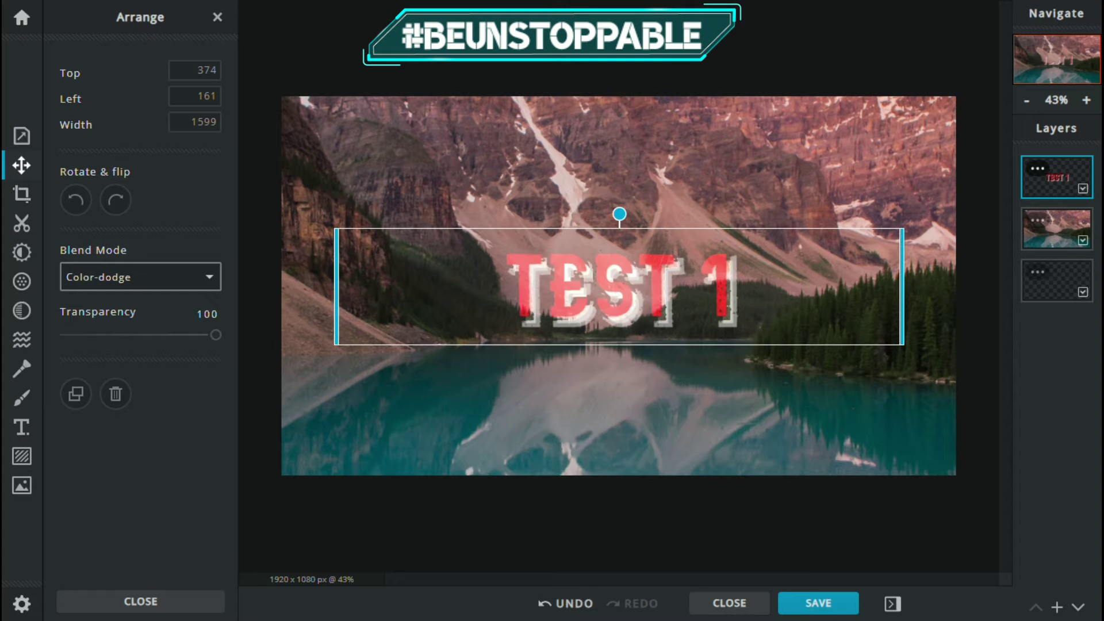
{"action": "key", "text": "Down"}
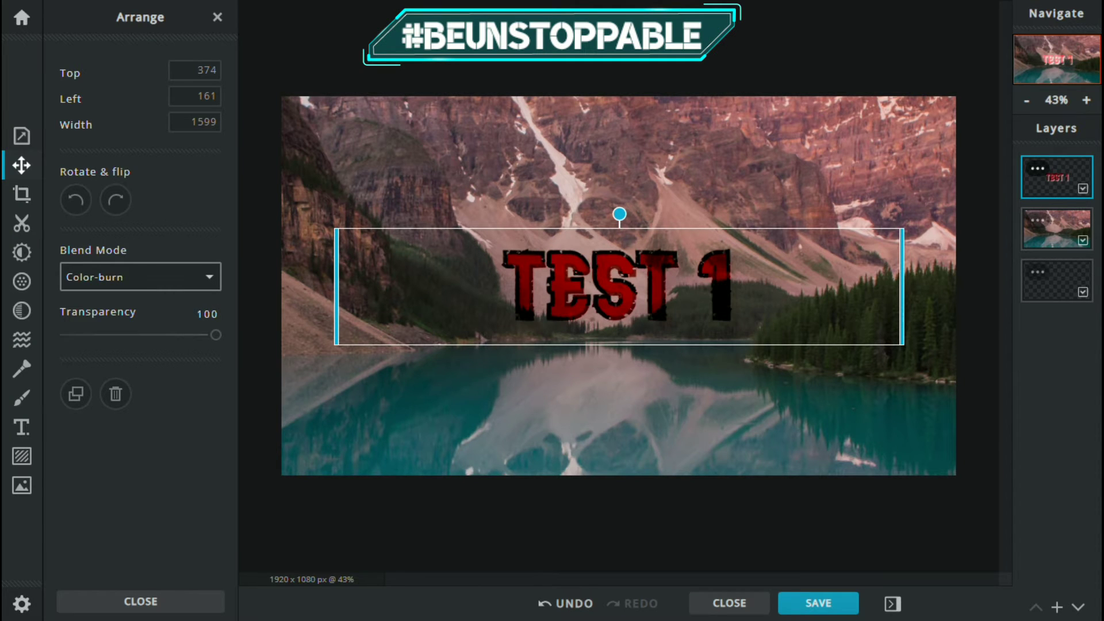
{"action": "left_click_drag", "start_coordinate": [618, 286], "coordinate": [619, 156]}
Select the mountain photo and try raising its vibrance in the color adjustments.
{"action": "left_click", "coordinate": [615, 259]}
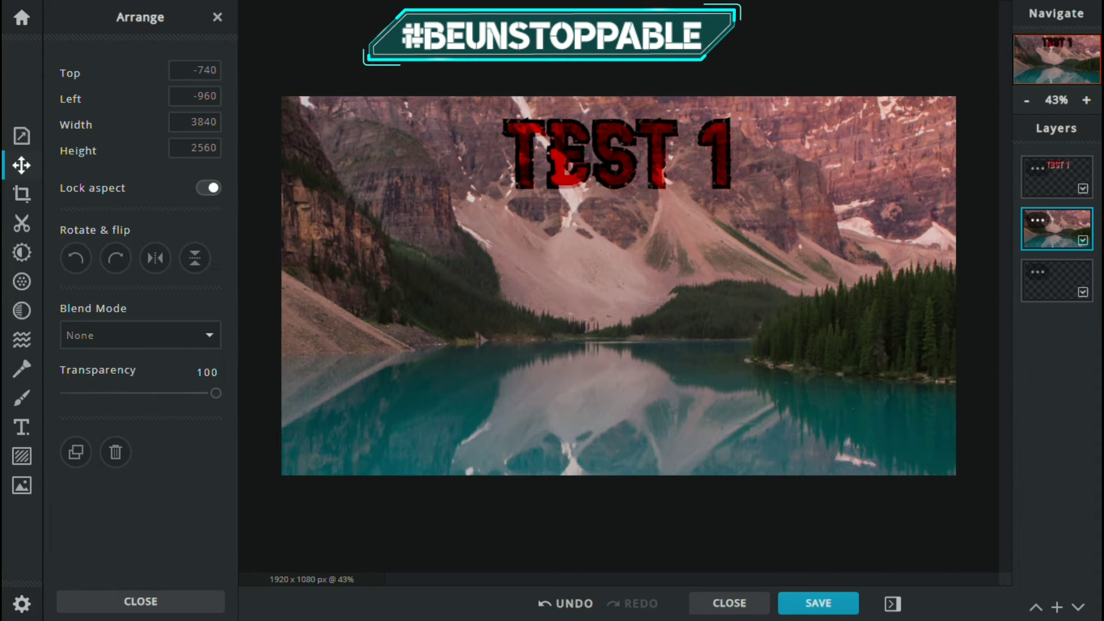
{"action": "left_click", "coordinate": [22, 252]}
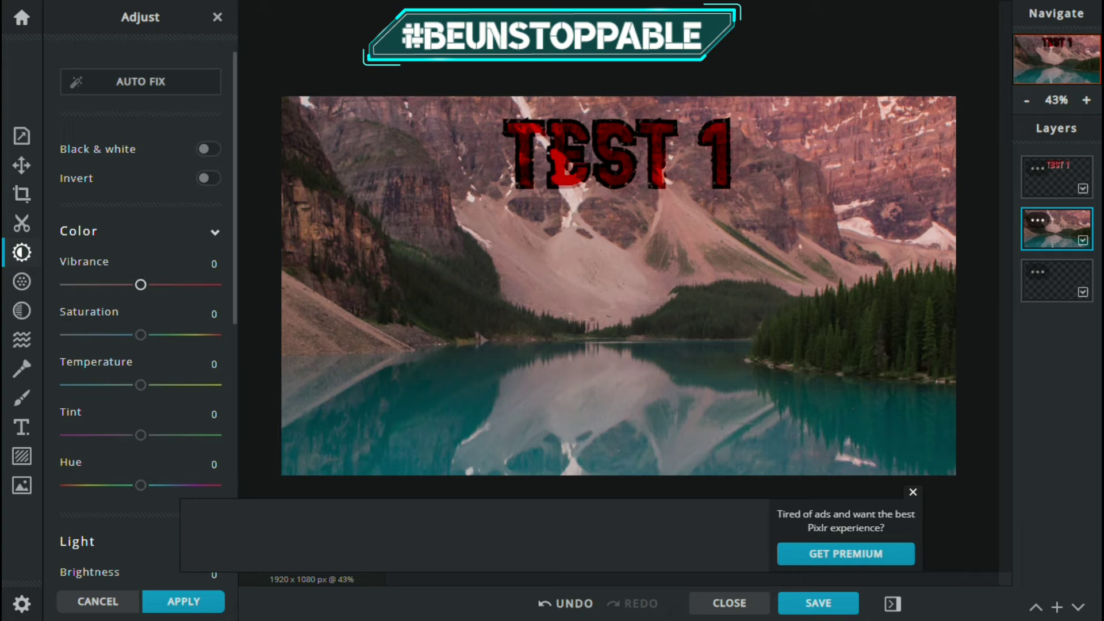
{"action": "left_click_drag", "start_coordinate": [140, 285], "coordinate": [169, 285]}
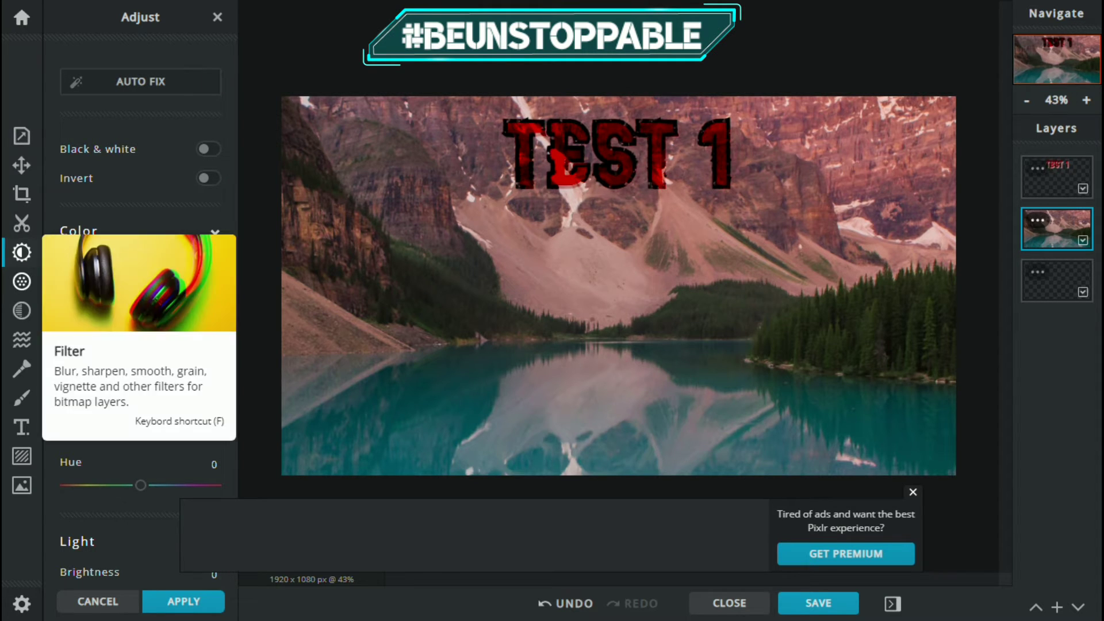
Try a vignette filter of 100 on the mountain photo, and bring it back down to 1.
{"action": "left_click", "coordinate": [22, 281]}
{"action": "scroll", "coordinate": [141, 311], "scroll_direction": "down", "scroll_amount": 4}
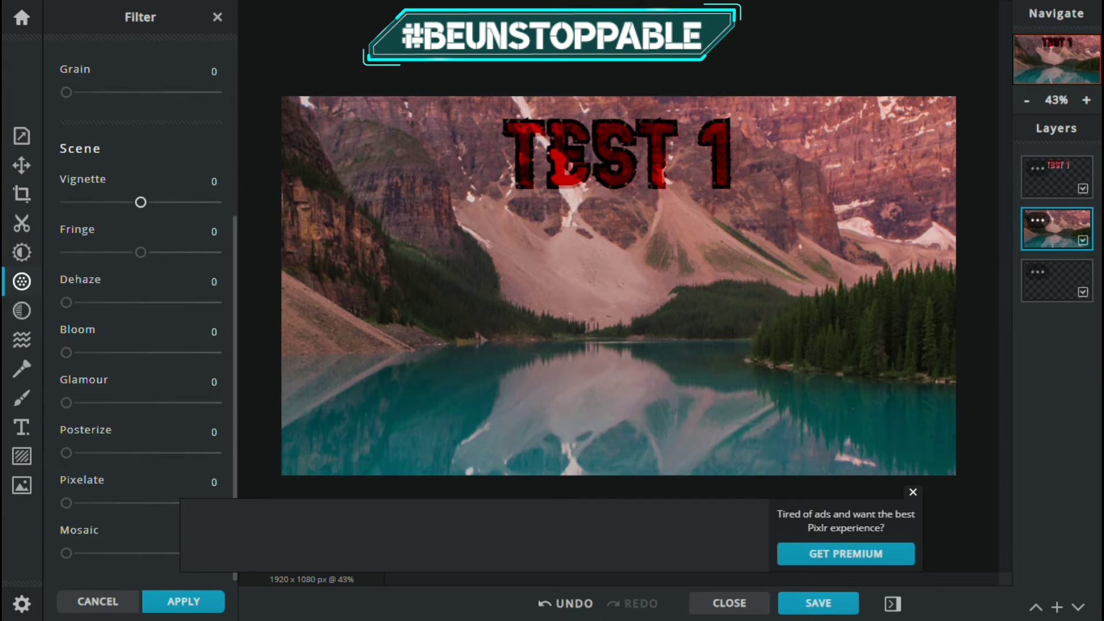
{"action": "left_click_drag", "start_coordinate": [141, 202], "coordinate": [216, 202]}
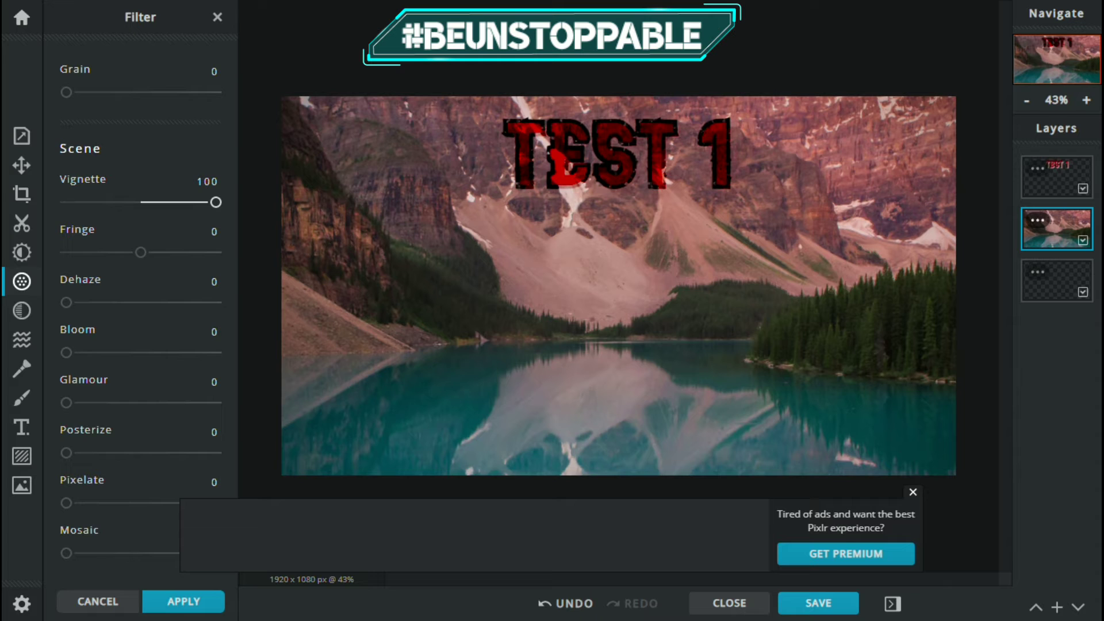
{"action": "left_click_drag", "start_coordinate": [216, 202], "coordinate": [141, 202]}
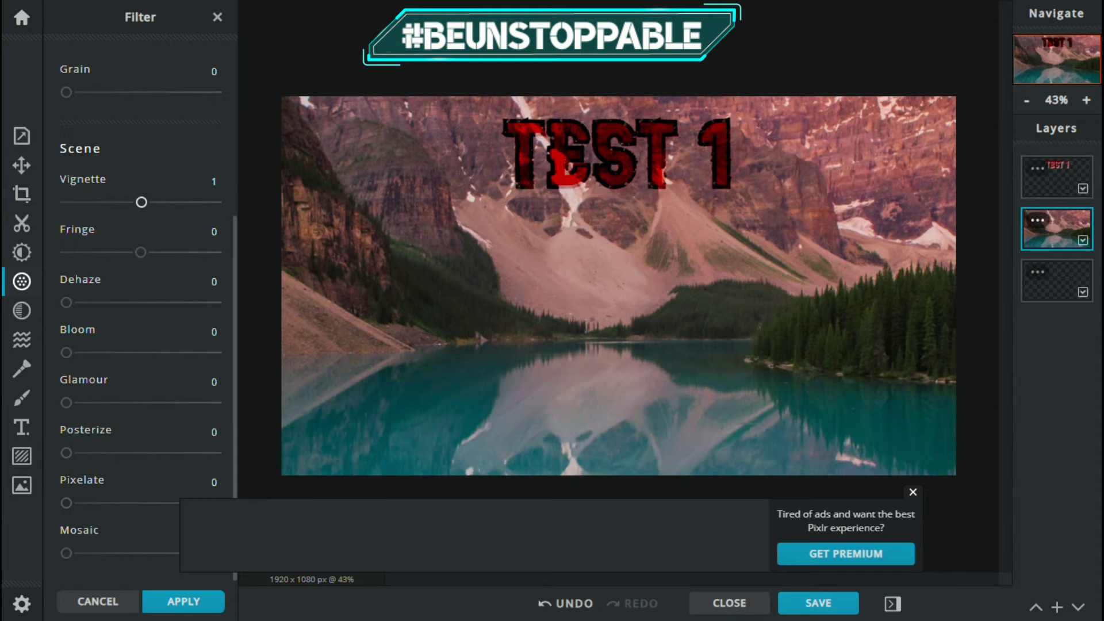
{"action": "scroll", "coordinate": [140, 315], "scroll_direction": "up", "scroll_amount": 4}
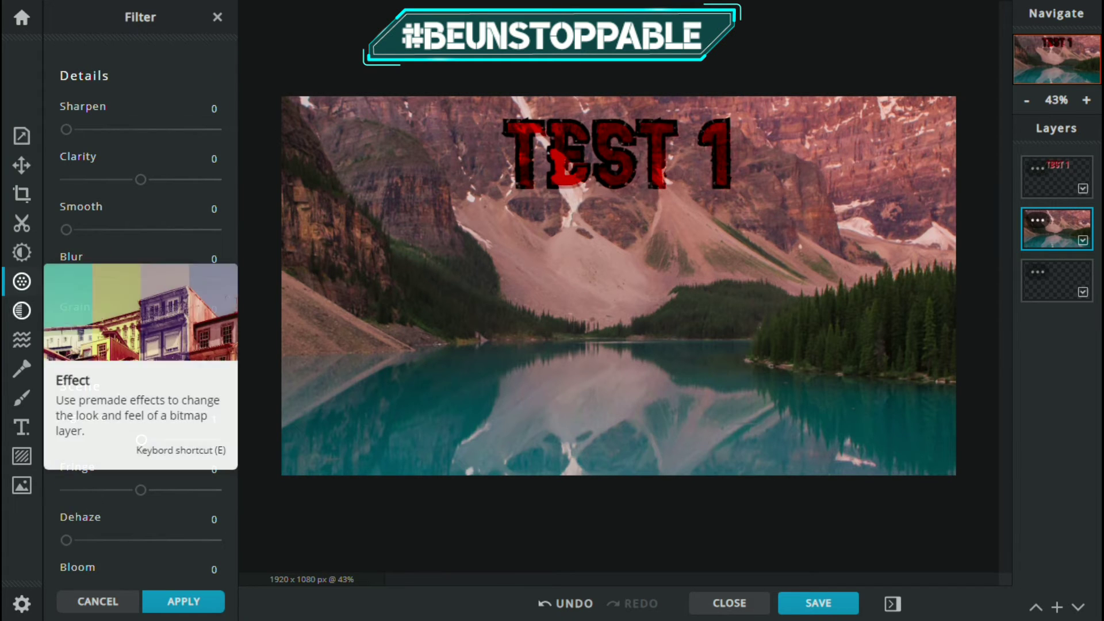
Browse the Artzy effects, try the Mozak effect on the mountain photo, and undo it.
{"action": "left_click", "coordinate": [22, 311]}
{"action": "scroll", "coordinate": [140, 315], "scroll_direction": "down", "scroll_amount": 2}
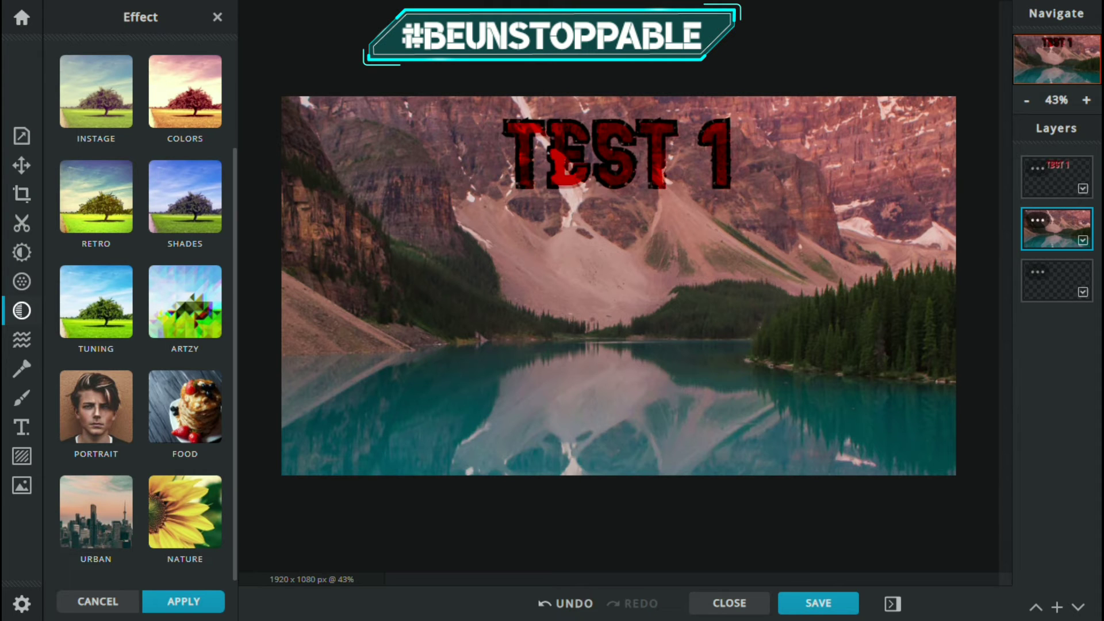
{"action": "left_click", "coordinate": [185, 302]}
{"action": "scroll", "coordinate": [185, 302], "scroll_direction": "up", "scroll_amount": 2}
{"action": "scroll", "coordinate": [186, 302], "scroll_direction": "down", "scroll_amount": 4}
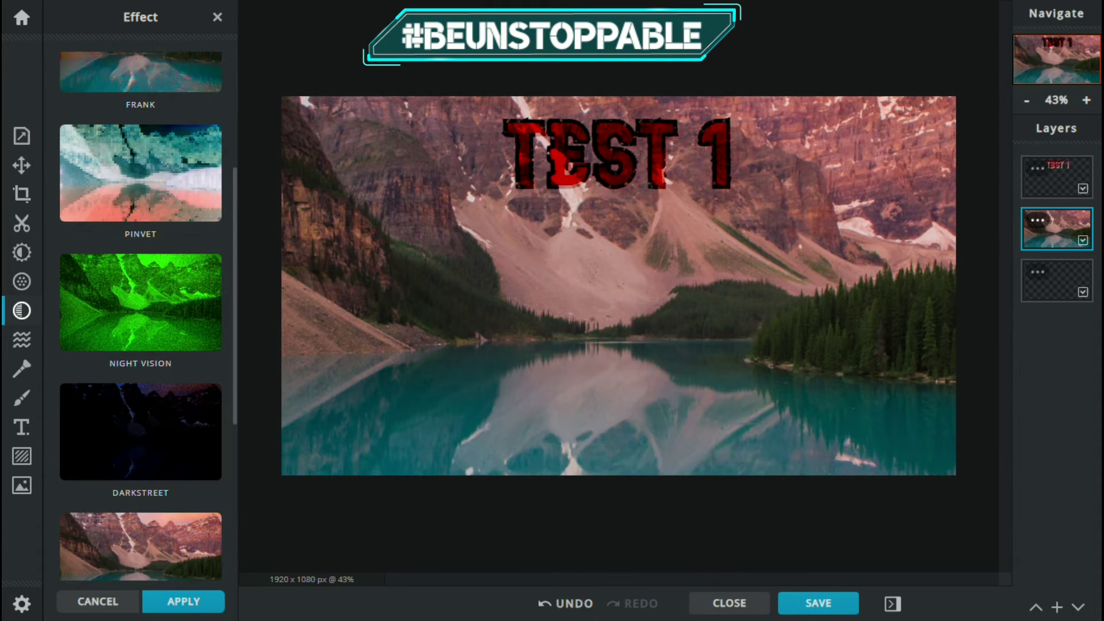
{"action": "scroll", "coordinate": [141, 315], "scroll_direction": "down", "scroll_amount": 1}
{"action": "scroll", "coordinate": [141, 315], "scroll_direction": "up", "scroll_amount": 6}
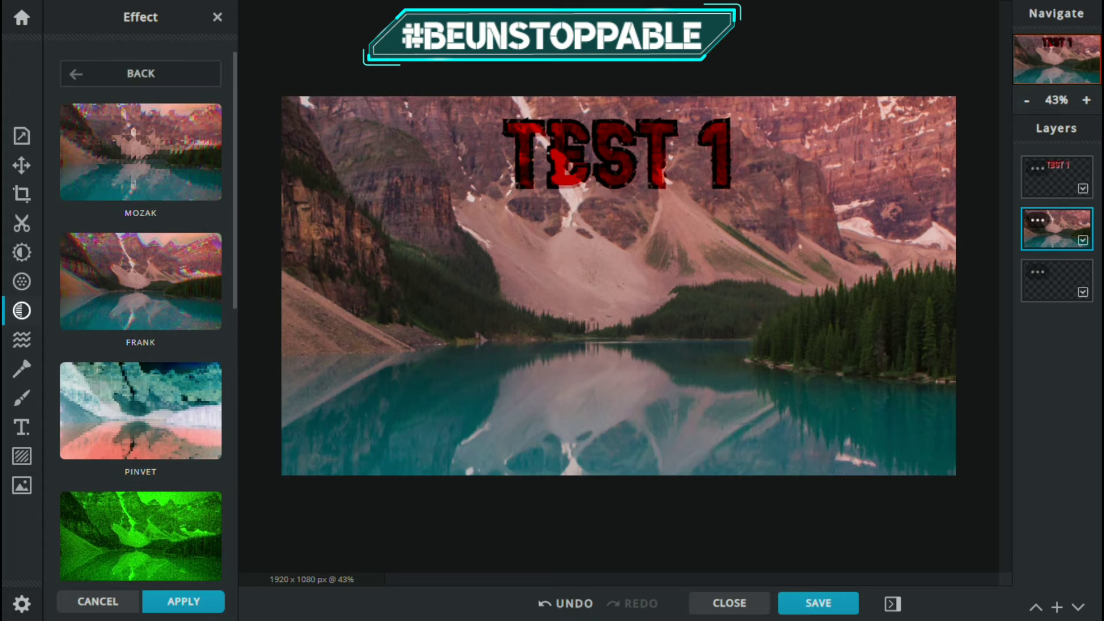
{"action": "left_click", "coordinate": [141, 151]}
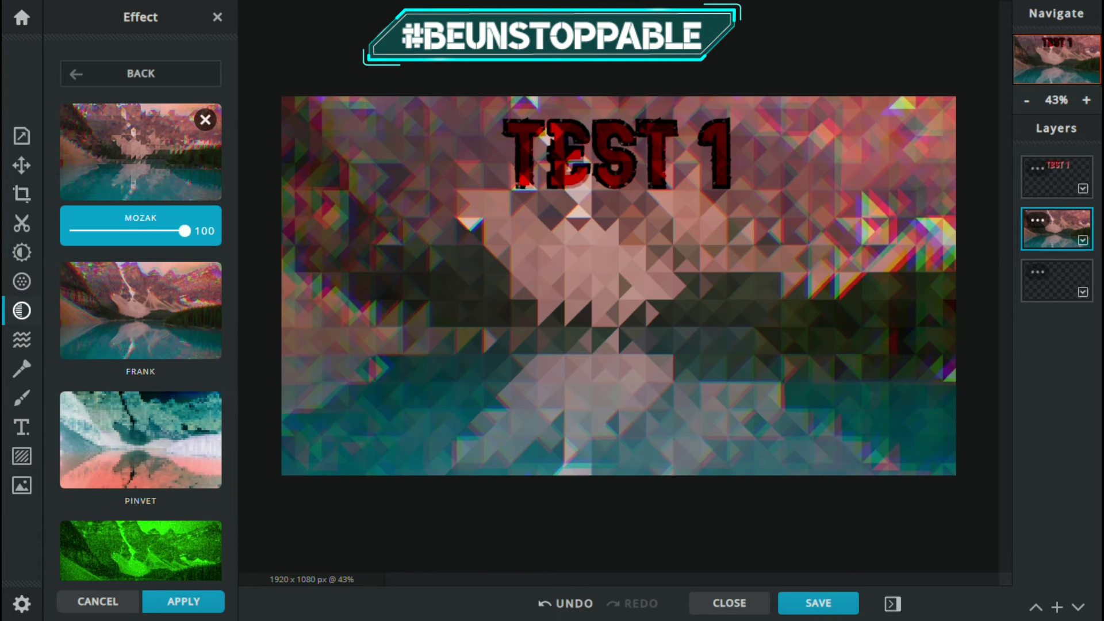
{"action": "key", "text": "ctrl+z"}
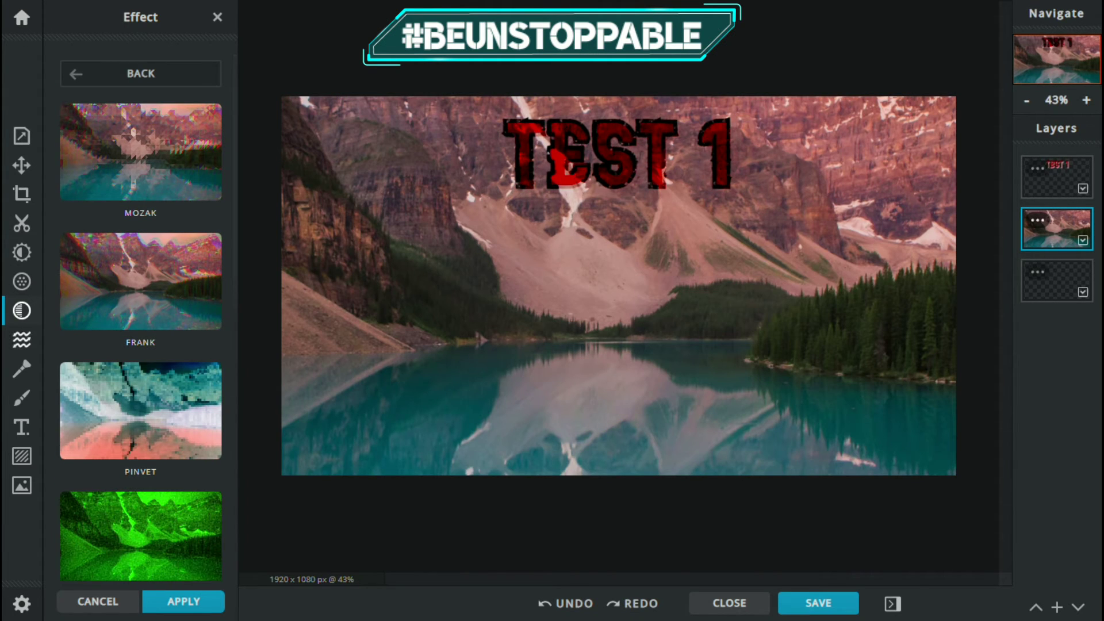
Smear the lake reflection in the mountain photo with Liquify, and switch to a swirl tool.
{"action": "left_click", "coordinate": [22, 339]}
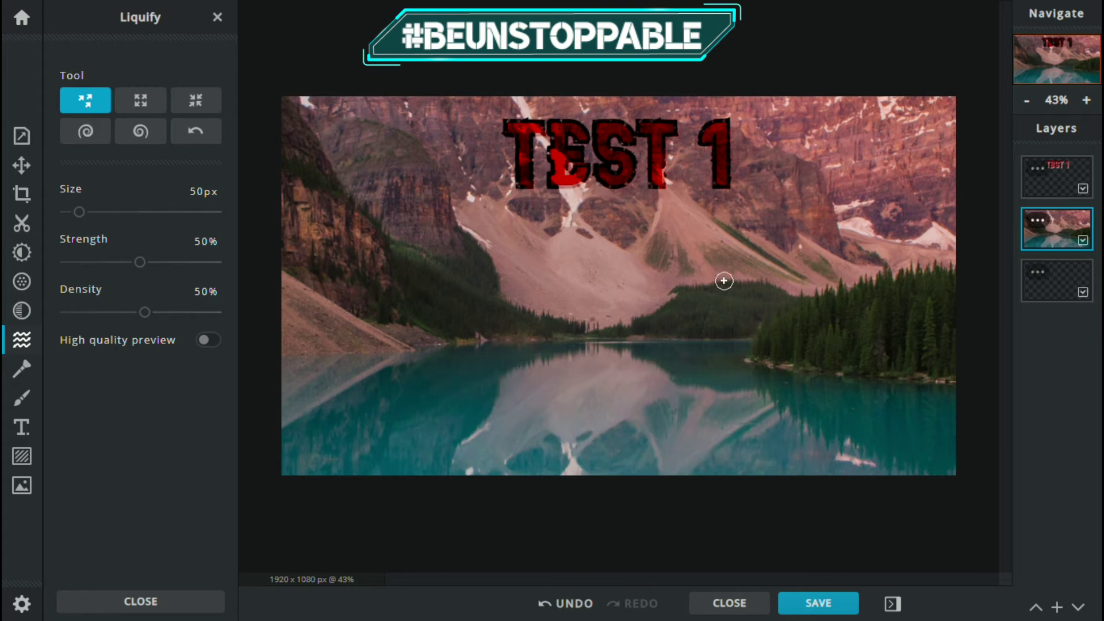
{"action": "mouse_move", "coordinate": [531, 395]}
{"action": "left_mouse_down"}
{"action": "mouse_move", "coordinate": [661, 441]}
{"action": "mouse_move", "coordinate": [700, 432]}
{"action": "mouse_move", "coordinate": [591, 415]}
{"action": "mouse_move", "coordinate": [541, 386]}
{"action": "mouse_move", "coordinate": [626, 414]}
{"action": "mouse_move", "coordinate": [625, 435]}
{"action": "mouse_move", "coordinate": [710, 431]}
{"action": "left_mouse_up"}
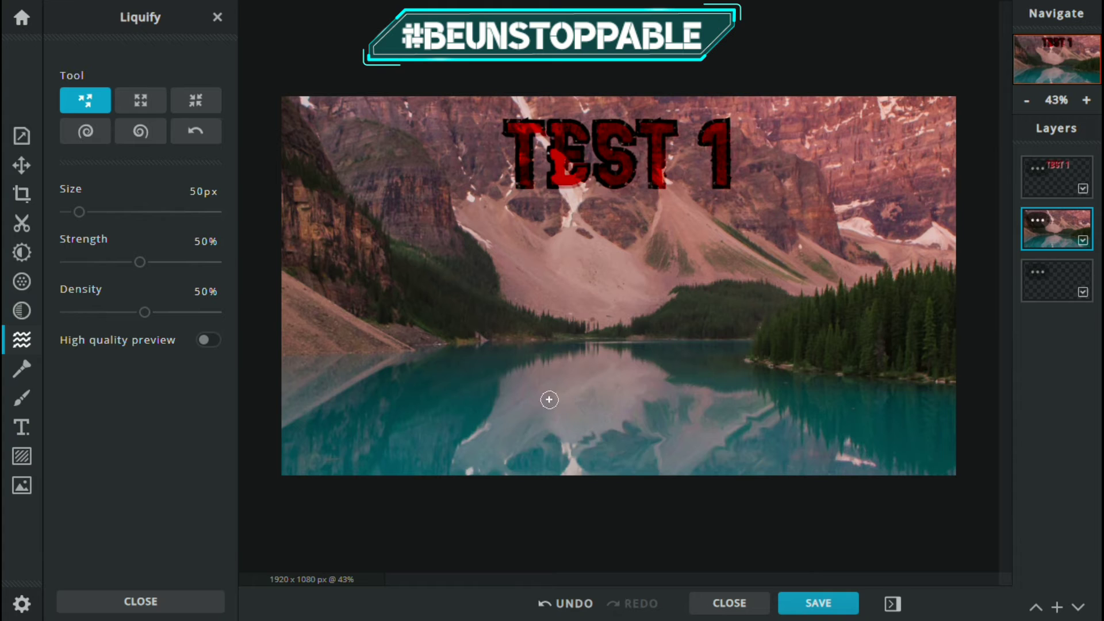
{"action": "left_click", "coordinate": [85, 131]}
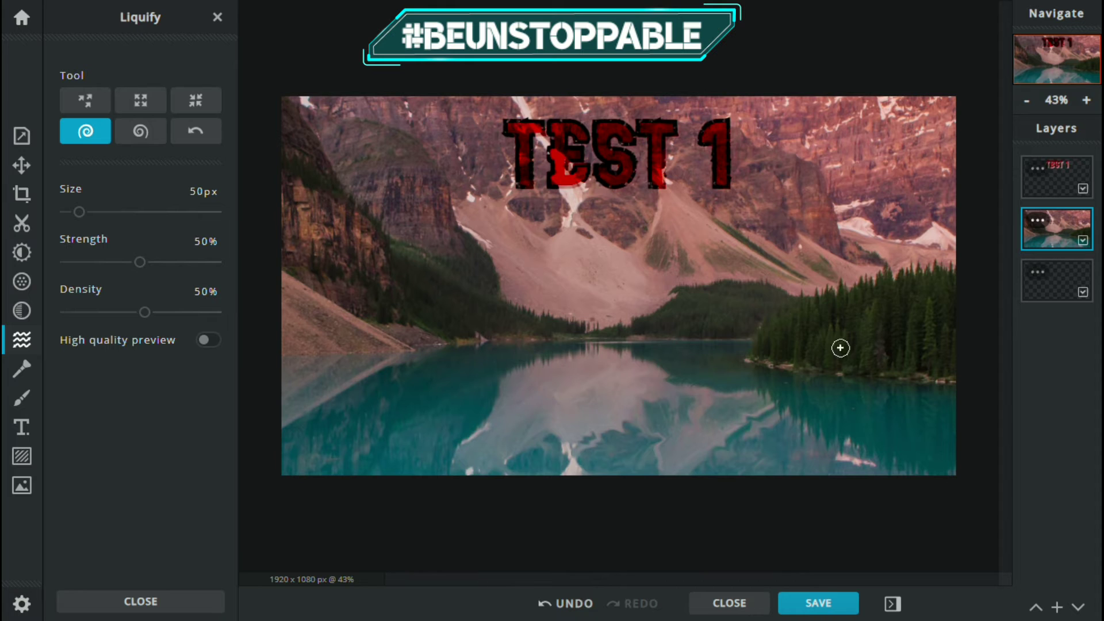
Examine the options of the Retouch tools: clone stamp, heal/repair, the droplet detail tool and dodge/burn.
{"action": "left_click", "coordinate": [22, 368]}
{"action": "left_click", "coordinate": [119, 100]}
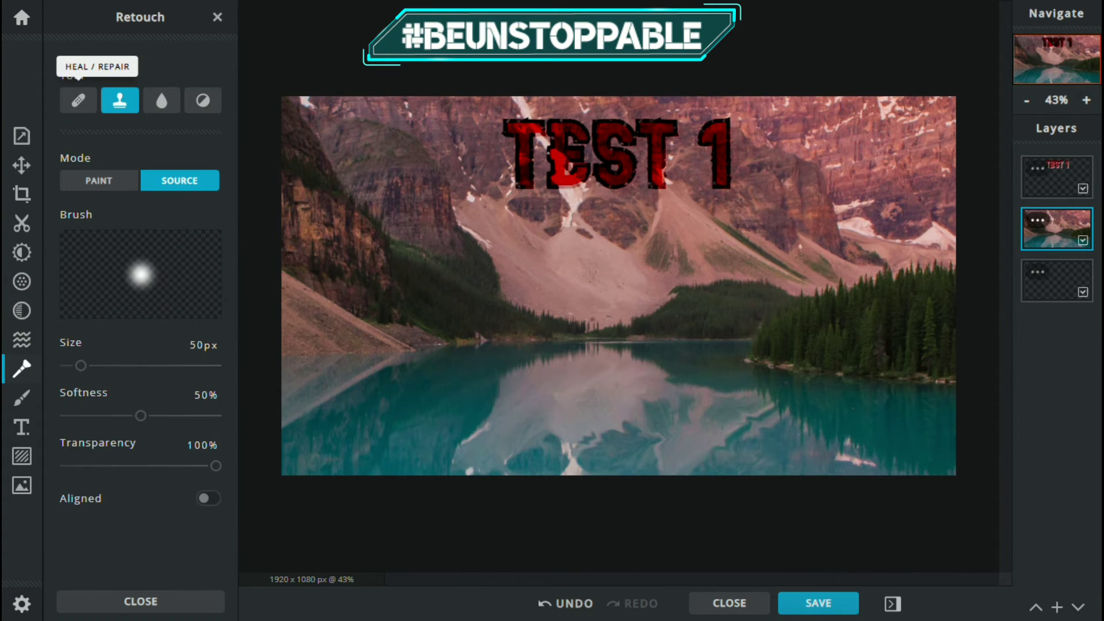
{"action": "left_click", "coordinate": [78, 100]}
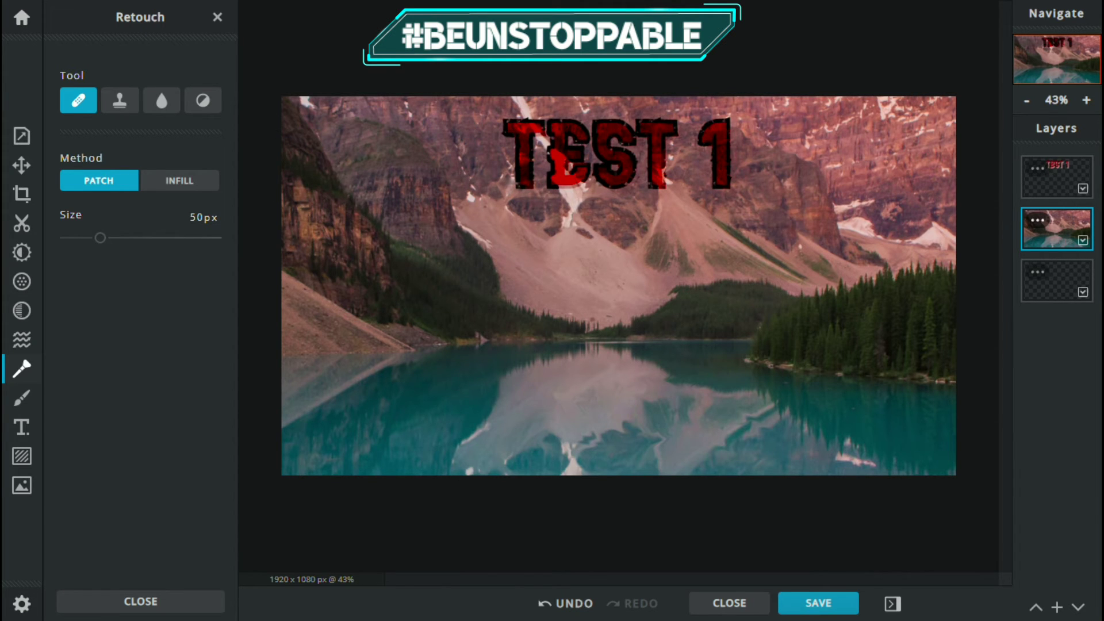
{"action": "left_click", "coordinate": [119, 101]}
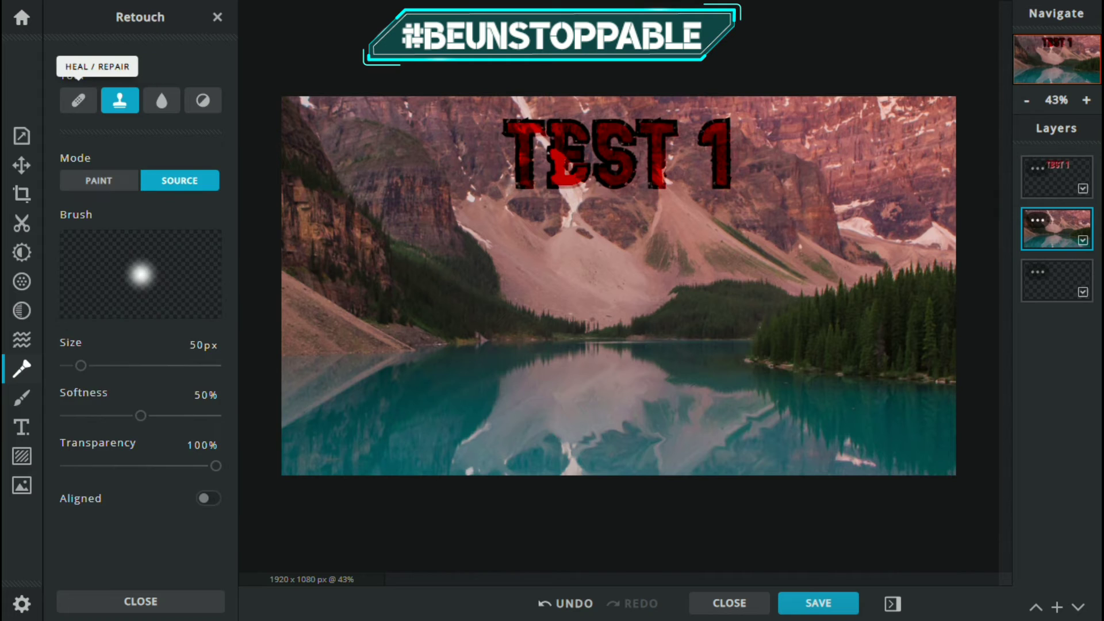
{"action": "left_click", "coordinate": [79, 101]}
{"action": "left_click", "coordinate": [162, 100]}
{"action": "left_click", "coordinate": [203, 100]}
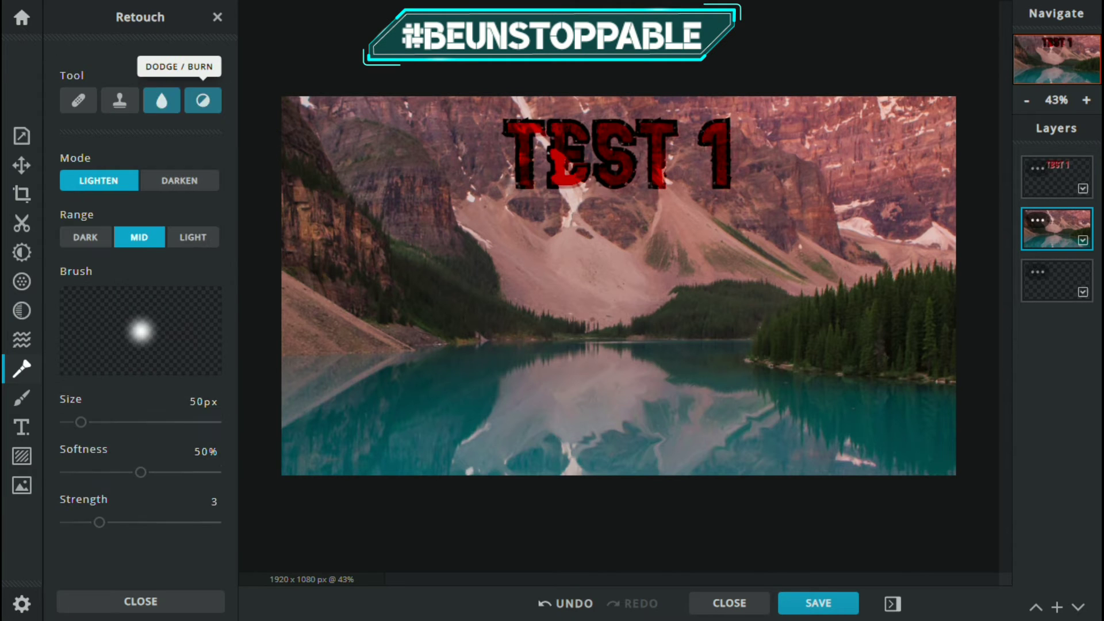
{"action": "left_click", "coordinate": [119, 100]}
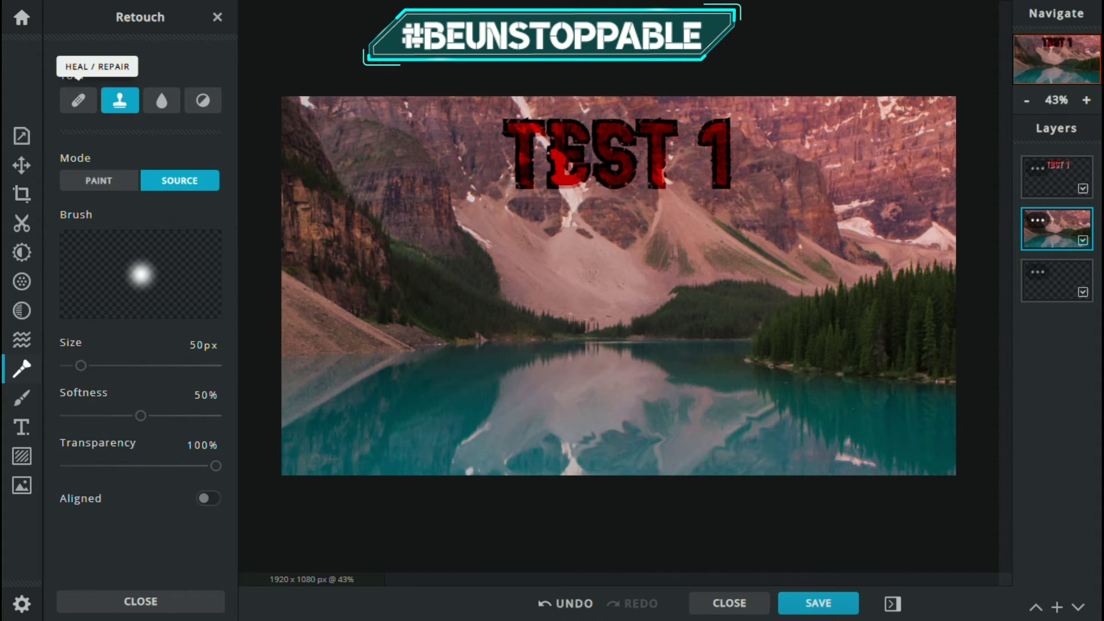
{"action": "left_click", "coordinate": [78, 101]}
Try rectangular shape cutouts on the photo, keeping a tall strip and removing the area behind TEST 1, and undo both.
{"action": "left_click", "coordinate": [22, 223]}
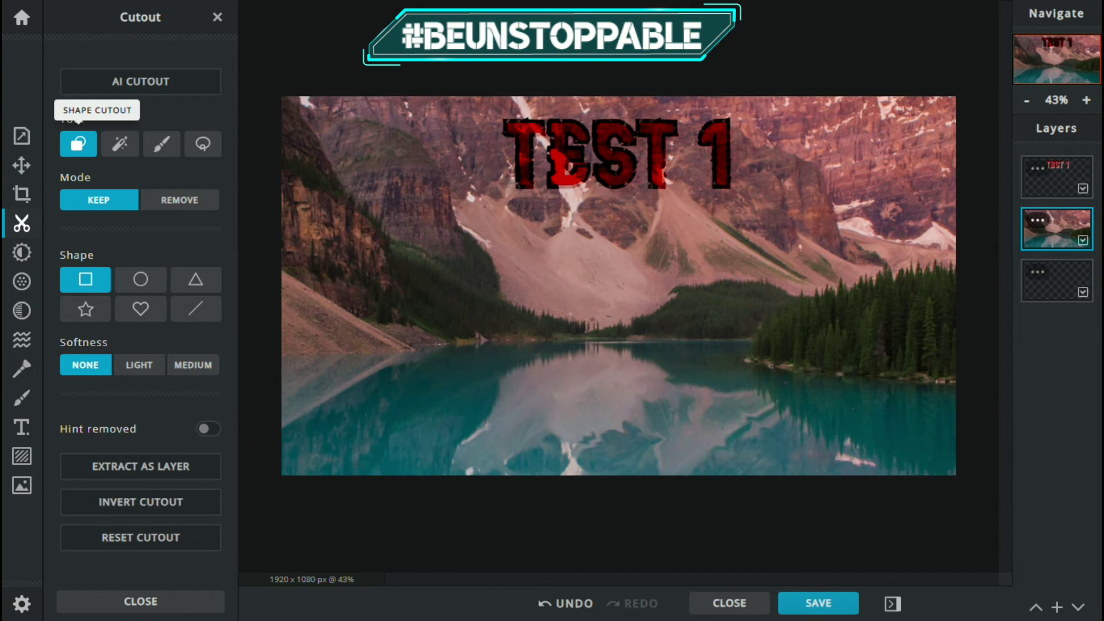
{"action": "left_click_drag", "start_coordinate": [431, 321], "coordinate": [472, 419]}
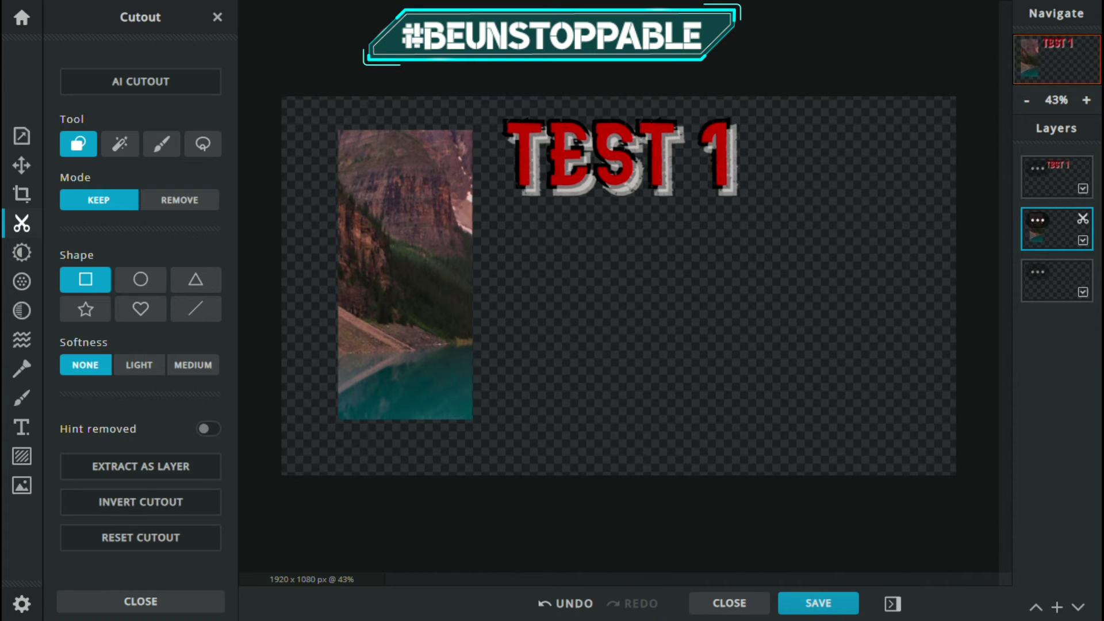
{"action": "left_click", "coordinate": [567, 603]}
{"action": "left_click", "coordinate": [180, 200]}
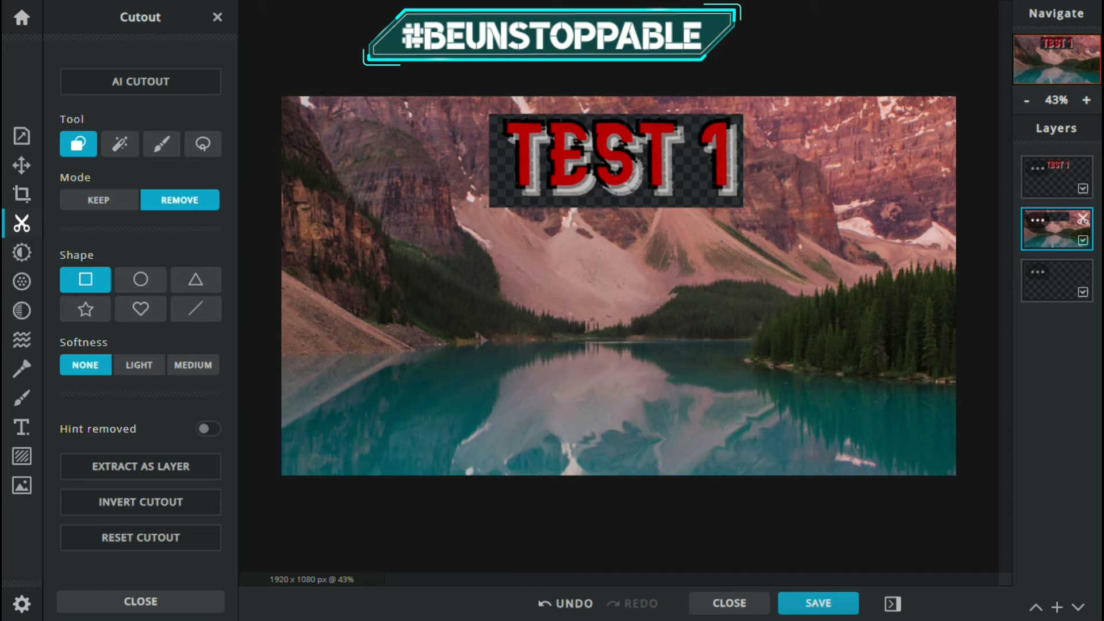
{"action": "left_click", "coordinate": [567, 604]}
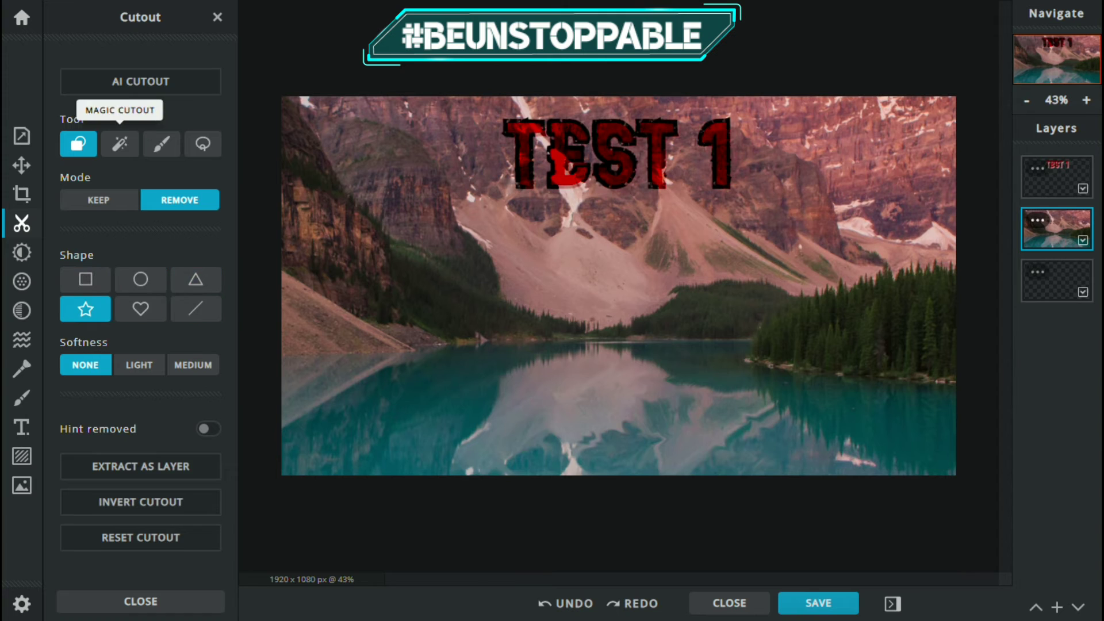
Try removing the rock face in the photo's upper-left area with the magic cutout, and undo it.
{"action": "left_click", "coordinate": [119, 144]}
{"action": "left_click", "coordinate": [384, 160]}
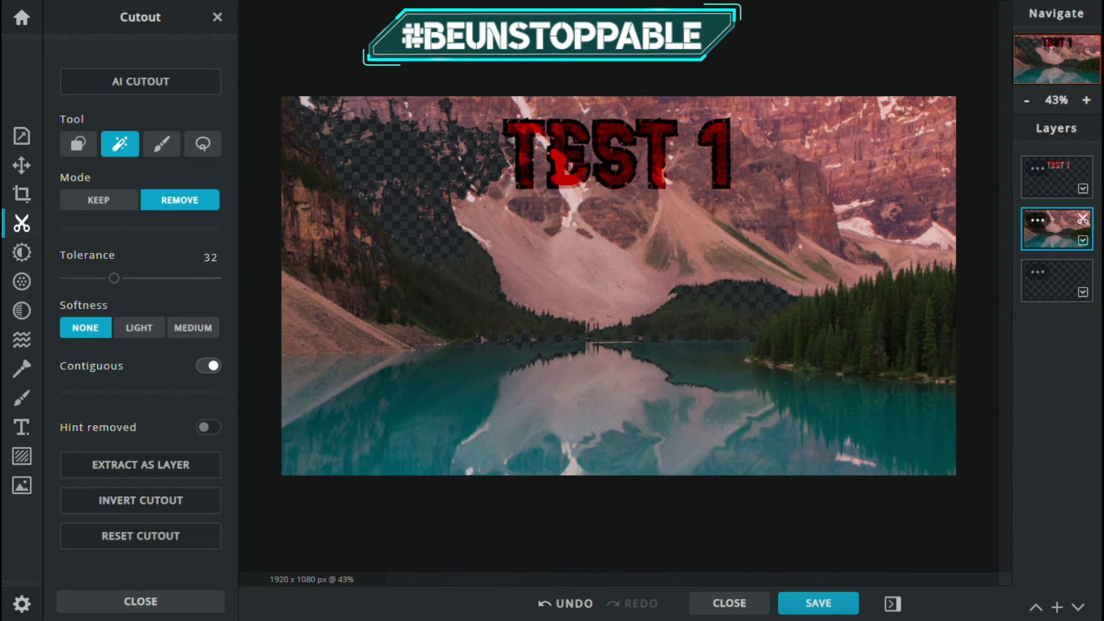
{"action": "left_click", "coordinate": [567, 604]}
Try erasing patches of the mountainside below the TEST 1 text with the brush cutout in Remove mode, and undo the strokes.
{"action": "left_click", "coordinate": [161, 143]}
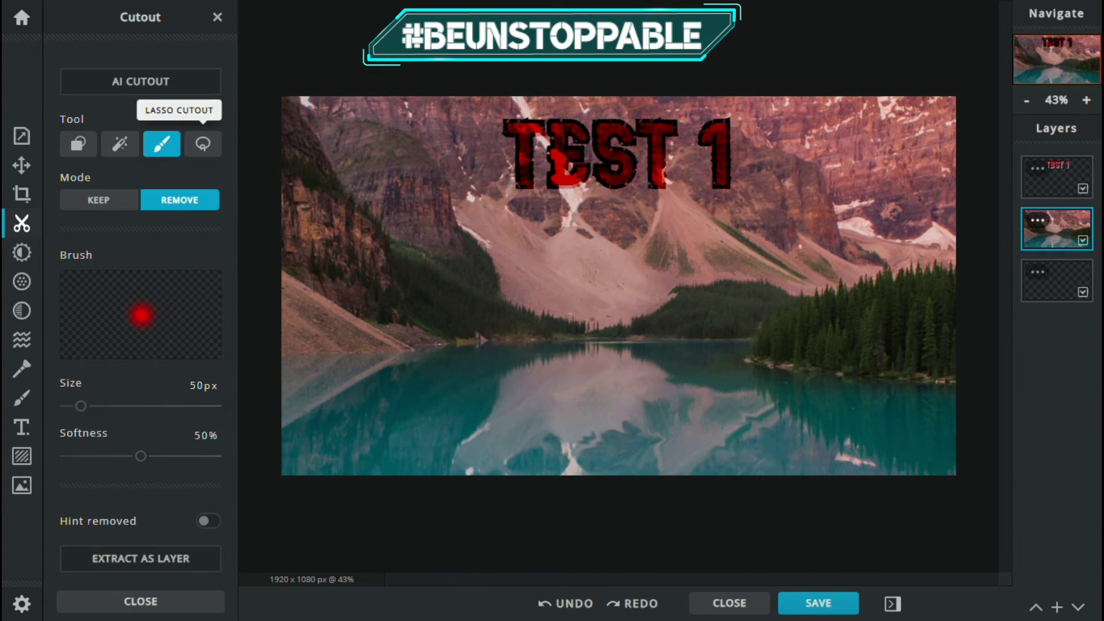
{"action": "scroll", "coordinate": [495, 234], "scroll_direction": "up", "scroll_amount": 5}
{"action": "scroll", "coordinate": [648, 253], "scroll_direction": "down", "scroll_amount": 2}
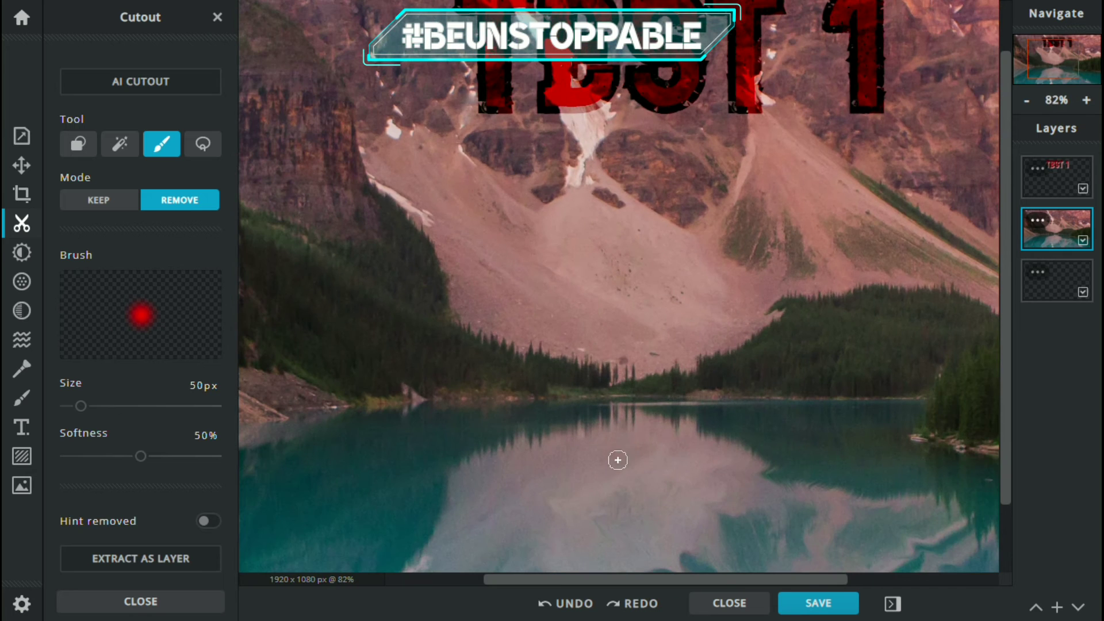
{"action": "scroll", "coordinate": [591, 167], "scroll_direction": "down", "scroll_amount": 1}
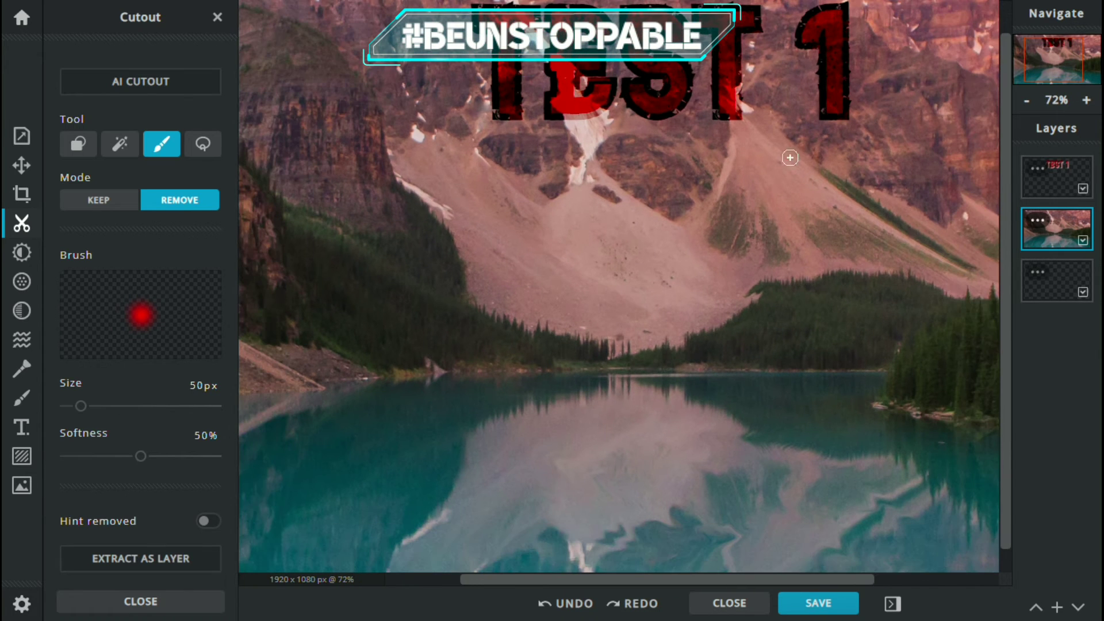
{"action": "left_click_drag", "start_coordinate": [759, 110], "coordinate": [768, 165]}
{"action": "scroll", "coordinate": [768, 167], "scroll_direction": "down", "scroll_amount": 3}
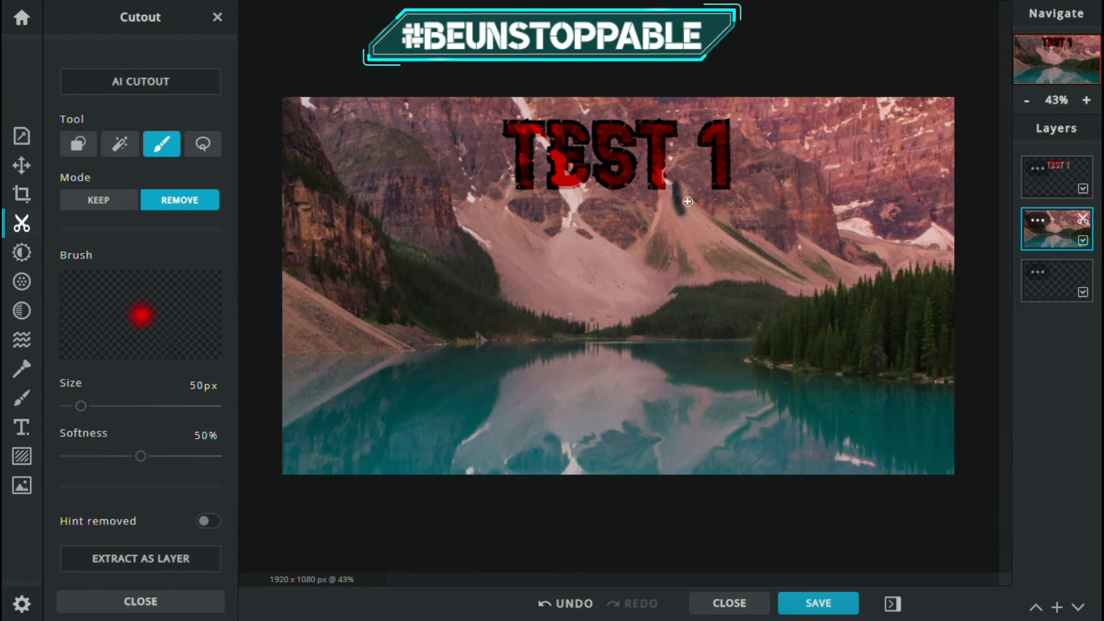
{"action": "mouse_move", "coordinate": [688, 201]}
{"action": "left_mouse_down"}
{"action": "mouse_move", "coordinate": [803, 243]}
{"action": "mouse_move", "coordinate": [699, 255]}
{"action": "mouse_move", "coordinate": [678, 200]}
{"action": "mouse_move", "coordinate": [706, 253]}
{"action": "mouse_move", "coordinate": [768, 233]}
{"action": "mouse_move", "coordinate": [708, 235]}
{"action": "mouse_move", "coordinate": [734, 247]}
{"action": "mouse_move", "coordinate": [752, 224]}
{"action": "mouse_move", "coordinate": [685, 228]}
{"action": "mouse_move", "coordinate": [675, 218]}
{"action": "mouse_move", "coordinate": [712, 230]}
{"action": "left_mouse_up"}
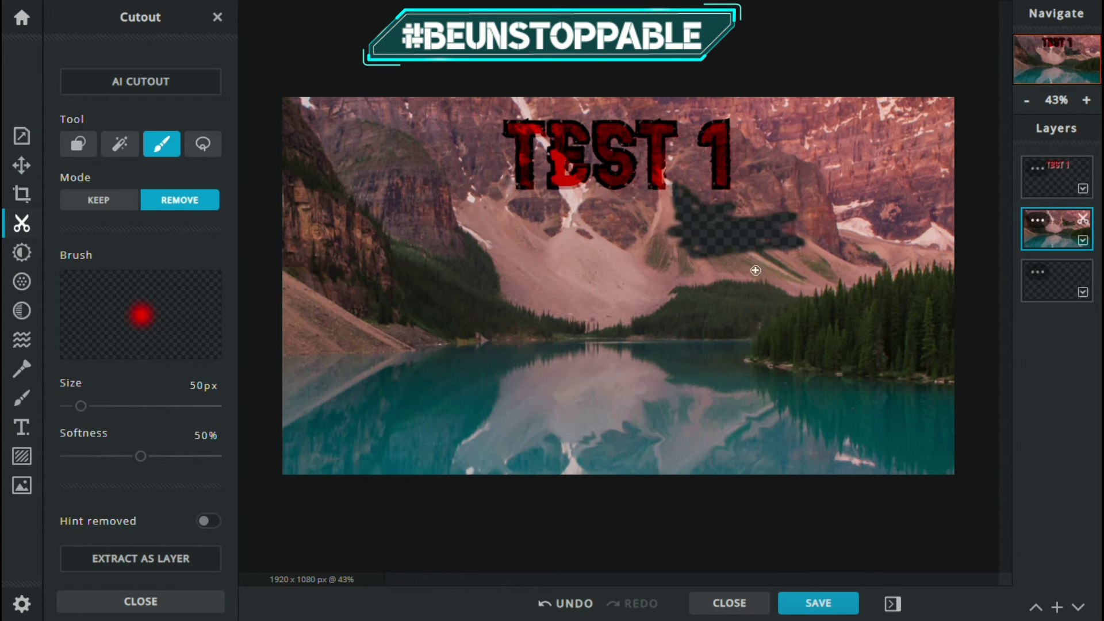
{"action": "scroll", "coordinate": [711, 229], "scroll_direction": "up", "scroll_amount": 5}
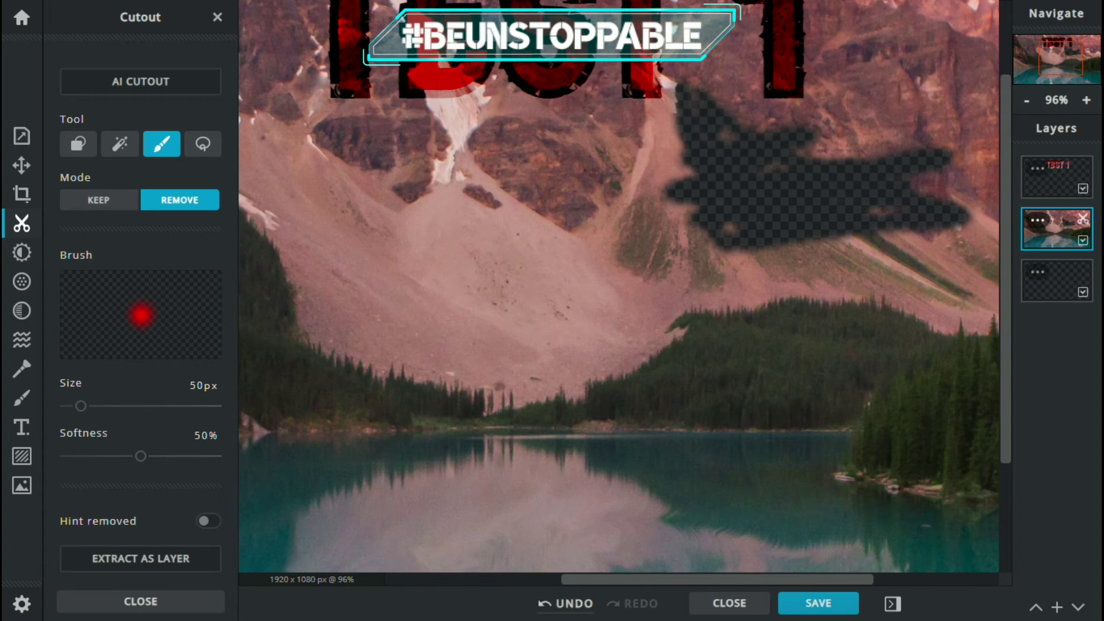
{"action": "key", "text": "ctrl+z"}
{"action": "key", "text": "ctrl+z"}
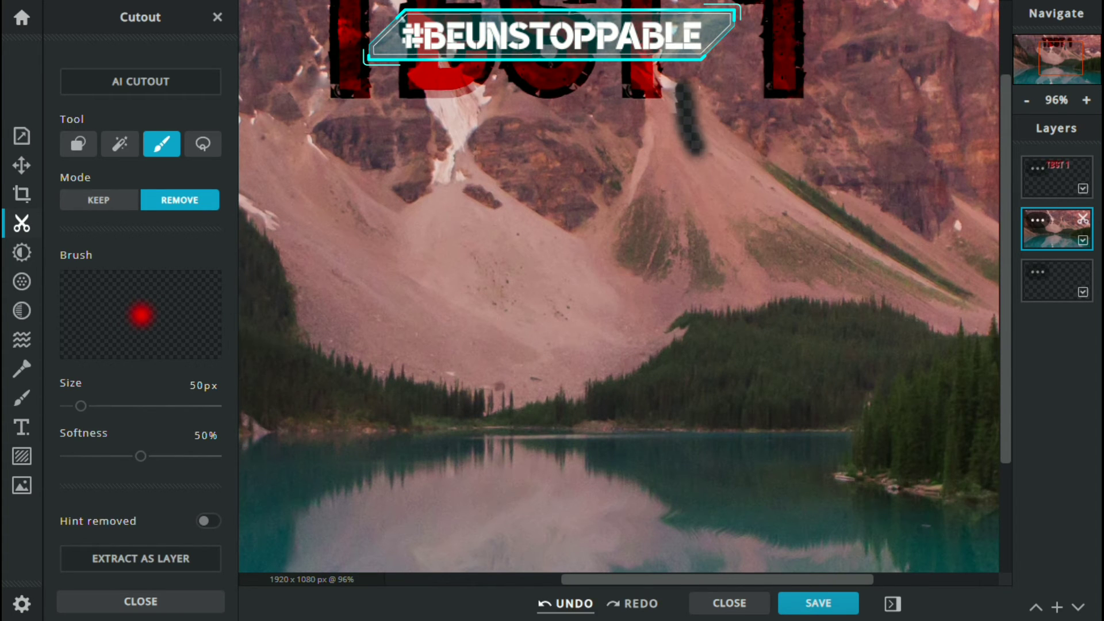
Try keeping only a zigzag trail of the photo with the brush cutout in Keep mode, and undo it.
{"action": "scroll", "coordinate": [568, 327], "scroll_direction": "down", "scroll_amount": 3}
{"action": "scroll", "coordinate": [567, 327], "scroll_direction": "down", "scroll_amount": 2}
{"action": "left_click", "coordinate": [99, 200]}
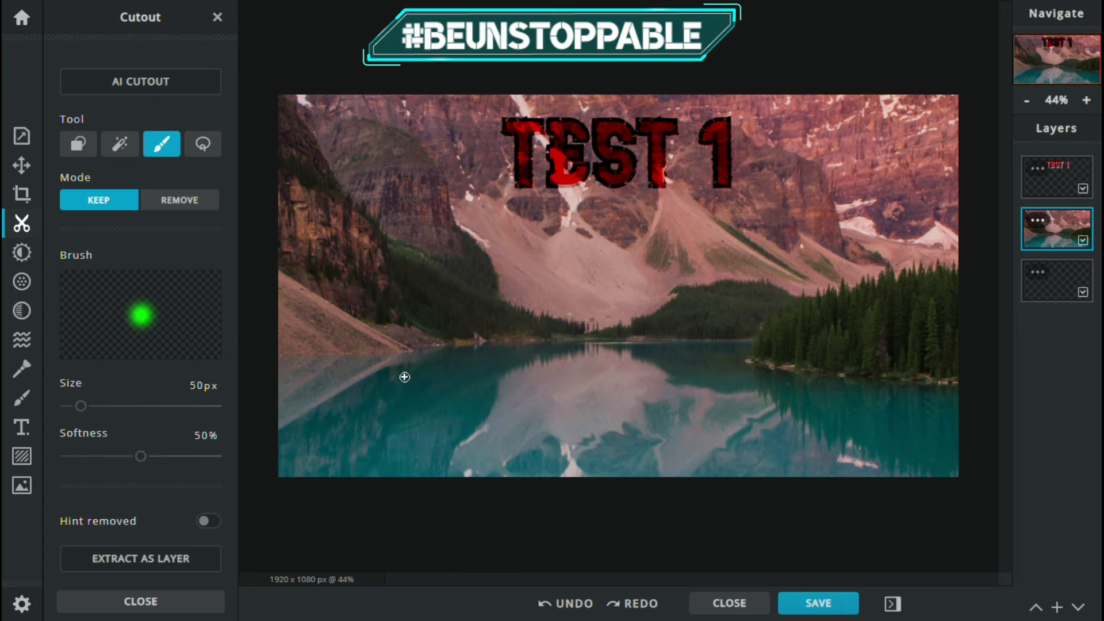
{"action": "mouse_move", "coordinate": [403, 377]}
{"action": "left_mouse_down"}
{"action": "mouse_move", "coordinate": [522, 334]}
{"action": "mouse_move", "coordinate": [594, 115]}
{"action": "mouse_move", "coordinate": [439, 328]}
{"action": "mouse_move", "coordinate": [514, 276]}
{"action": "left_mouse_up"}
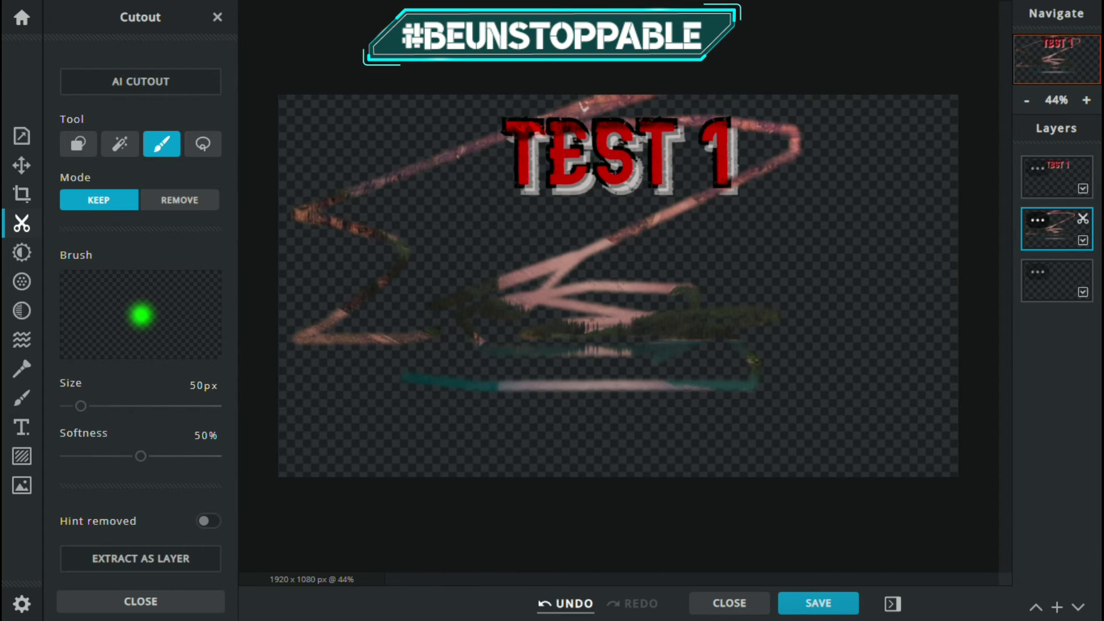
{"action": "left_click", "coordinate": [569, 603]}
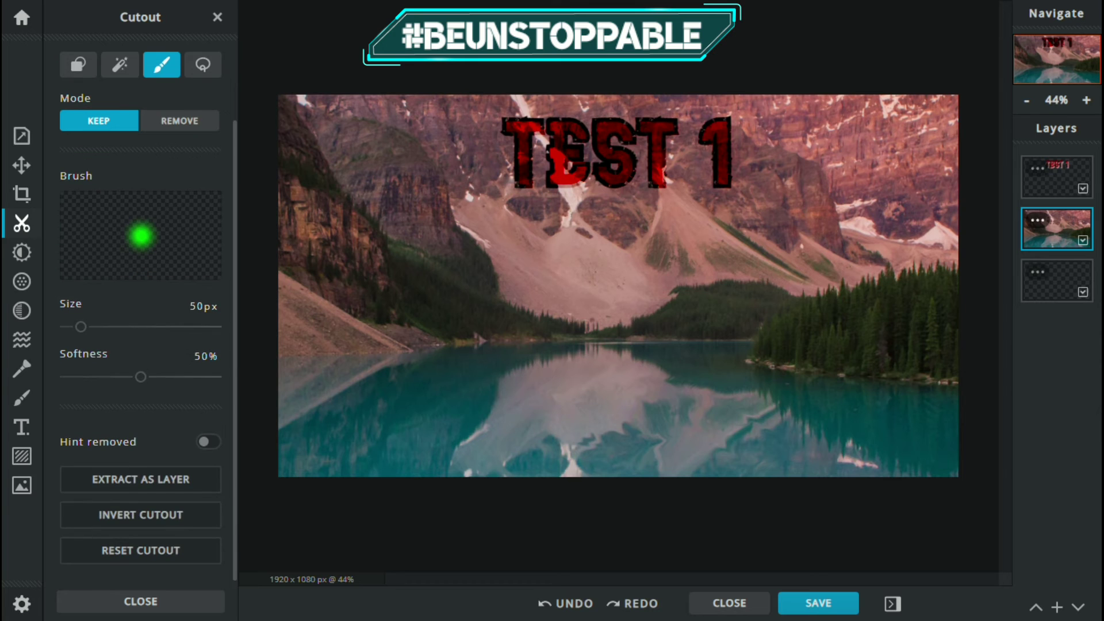
Try removing a freehand area of the mountainside beside TEST 1 with the lasso cutout in Remove mode, and undo it.
{"action": "scroll", "coordinate": [196, 305], "scroll_direction": "up", "scroll_amount": 3}
{"action": "left_click", "coordinate": [202, 144]}
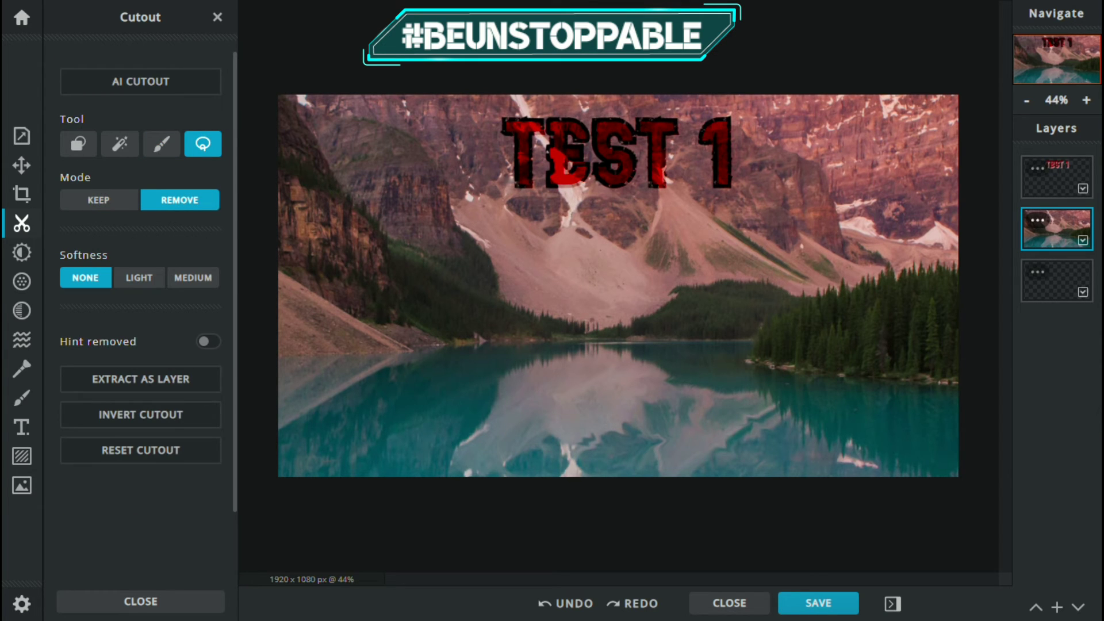
{"action": "left_click_drag", "start_coordinate": [356, 153], "coordinate": [427, 241]}
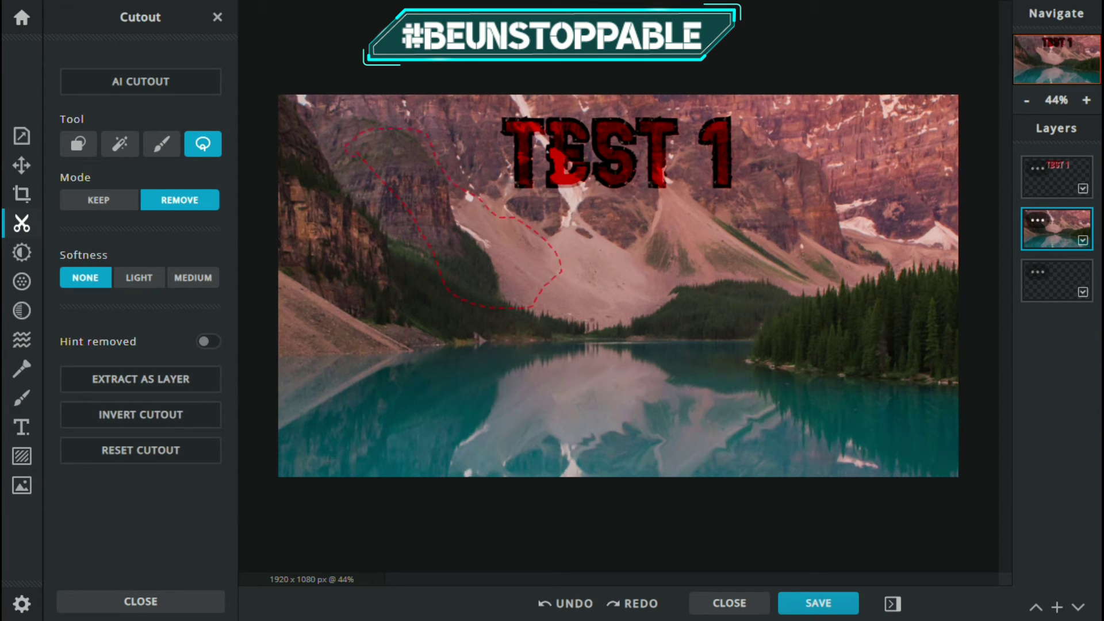
{"action": "left_click_drag", "start_coordinate": [345, 144], "coordinate": [353, 151]}
{"action": "scroll", "coordinate": [494, 288], "scroll_direction": "up", "scroll_amount": 3}
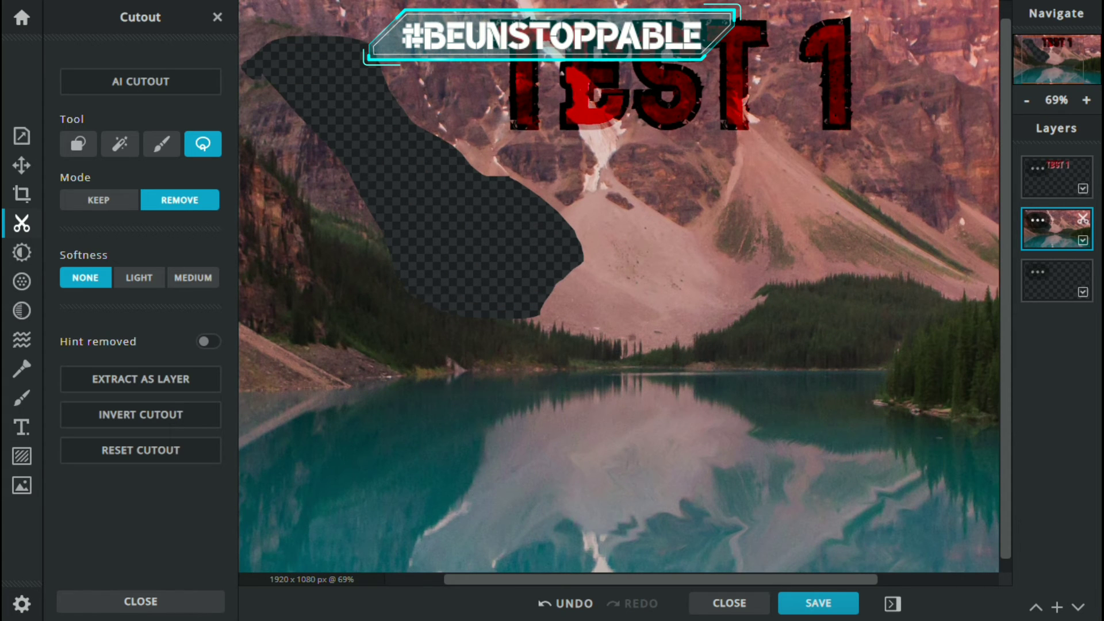
{"action": "scroll", "coordinate": [504, 254], "scroll_direction": "down", "scroll_amount": 3}
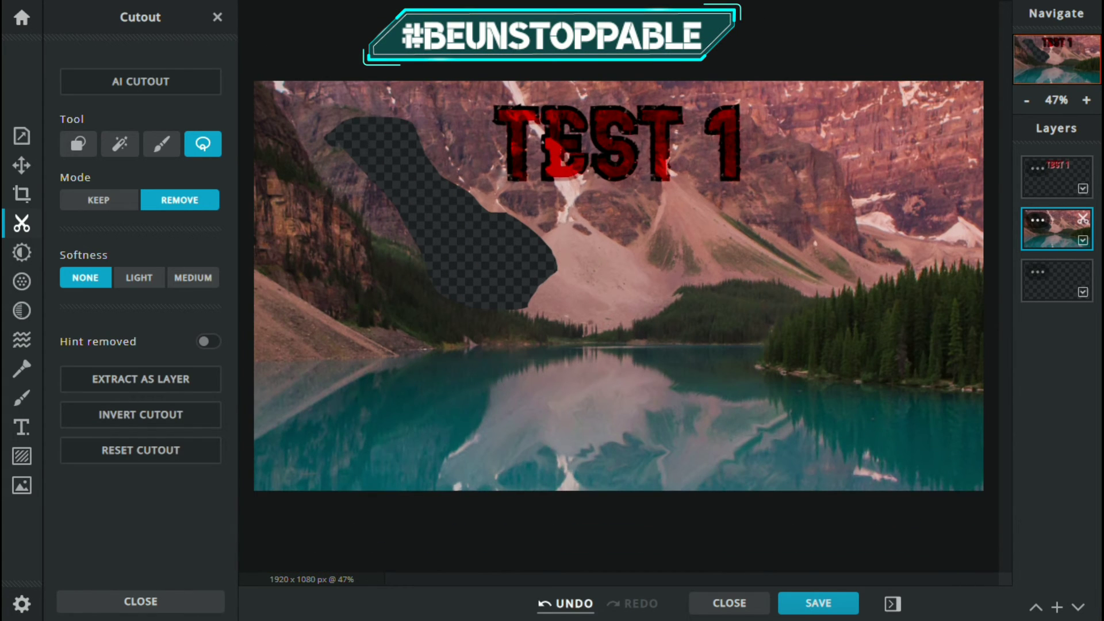
{"action": "key", "text": "ctrl+z"}
Try keeping only freehand looped areas of the photo with the lasso cutout in Keep mode, and undo each attempt.
{"action": "left_click", "coordinate": [99, 199]}
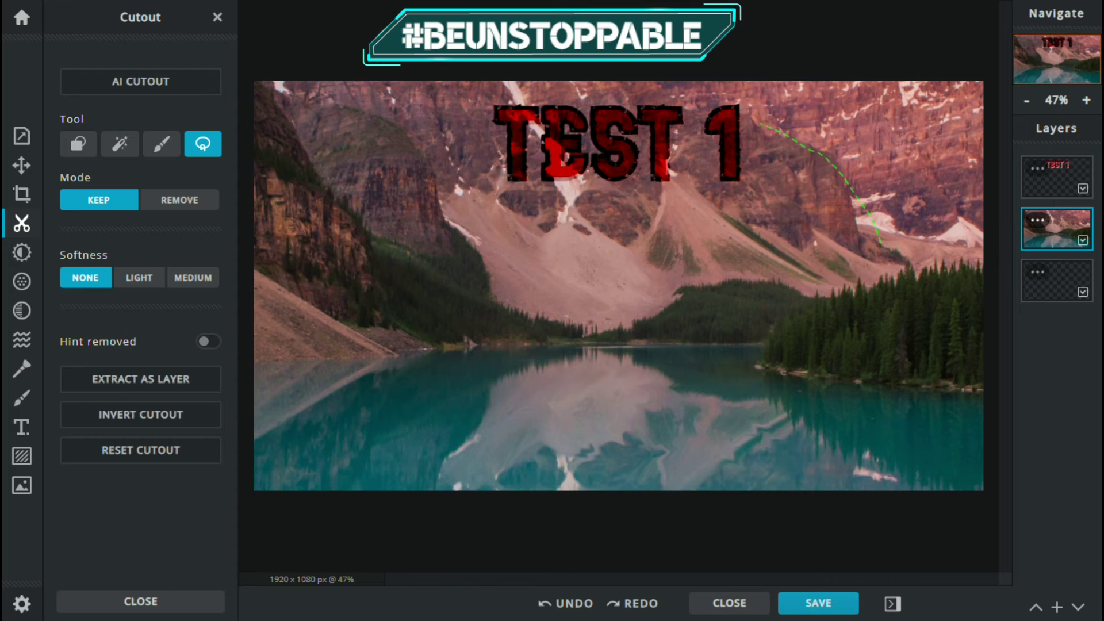
{"action": "left_click_drag", "start_coordinate": [880, 241], "coordinate": [881, 240]}
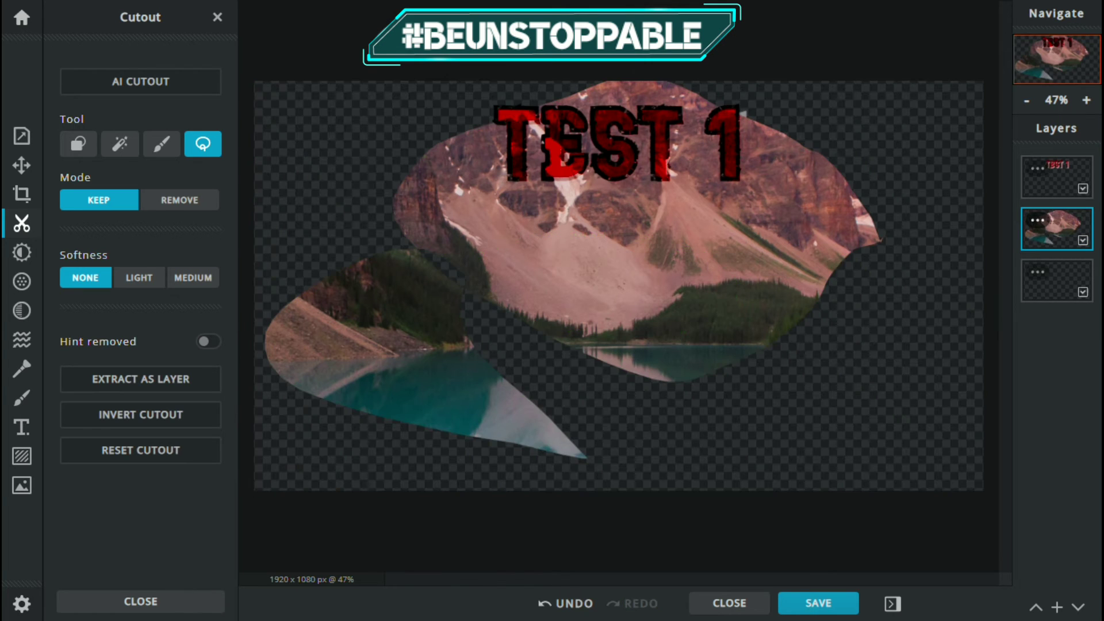
{"action": "key", "text": "ctrl+z"}
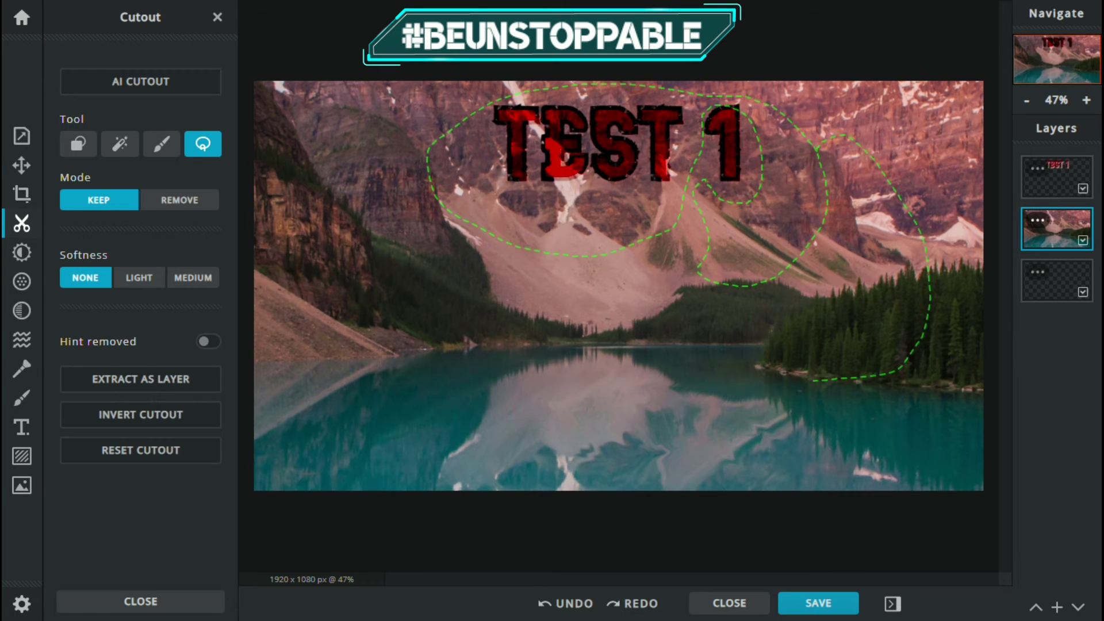
{"action": "key", "text": "ctrl+y"}
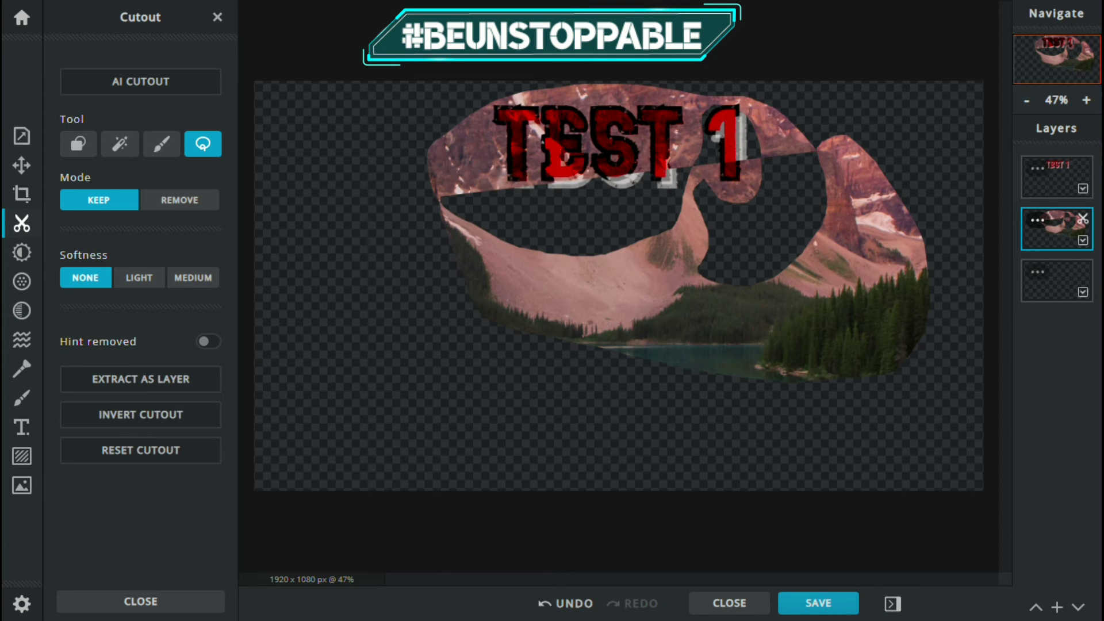
{"action": "key", "text": "ctrl+z"}
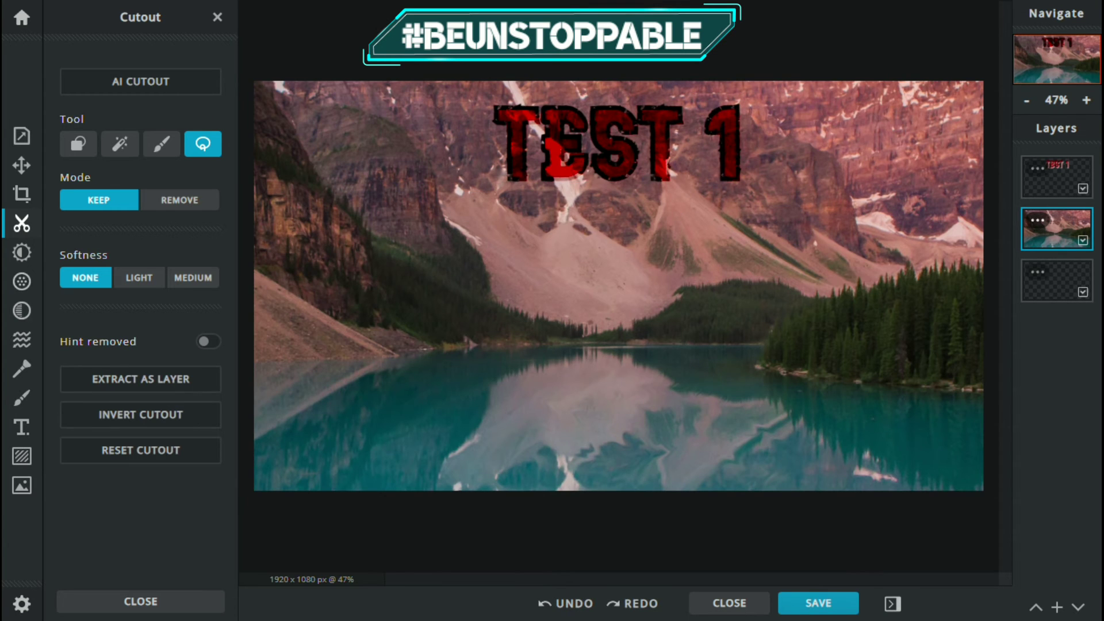
Look through the options of the adjustment, filter, liquify, retouch and draw tools.
{"action": "left_click", "coordinate": [21, 252]}
{"action": "left_click", "coordinate": [21, 281]}
{"action": "left_click", "coordinate": [22, 339]}
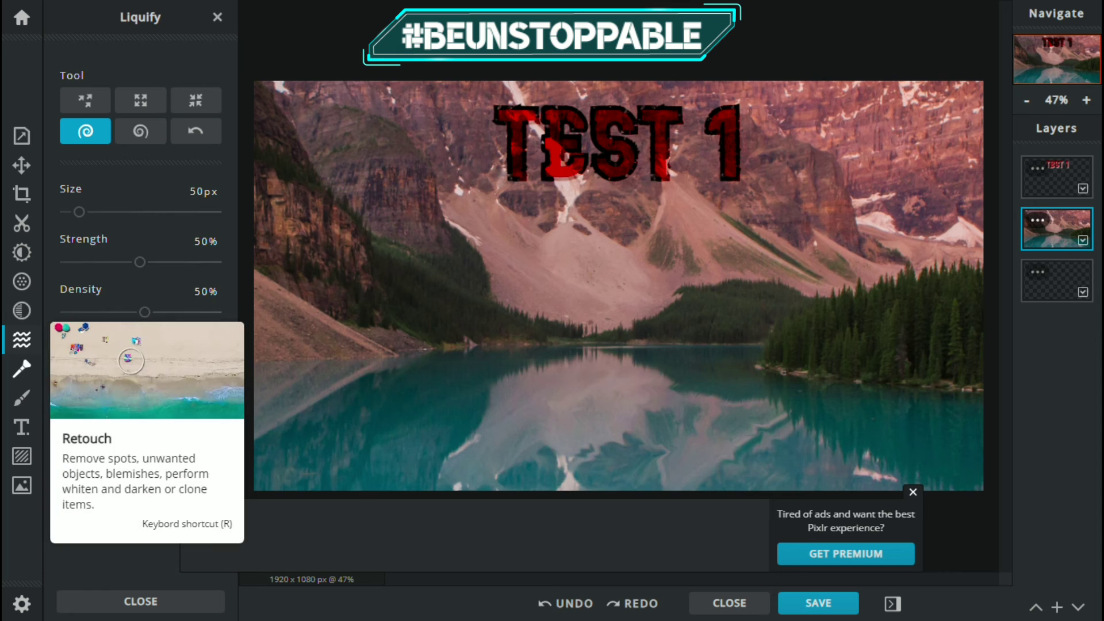
{"action": "left_click", "coordinate": [21, 368]}
{"action": "left_click", "coordinate": [21, 398]}
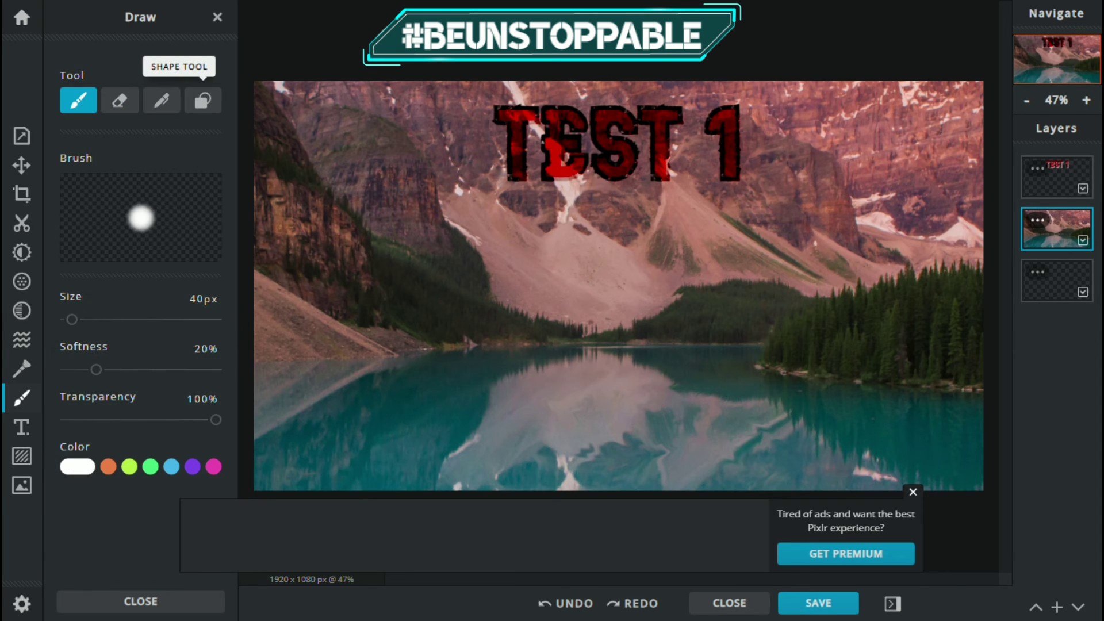
Try a text layer reading "Love For All, Hatred For None", review its style options, and delete the layer.
{"action": "left_click", "coordinate": [21, 427]}
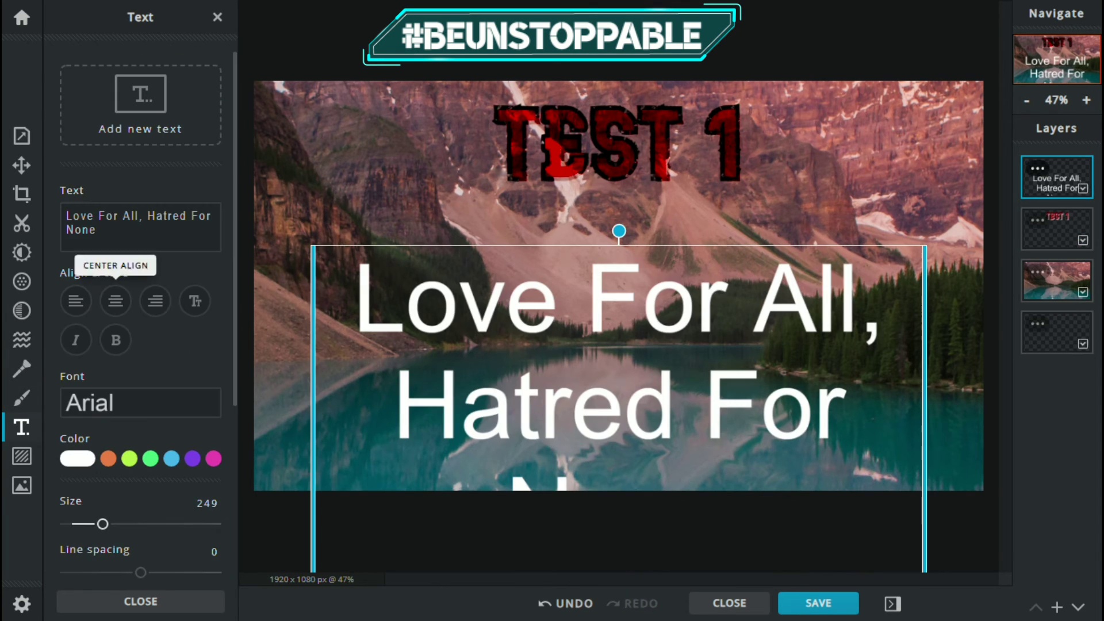
{"action": "scroll", "coordinate": [116, 300], "scroll_direction": "down", "scroll_amount": 3}
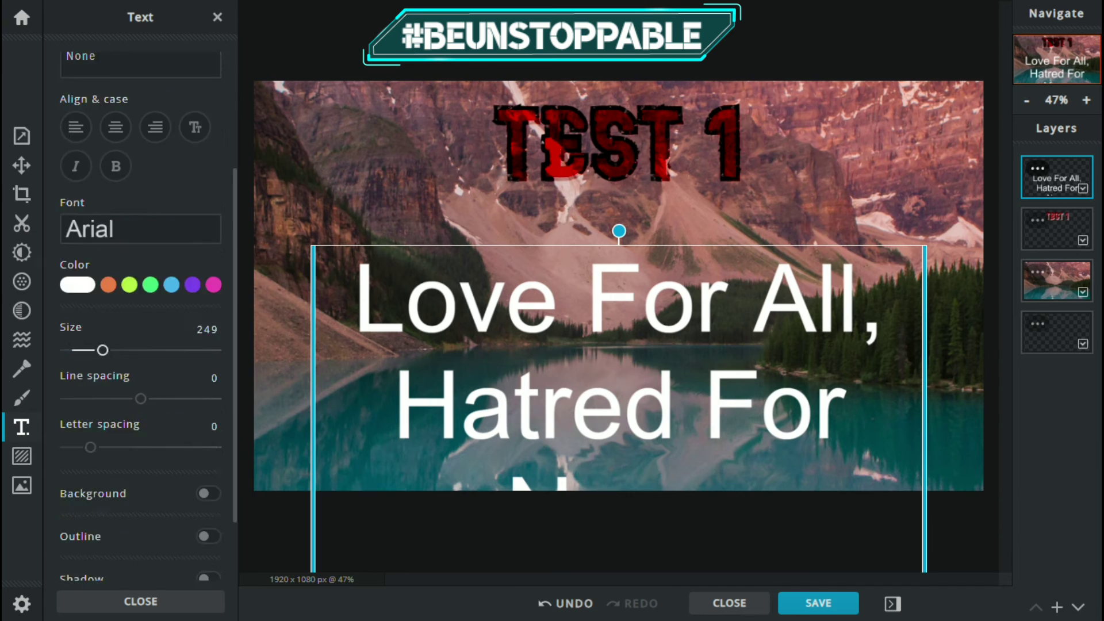
{"action": "scroll", "coordinate": [116, 300], "scroll_direction": "down", "scroll_amount": 2}
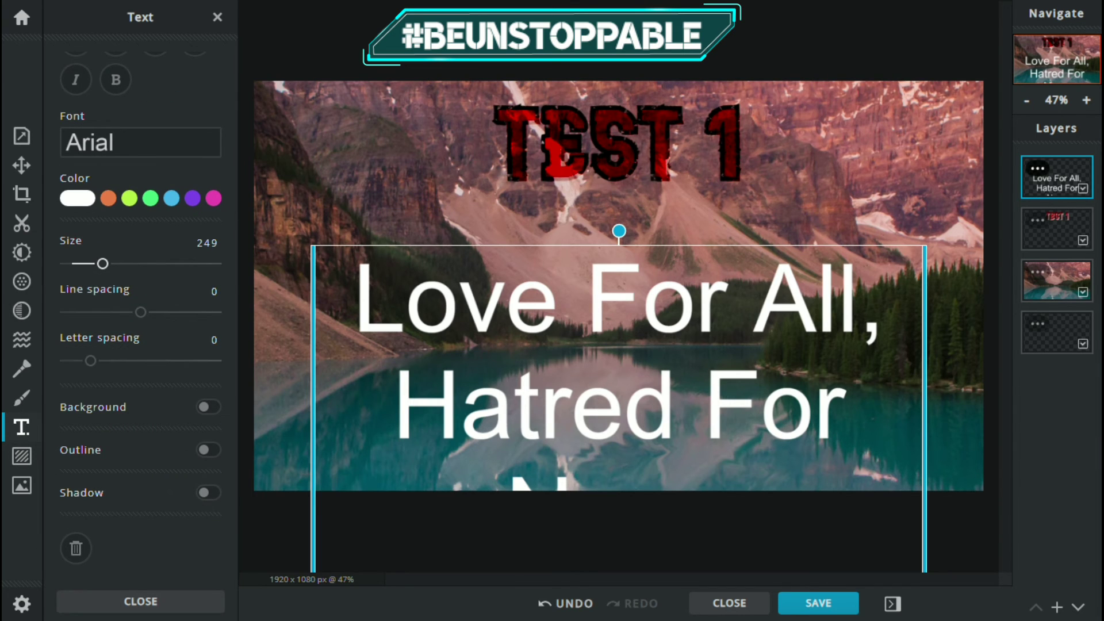
{"action": "left_click", "coordinate": [1037, 168]}
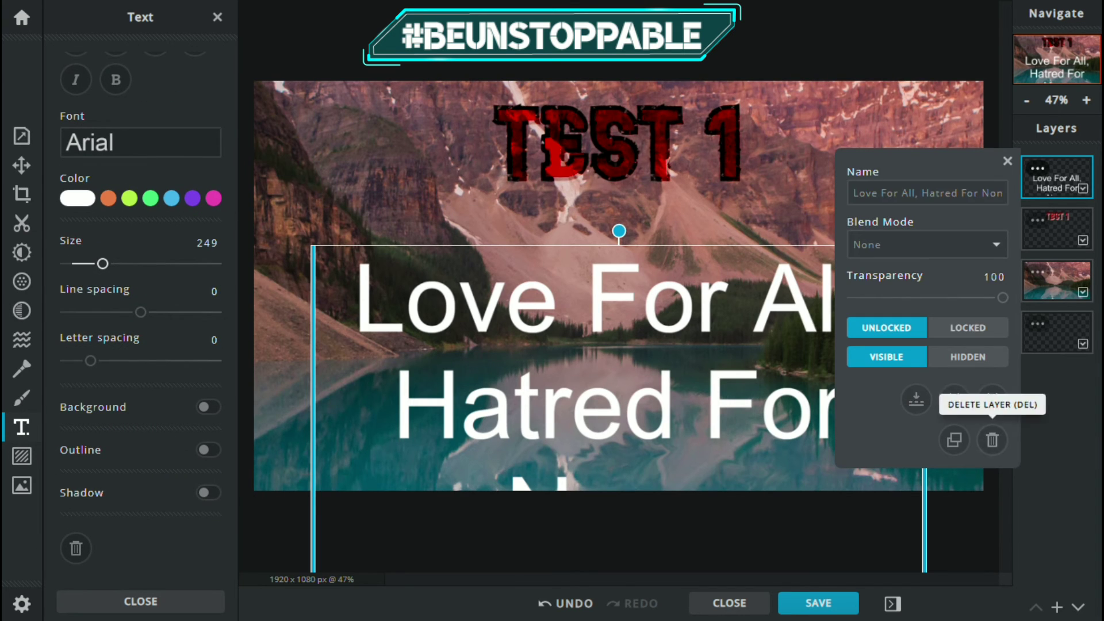
{"action": "left_click", "coordinate": [992, 440]}
Browse the shape categories in the element library.
{"action": "left_click", "coordinate": [21, 456]}
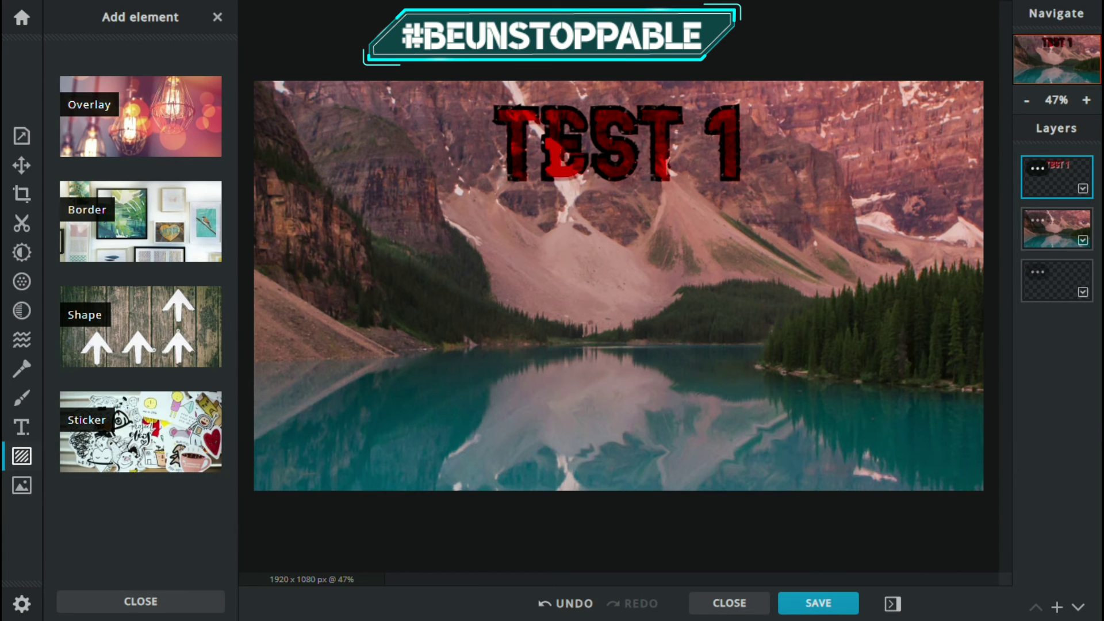
{"action": "left_click", "coordinate": [141, 327]}
{"action": "scroll", "coordinate": [71, 239], "scroll_direction": "down", "scroll_amount": 5}
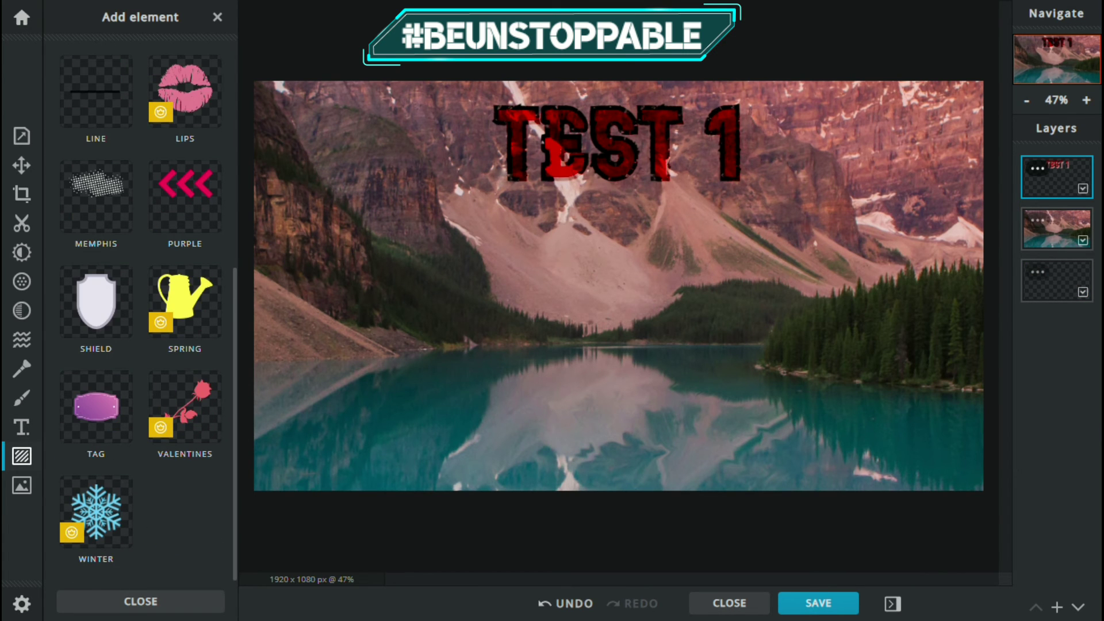
{"action": "scroll", "coordinate": [160, 374], "scroll_direction": "up", "scroll_amount": 6}
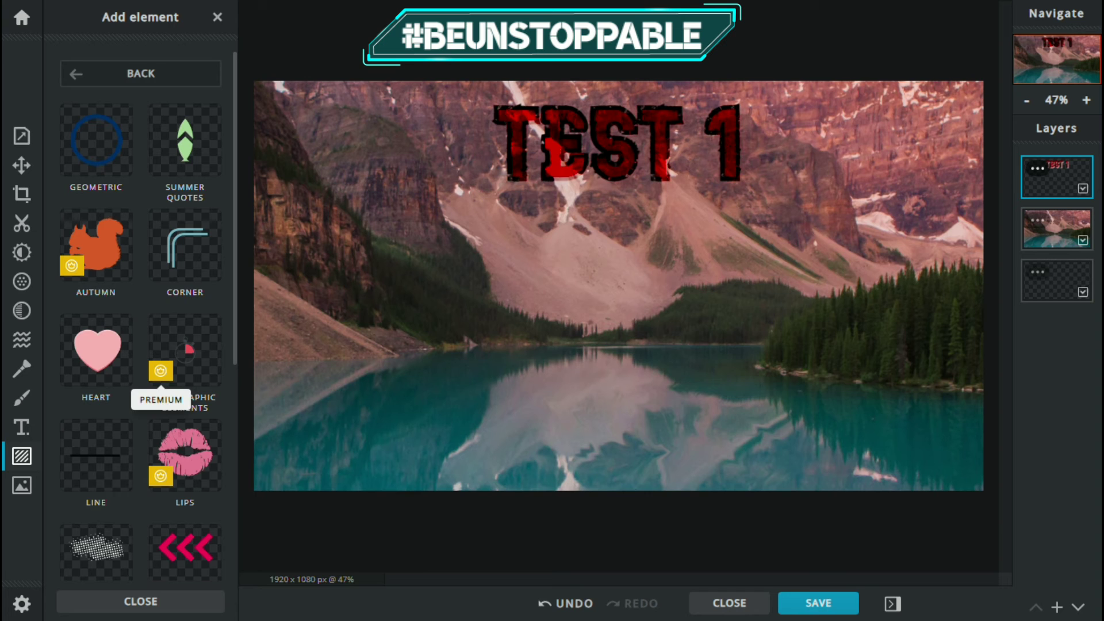
Try adding an ornamental border with decorated corners around the photo, and undo it.
{"action": "left_click", "coordinate": [140, 74]}
{"action": "left_click", "coordinate": [140, 222]}
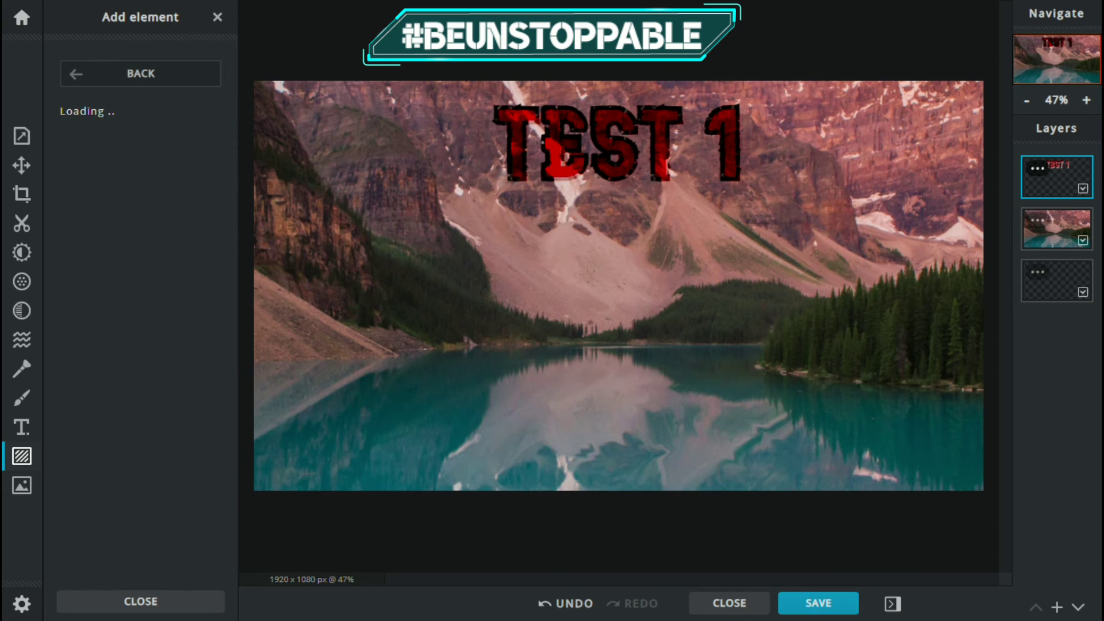
{"action": "left_click", "coordinate": [96, 140]}
{"action": "left_click", "coordinate": [140, 168]}
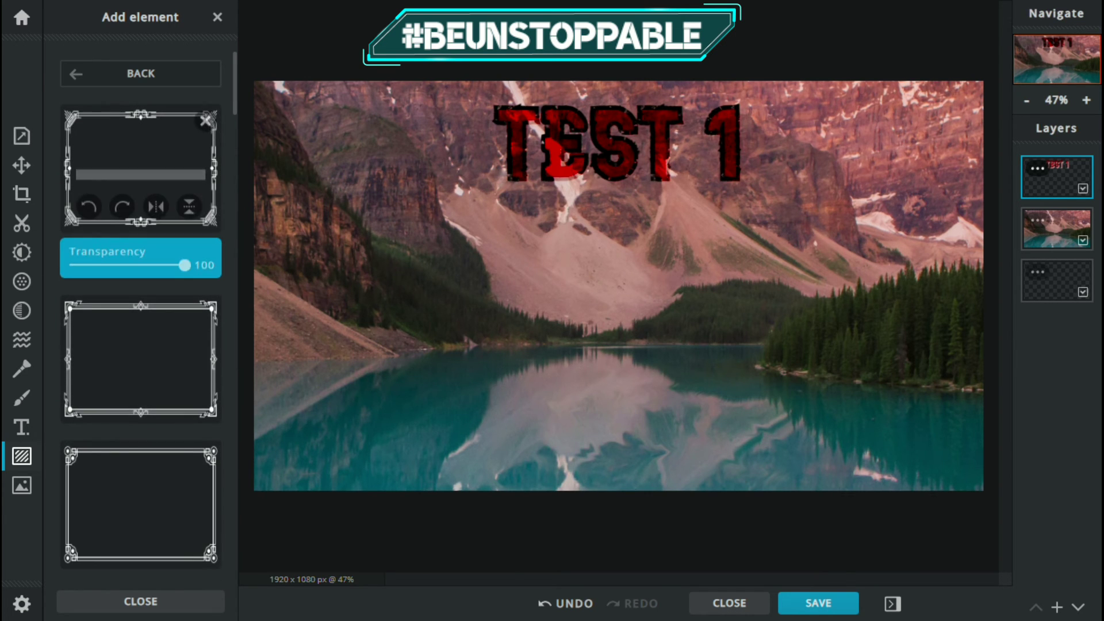
{"action": "left_click", "coordinate": [565, 604]}
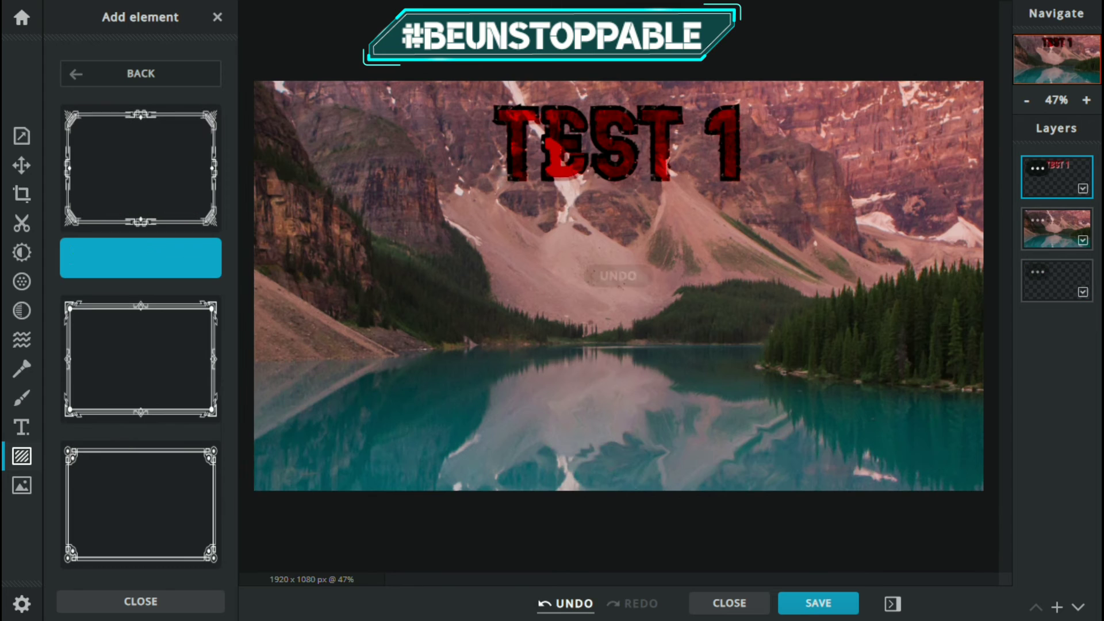
Add the red and yellow diagonal light-leak overlay from the Leaks collection to the photo.
{"action": "left_click", "coordinate": [140, 74]}
{"action": "left_click", "coordinate": [141, 74]}
{"action": "left_click", "coordinate": [141, 116]}
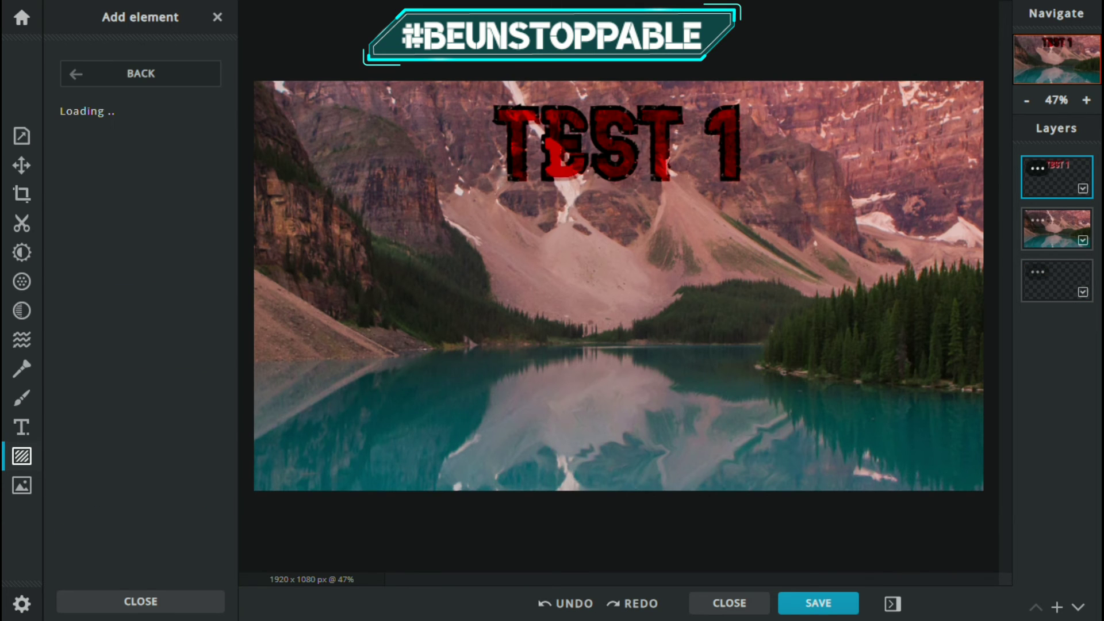
{"action": "scroll", "coordinate": [160, 271], "scroll_direction": "down", "scroll_amount": 7}
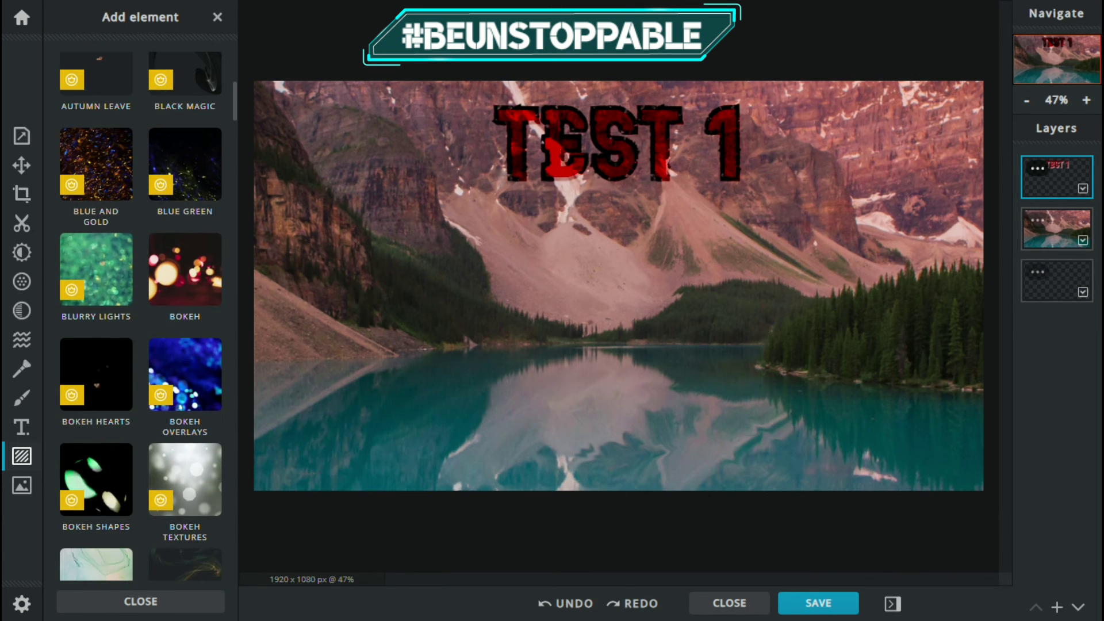
{"action": "scroll", "coordinate": [160, 380], "scroll_direction": "down", "scroll_amount": 20}
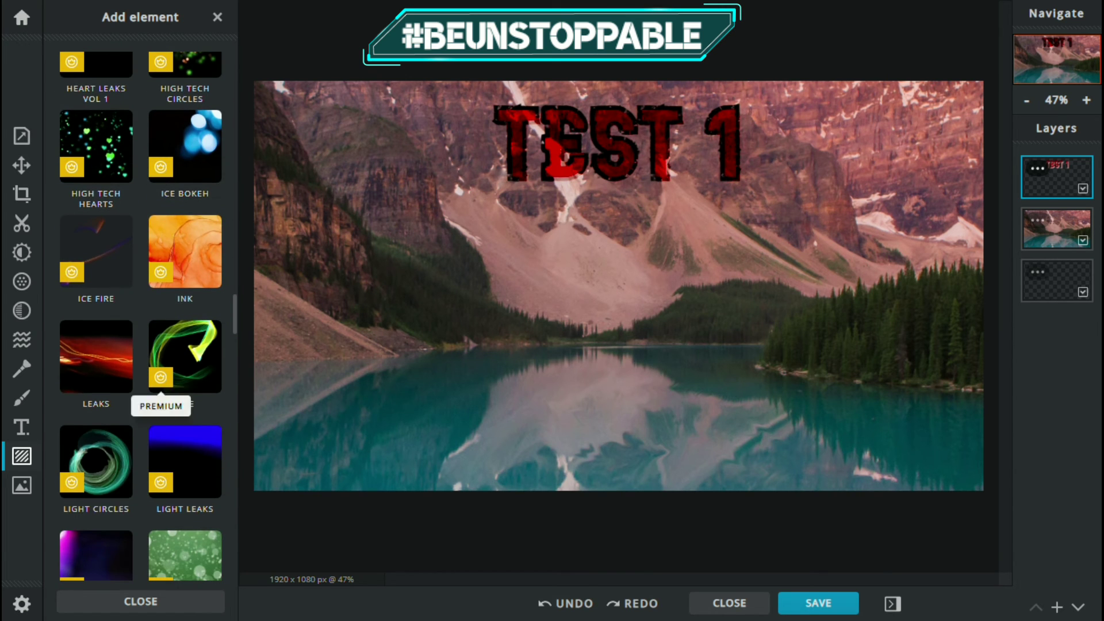
{"action": "left_click", "coordinate": [158, 351]}
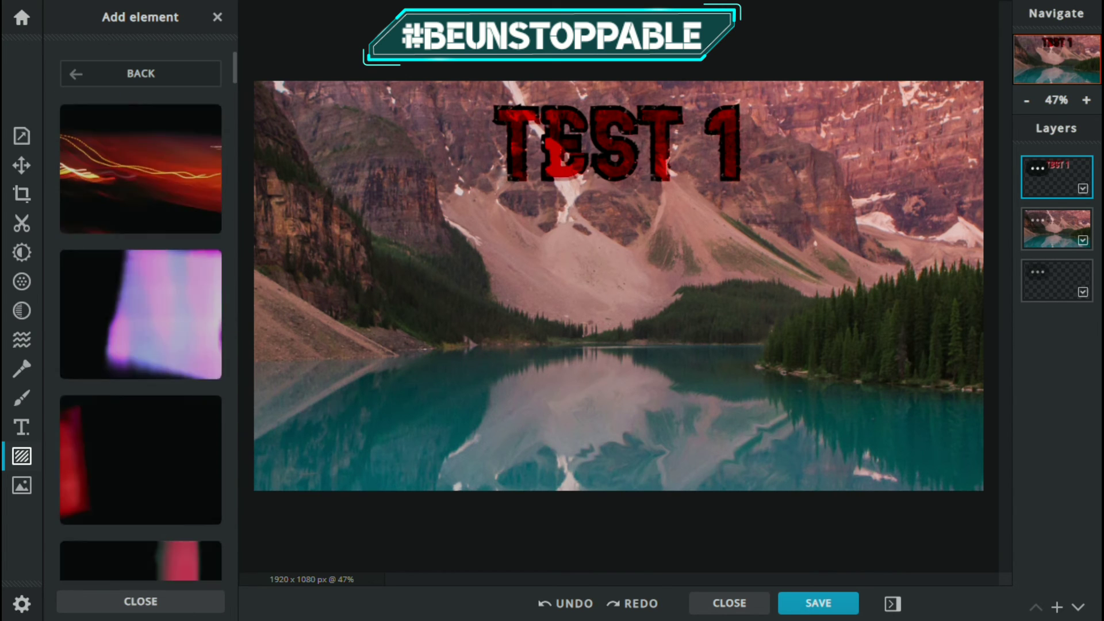
{"action": "scroll", "coordinate": [141, 316], "scroll_direction": "down", "scroll_amount": 3}
{"action": "left_click", "coordinate": [1067, 188]}
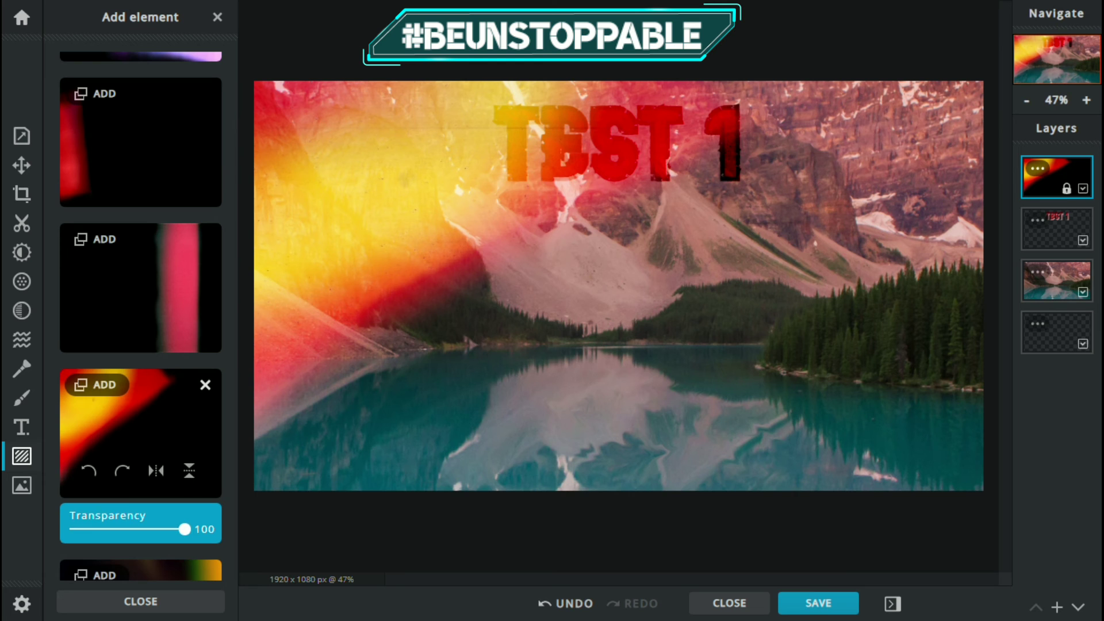
Set the light-leak overlay's transparency to 33.
{"action": "left_click", "coordinate": [1059, 180]}
{"action": "left_click", "coordinate": [1060, 180]}
{"action": "left_click_drag", "start_coordinate": [184, 530], "coordinate": [111, 529]}
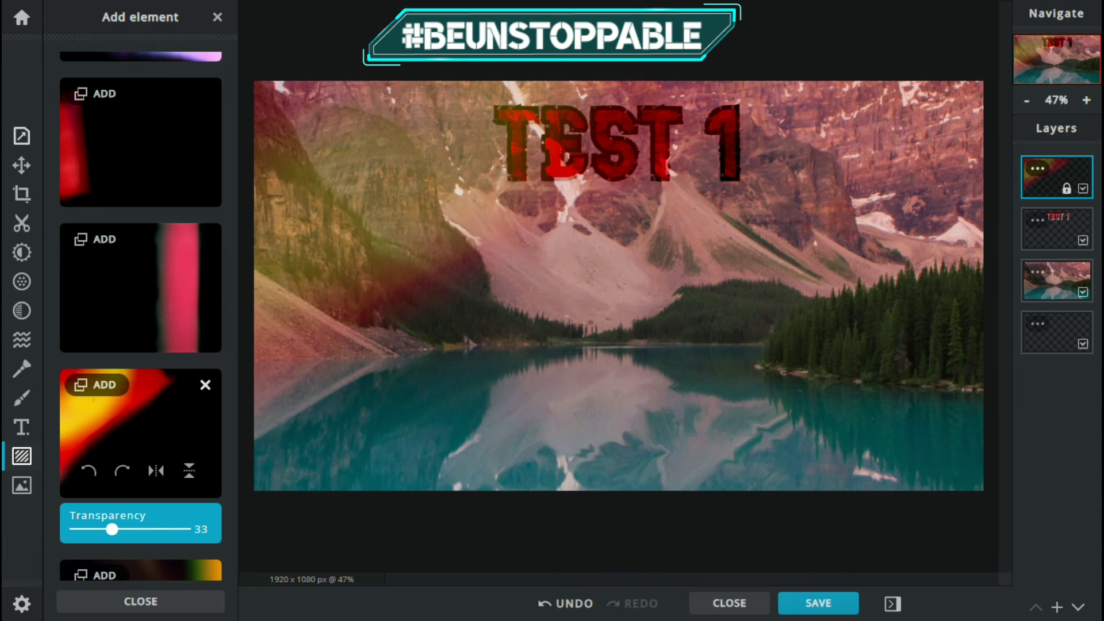
Move the light-leak overlay up and to the left so its glow sits in the photo's upper-left corner.
{"action": "left_click", "coordinate": [21, 165]}
{"action": "left_click", "coordinate": [140, 88]}
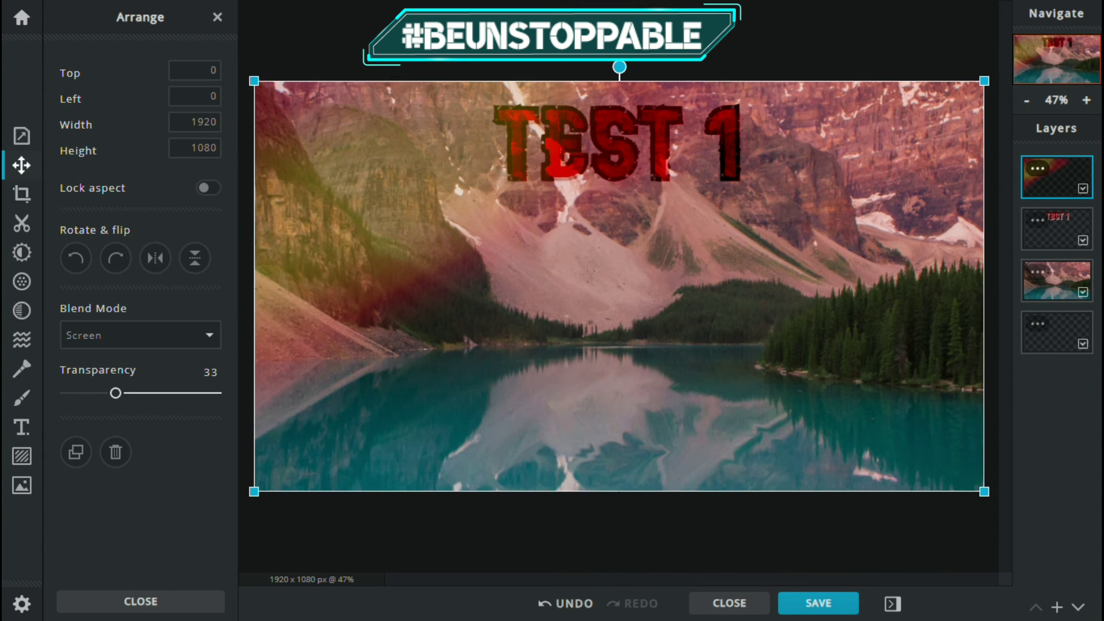
{"action": "left_click_drag", "start_coordinate": [619, 285], "coordinate": [508, 201]}
{"action": "left_click", "coordinate": [509, 202]}
{"action": "left_click_drag", "start_coordinate": [356, 161], "coordinate": [300, 108]}
{"action": "left_click", "coordinate": [1056, 280]}
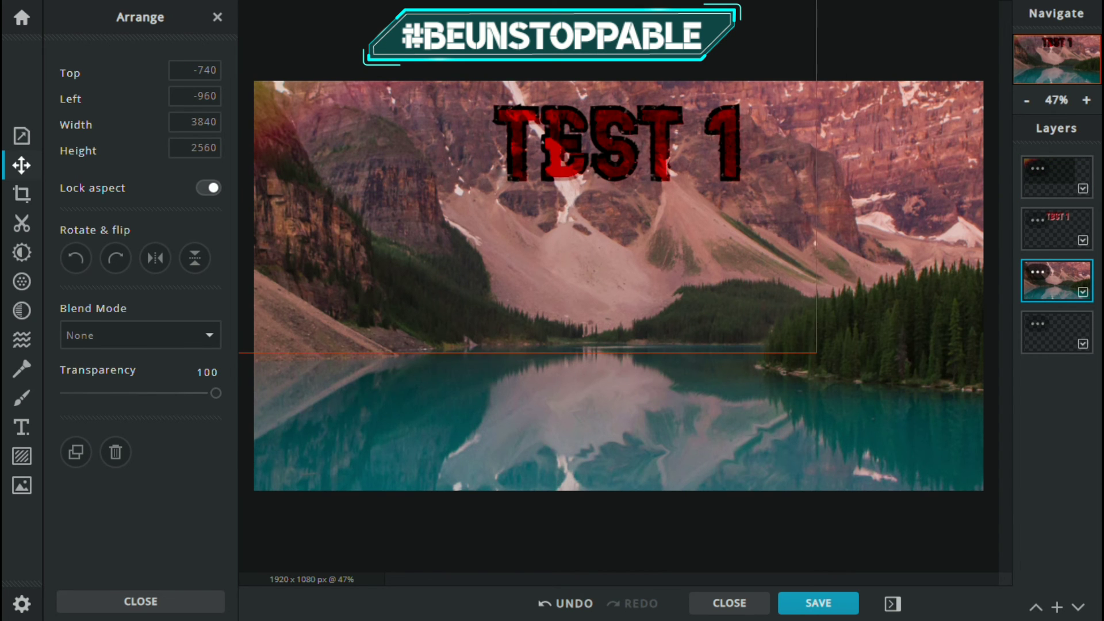
{"action": "scroll", "coordinate": [342, 195], "scroll_direction": "up", "scroll_amount": 8}
{"action": "left_click_drag", "start_coordinate": [552, 580], "coordinate": [515, 580]}
{"action": "left_click_drag", "start_coordinate": [1006, 221], "coordinate": [1006, 162]}
{"action": "scroll", "coordinate": [619, 285], "scroll_direction": "down", "scroll_amount": 8}
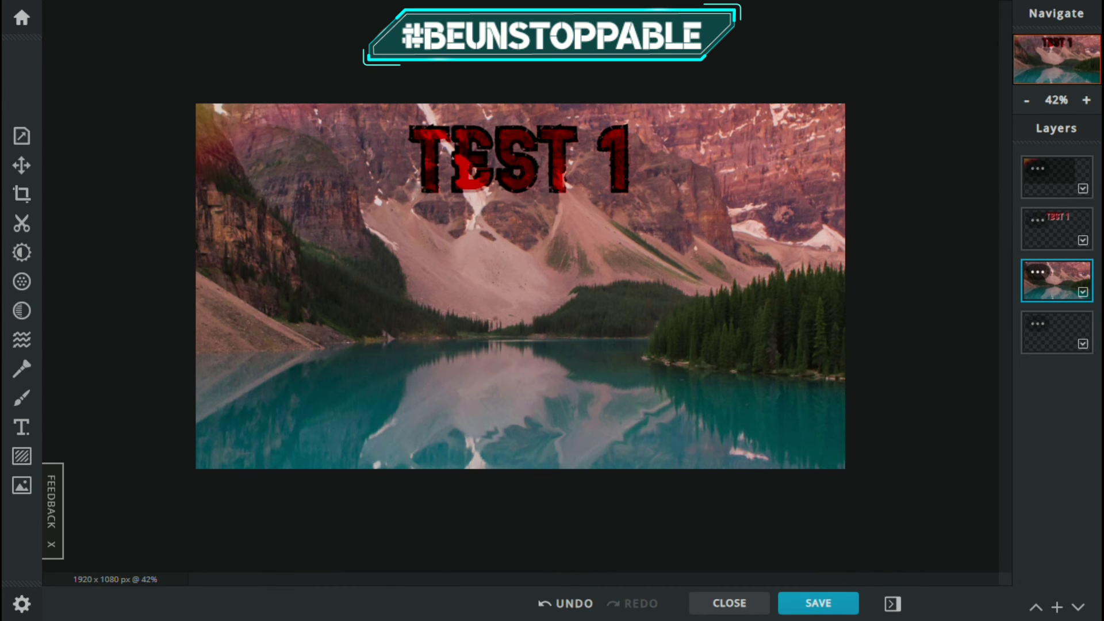
Delete the empty layer, the TEST 1 layer and the light-leak overlay layer, leaving only the lake photo.
{"action": "left_click", "coordinate": [1038, 324]}
{"action": "left_click", "coordinate": [992, 589]}
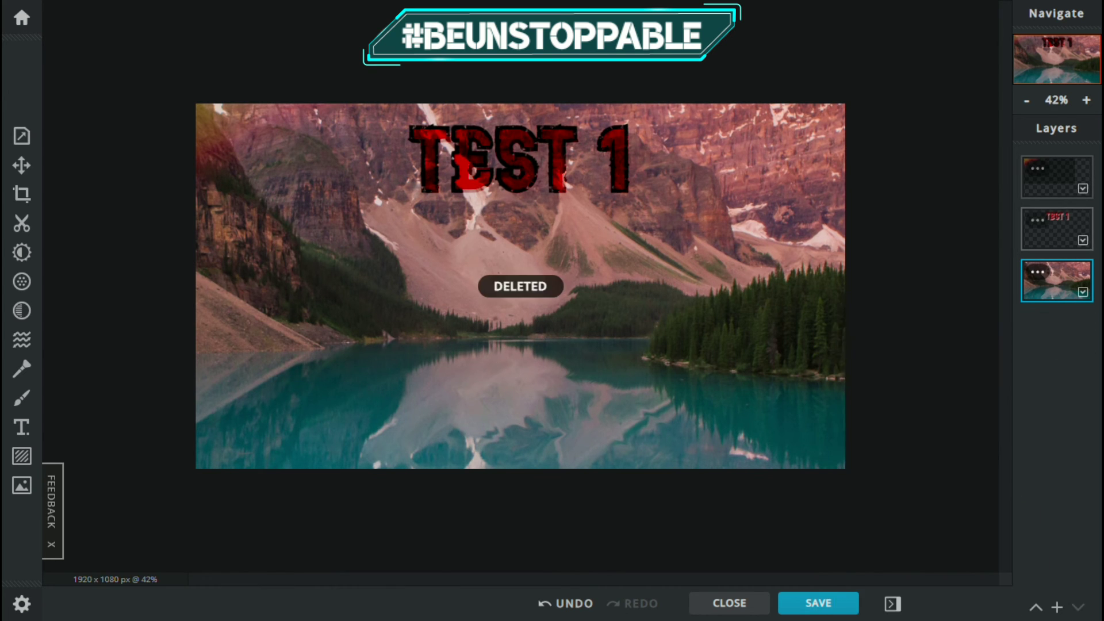
{"action": "left_click", "coordinate": [1038, 220]}
{"action": "left_click", "coordinate": [993, 492]}
{"action": "left_click", "coordinate": [1038, 168]}
{"action": "left_click", "coordinate": [993, 440]}
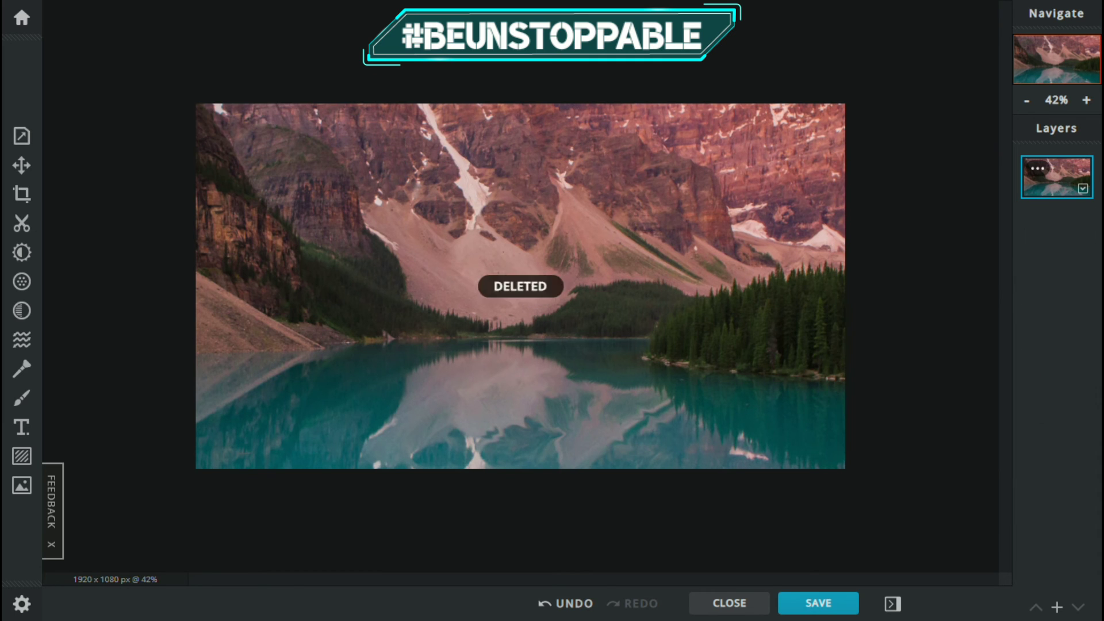
Rename the lake photo layer as Mountains and close its layer settings.
{"action": "left_click", "coordinate": [1037, 168]}
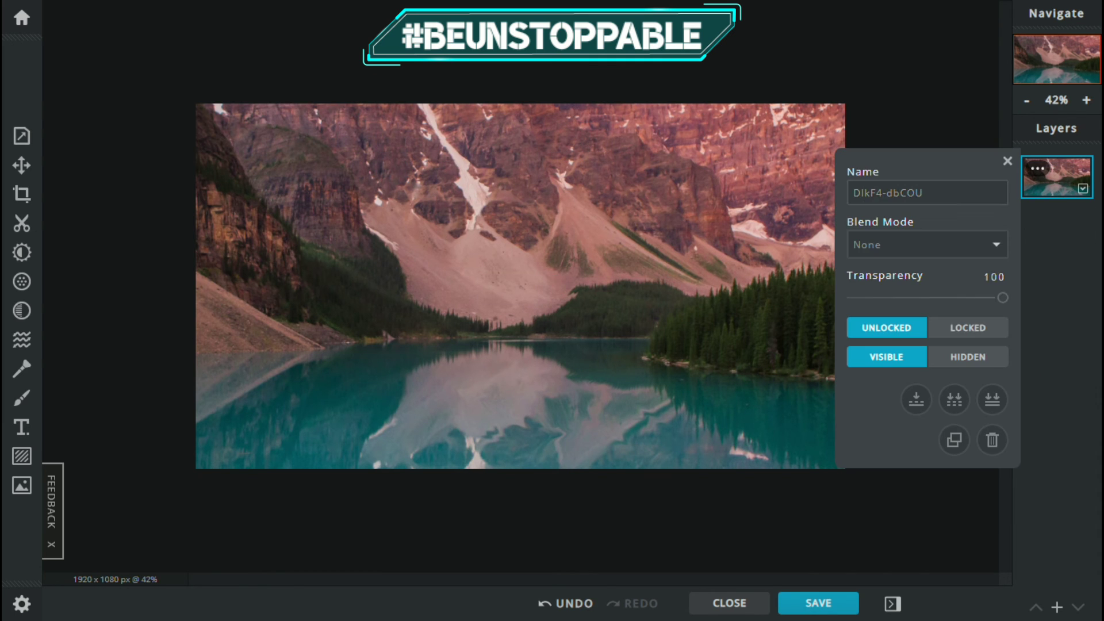
{"action": "left_click", "coordinate": [914, 193]}
{"action": "double_click", "coordinate": [905, 192]}
{"action": "key", "text": "BackSpace"}
{"action": "key", "text": "BackSpace"}
{"action": "key", "text": "BackSpace"}
{"action": "key", "text": "BackSpace"}
{"action": "key", "text": "BackSpace"}
{"action": "key", "text": "BackSpace"}
{"action": "key", "text": "BackSpace"}
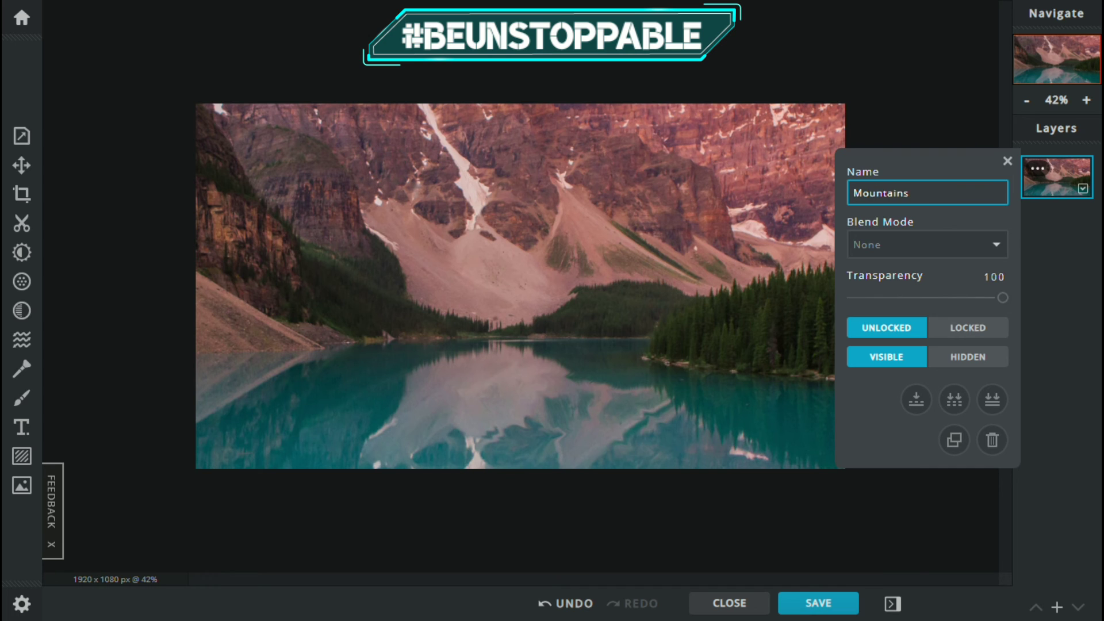
{"action": "type", "text": "Mountains"}
{"action": "key", "text": "Tab"}
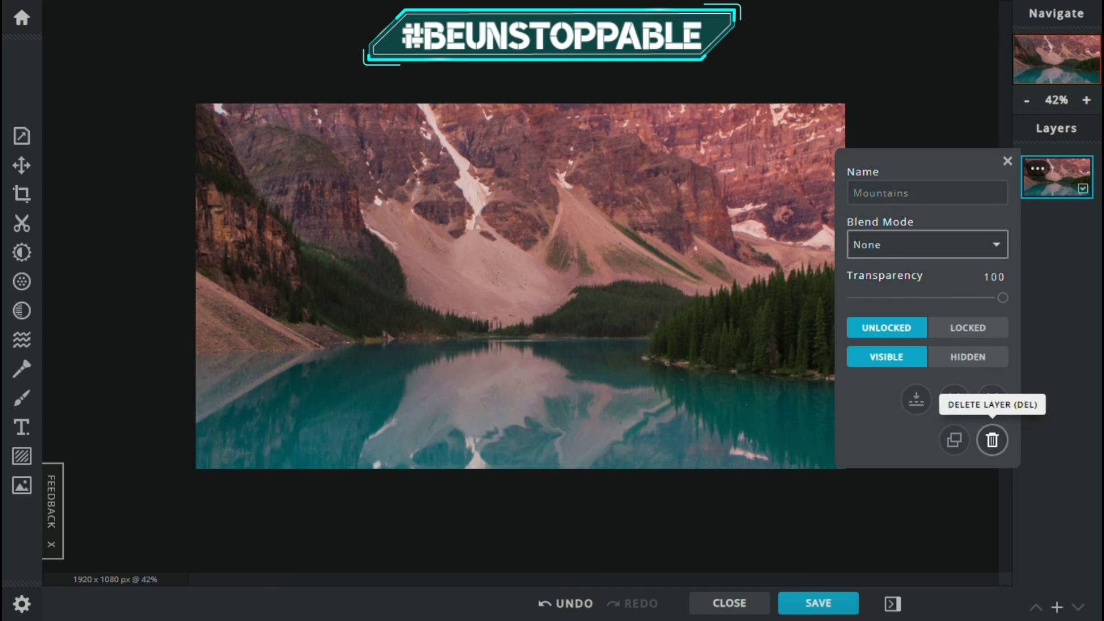
{"action": "left_click", "coordinate": [1008, 161]}
Look at the layer types offered for a new layer and leave without adding one.
{"action": "left_click", "coordinate": [1057, 607]}
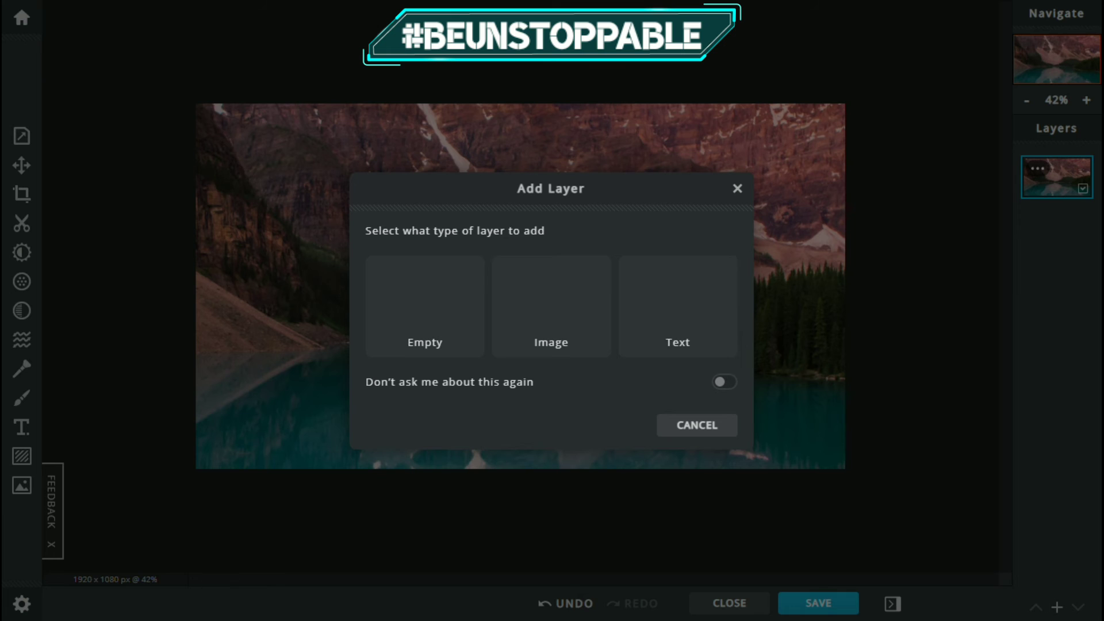
{"action": "left_click", "coordinate": [724, 382]}
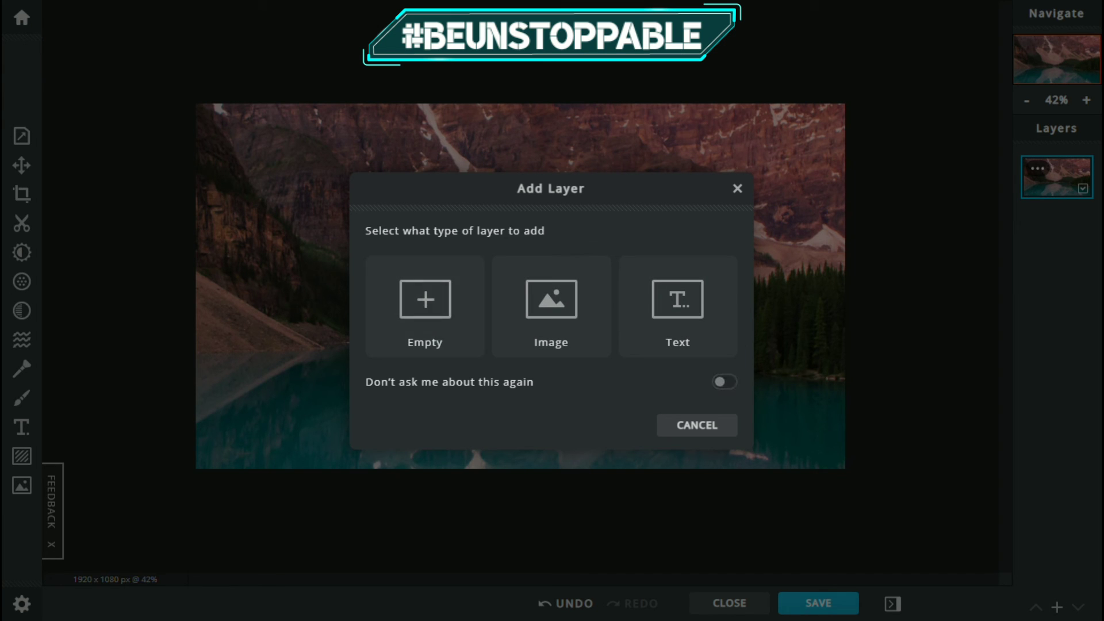
{"action": "left_click", "coordinate": [737, 188]}
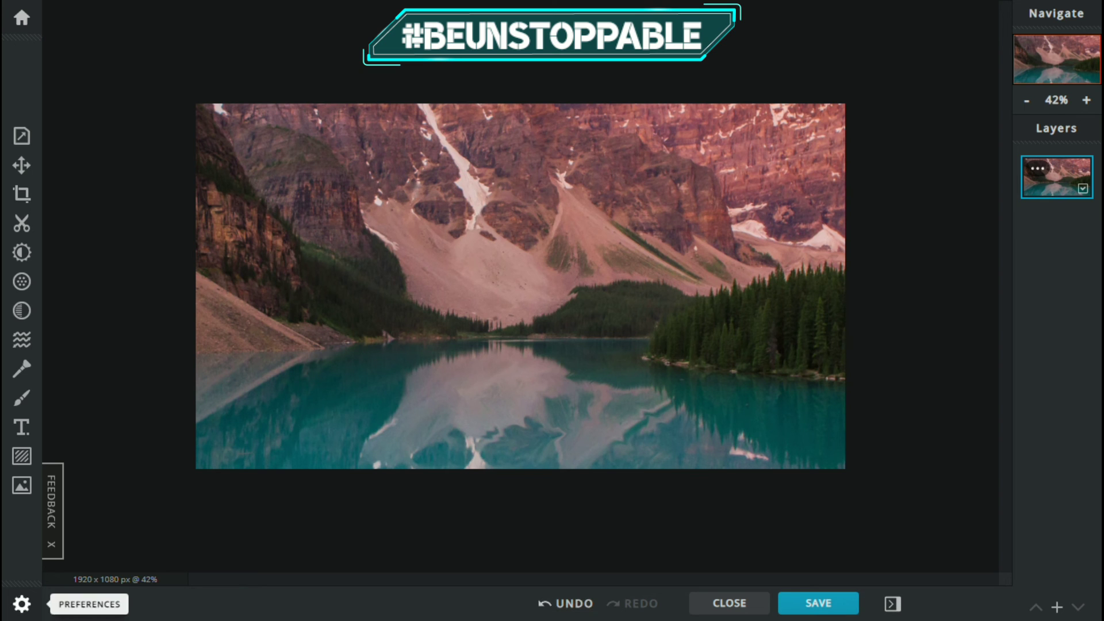
Try Light ui mode in the preferences and switch it back off.
{"action": "left_click", "coordinate": [21, 604]}
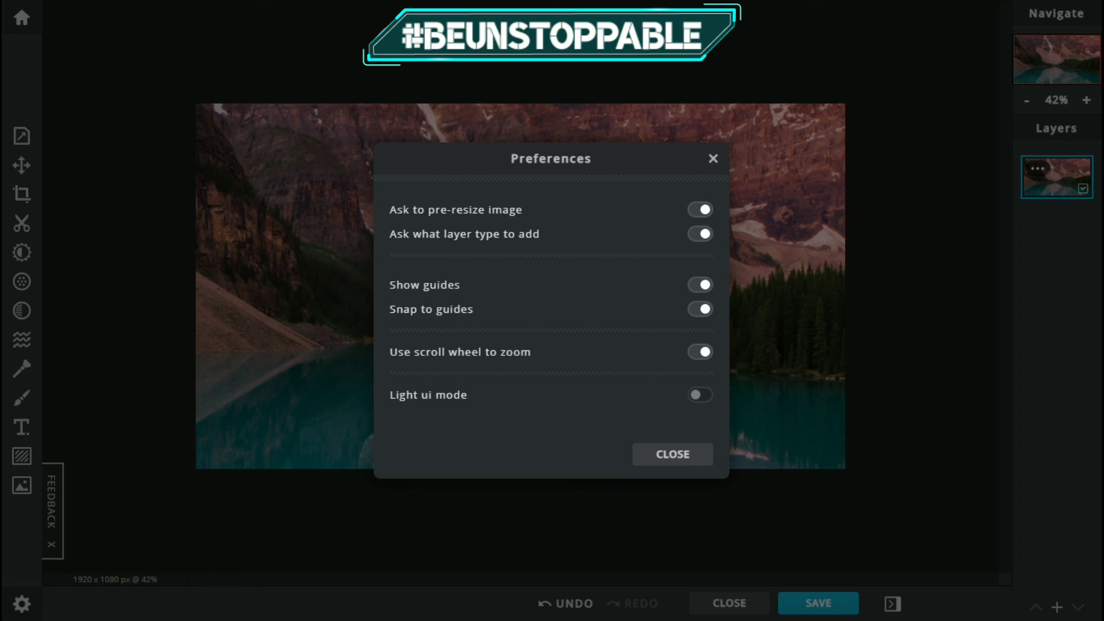
{"action": "left_click", "coordinate": [700, 395]}
{"action": "key", "text": "Escape"}
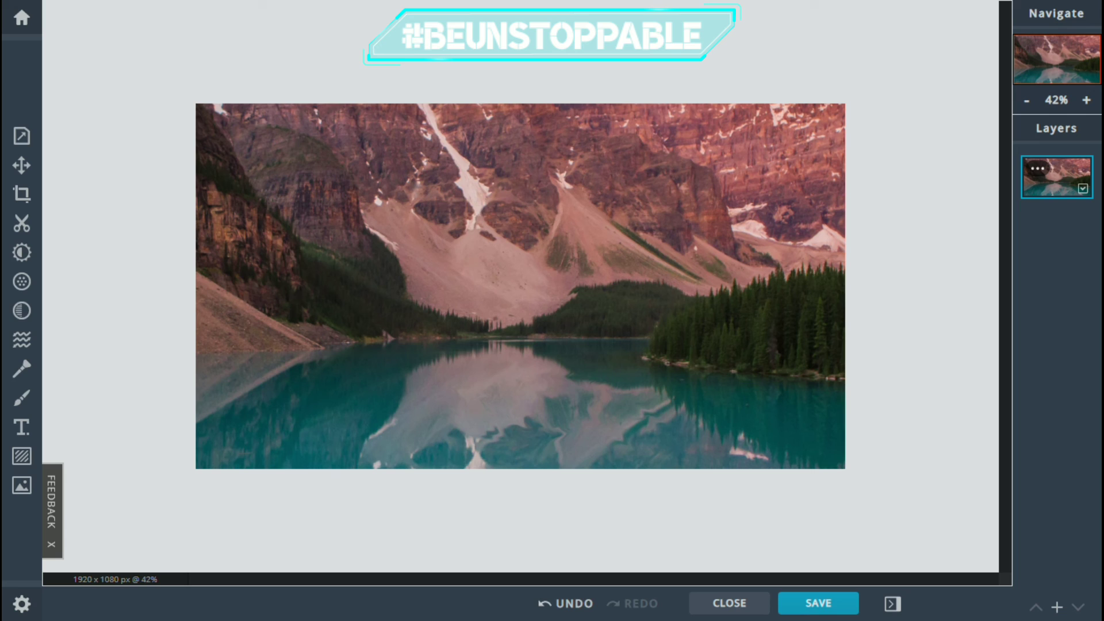
{"action": "left_click", "coordinate": [21, 604]}
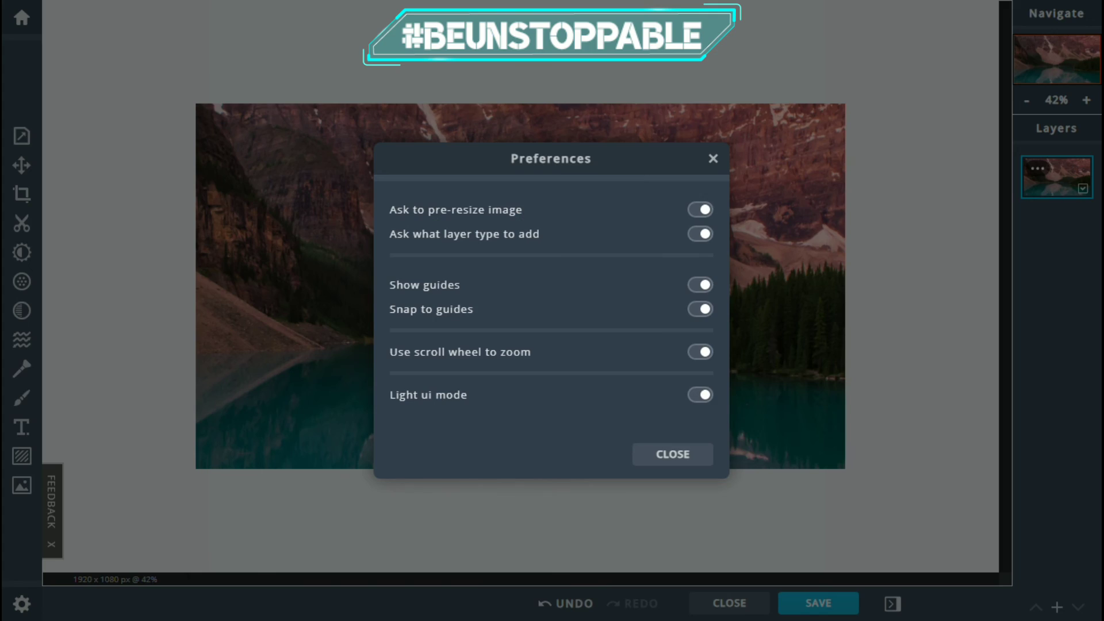
{"action": "left_click", "coordinate": [700, 394]}
{"action": "key", "text": "Escape"}
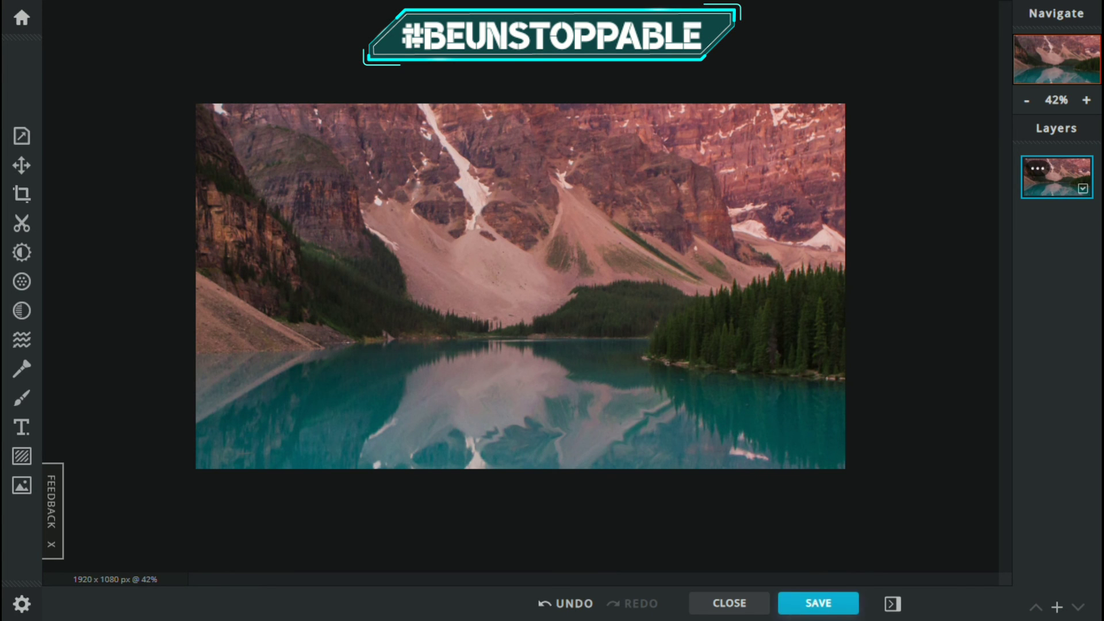
Explore the image save options: go through the PNG, WEBP and PXD file types, return to JPG and raise the quality.
{"action": "key", "text": "ctrl+s"}
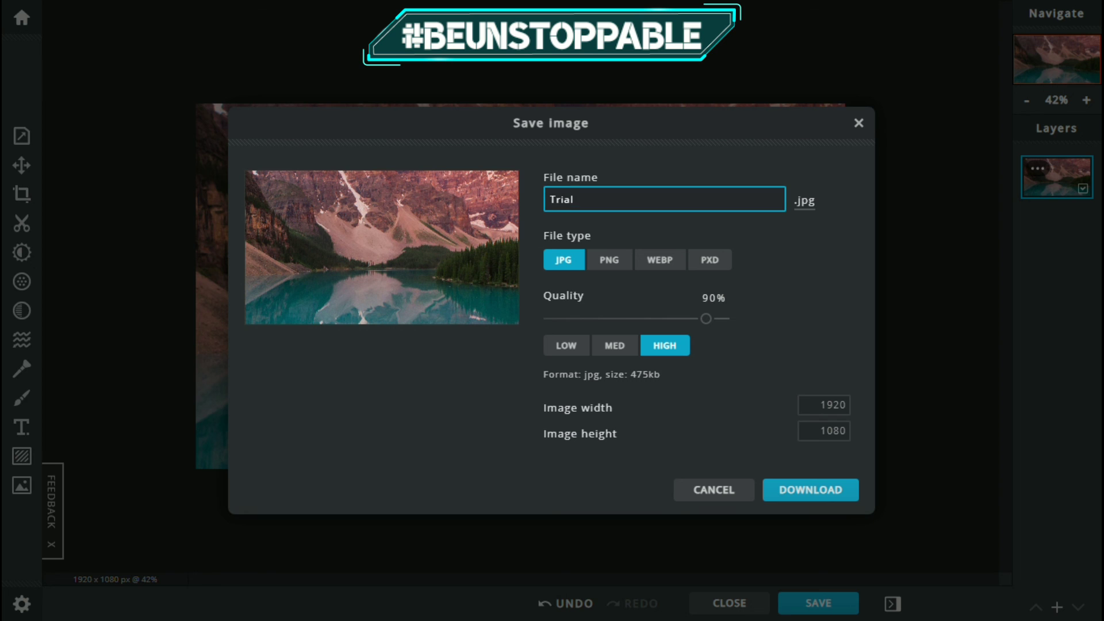
{"action": "left_click", "coordinate": [609, 260]}
{"action": "left_click", "coordinate": [660, 259]}
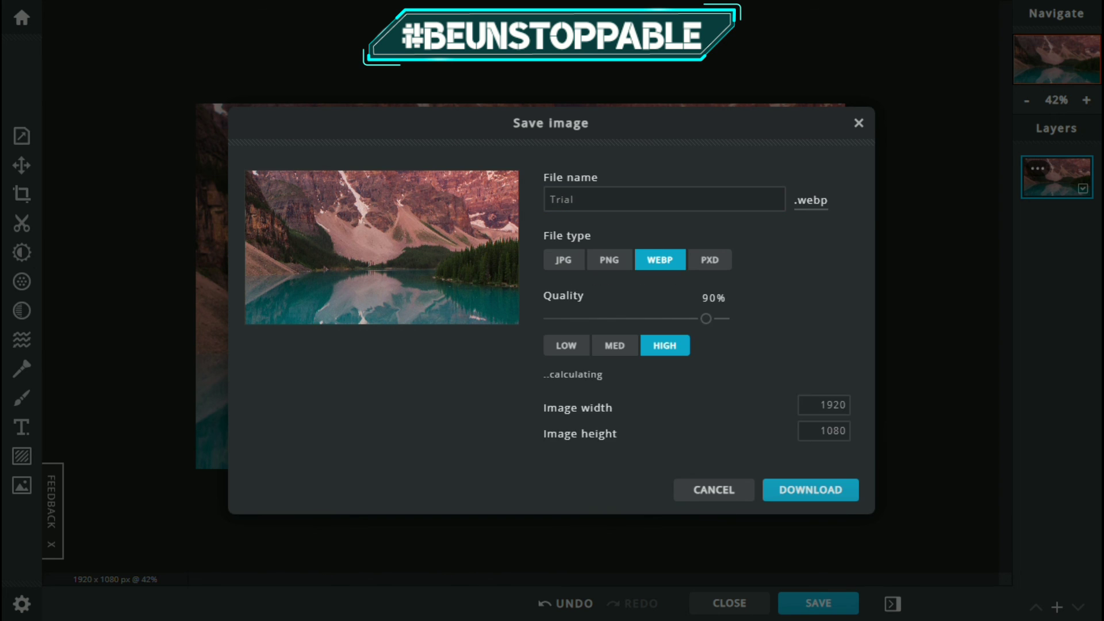
{"action": "left_click", "coordinate": [710, 260]}
{"action": "left_click", "coordinate": [563, 260]}
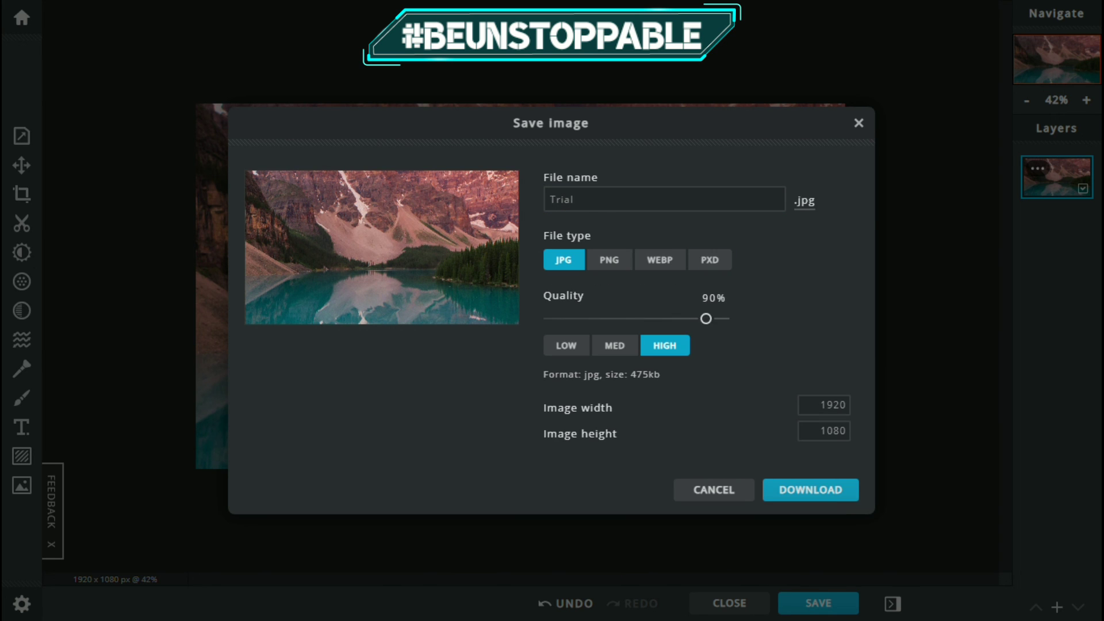
{"action": "left_click_drag", "start_coordinate": [705, 318], "coordinate": [726, 318]}
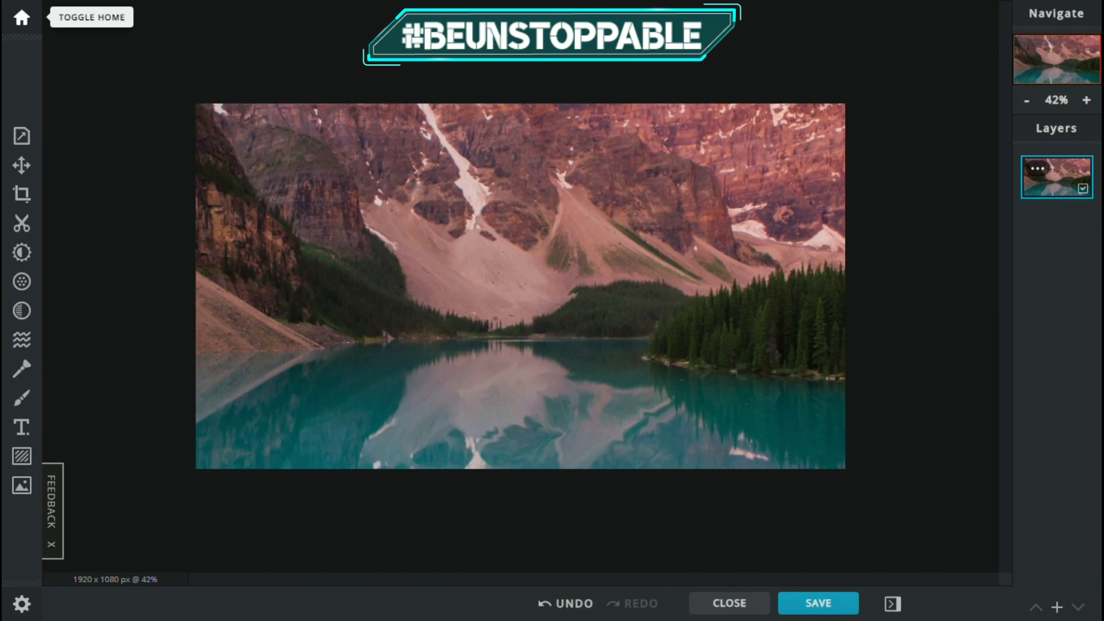
Show the home screen with the history of earlier images.
{"action": "left_click", "coordinate": [37, 62]}
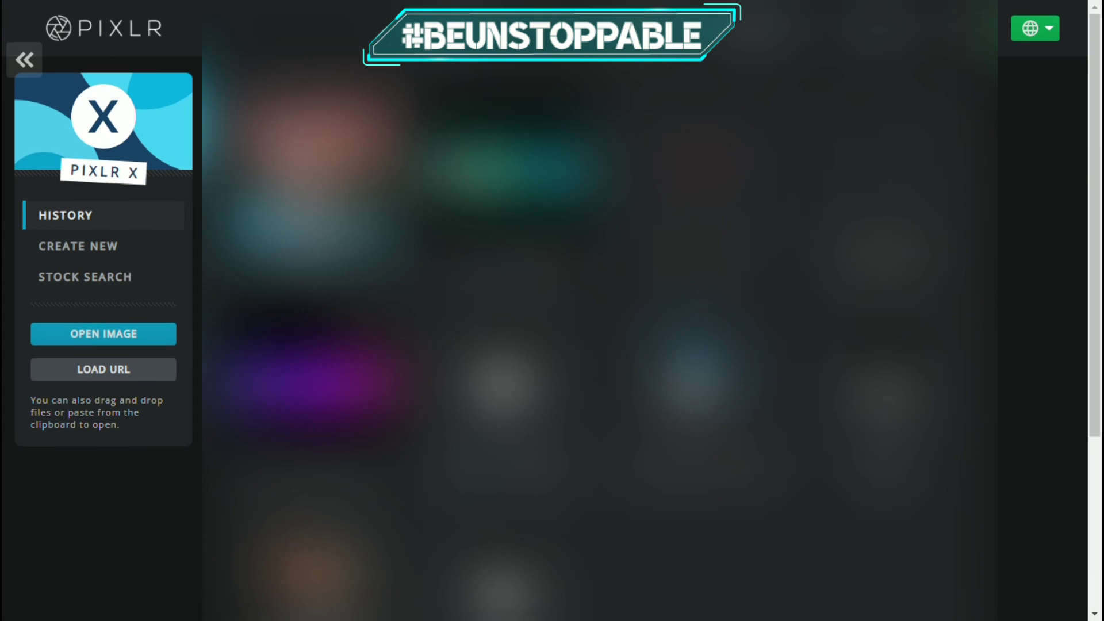